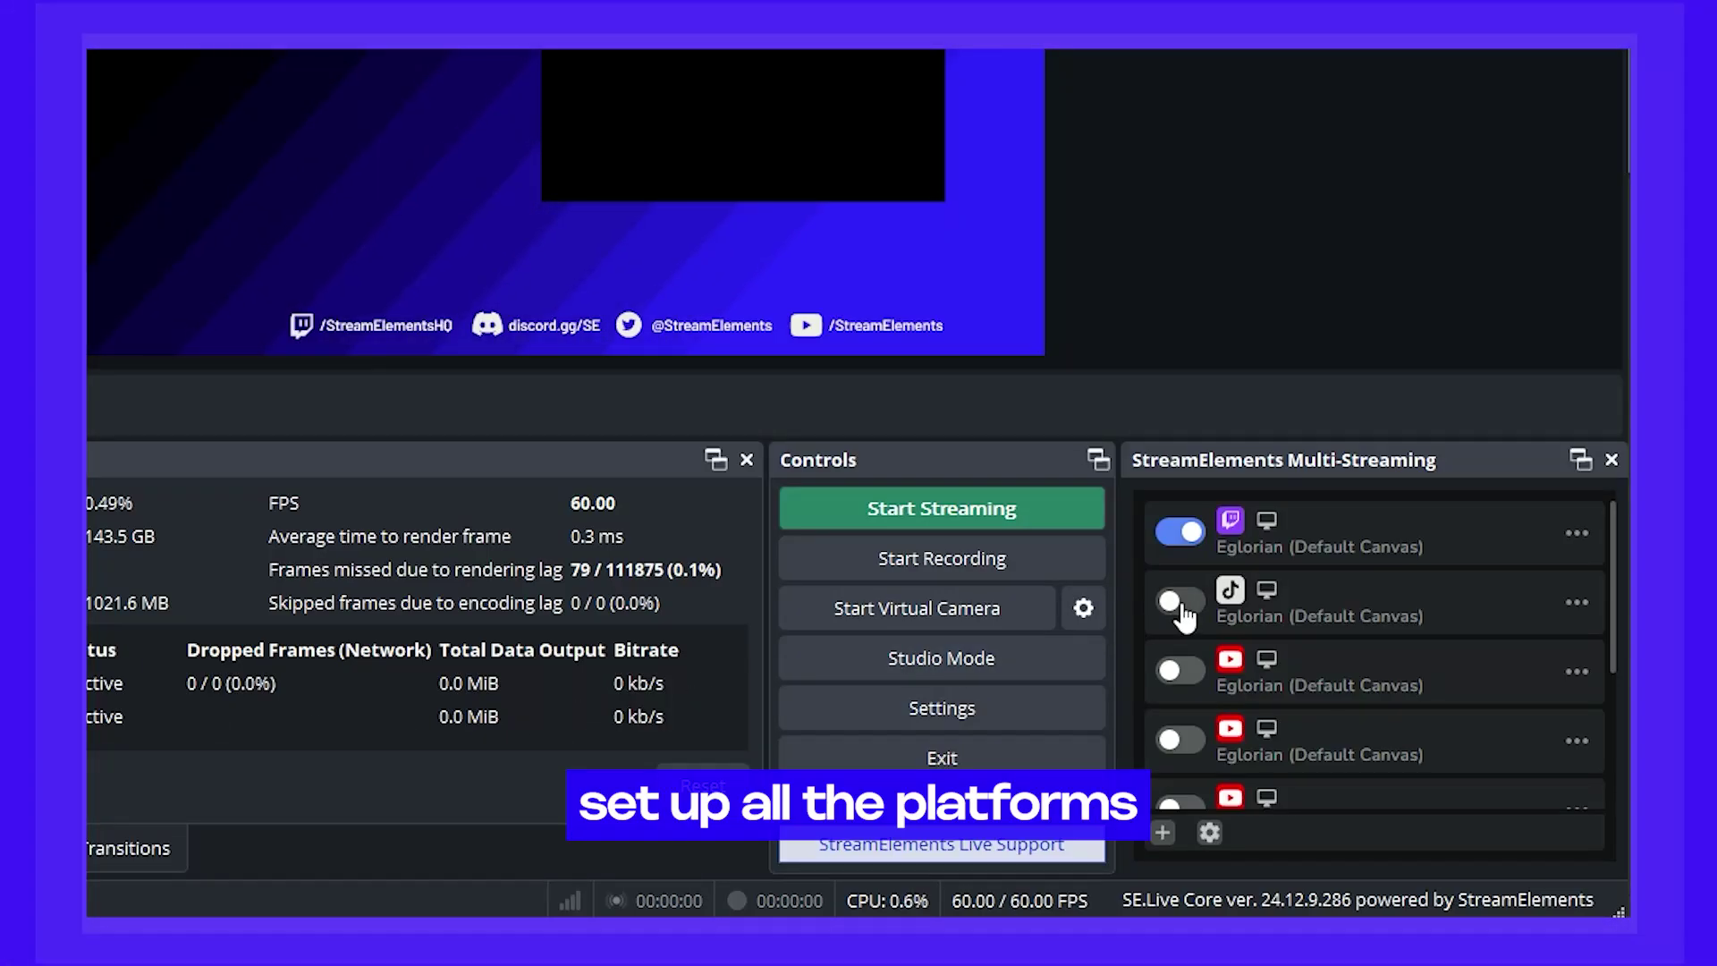
Switch on the TikTok output row in the Multi-Streaming dock alongside Twitch.
click(1180, 602)
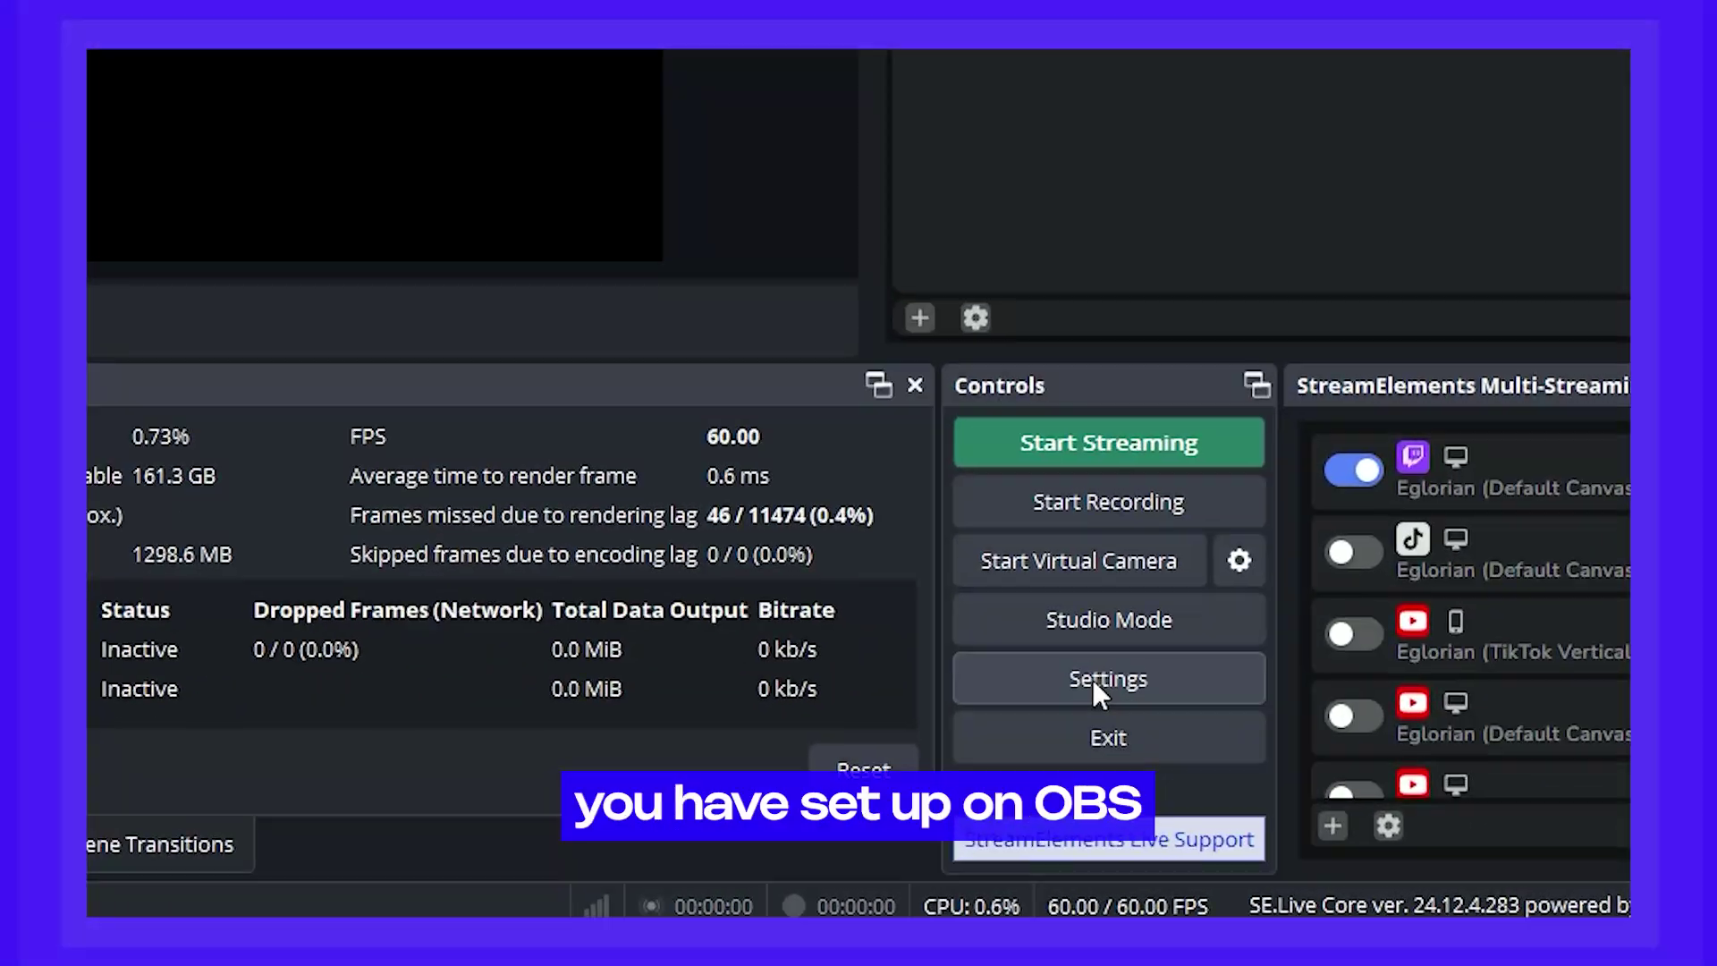
Bring up Output settings and select the stream encoder's 6000 Kbps Bitrate field.
click(1188, 732)
click(443, 263)
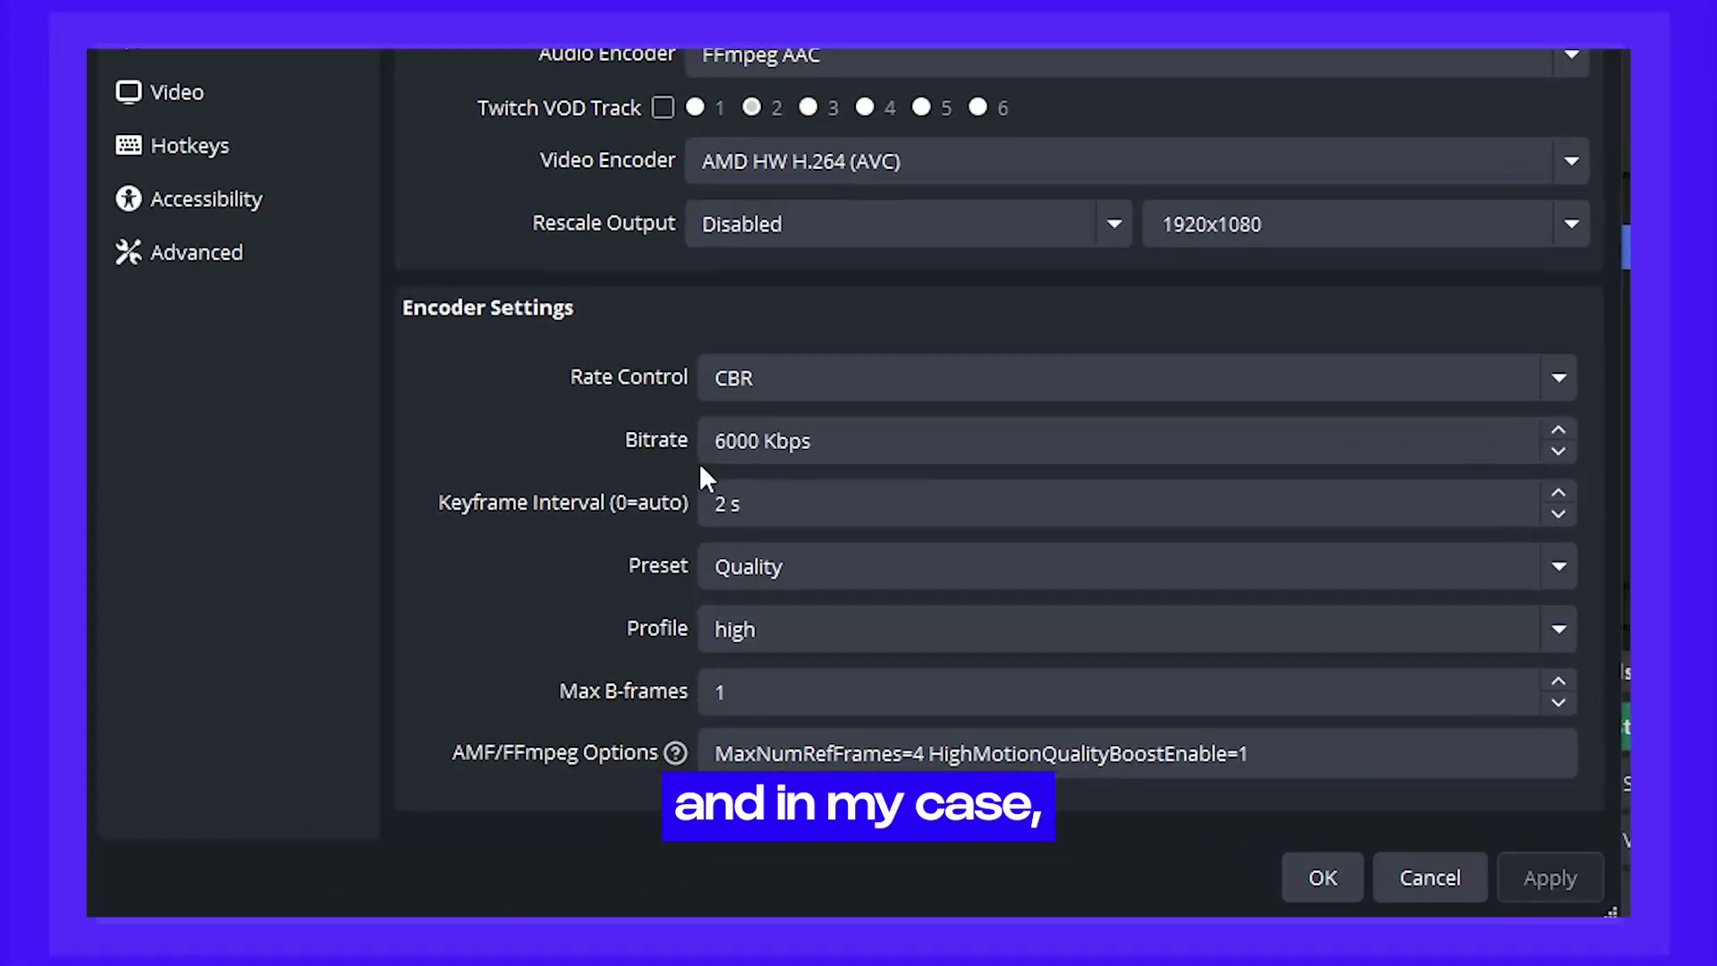
click(843, 536)
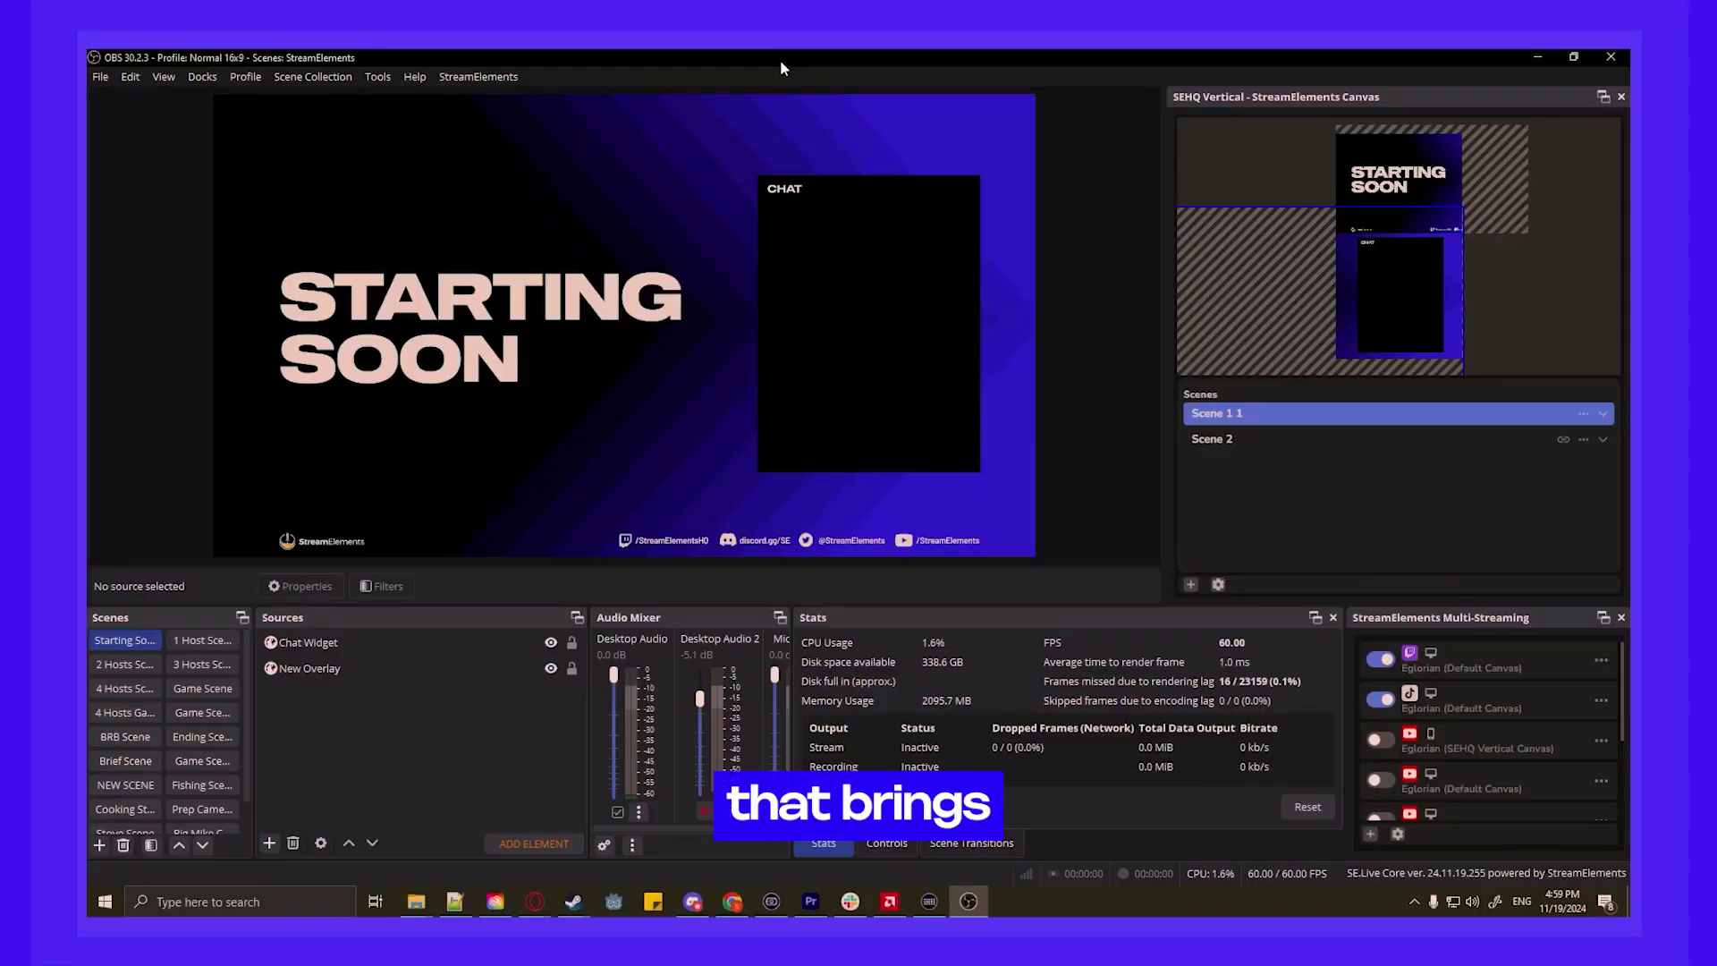
Add the SE.Live Activity feed dock, then reopen the SE.Live Docks submenu.
click(480, 78)
mouse_move(479, 121)
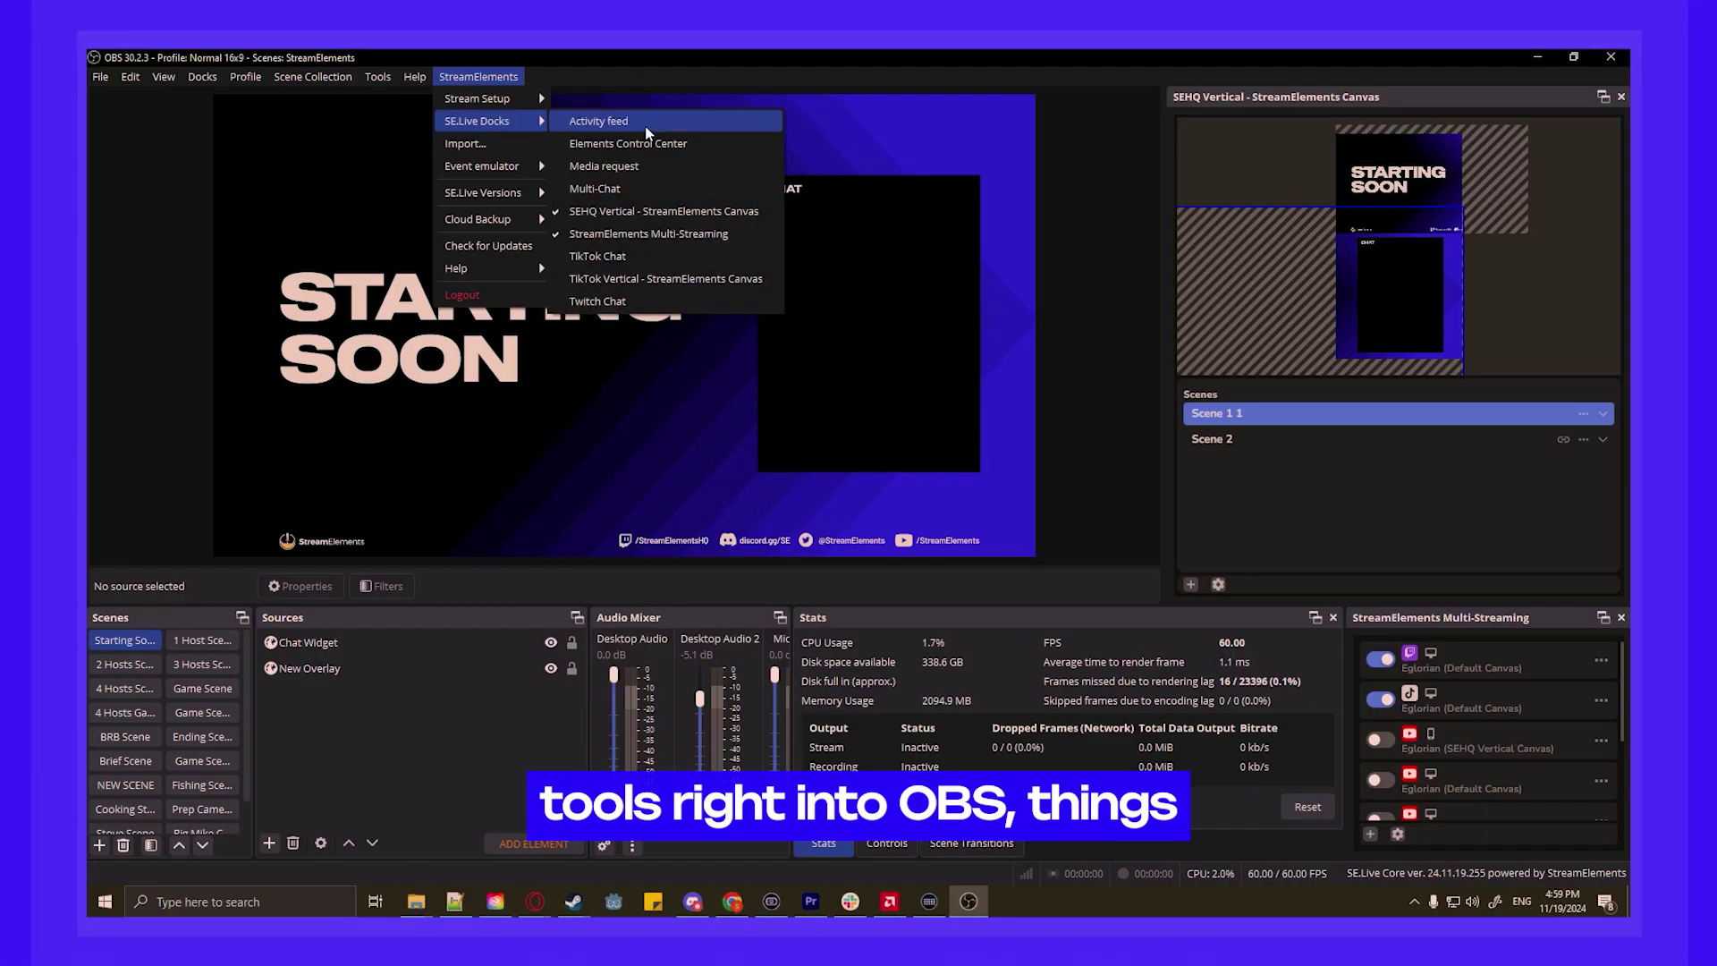
click(646, 125)
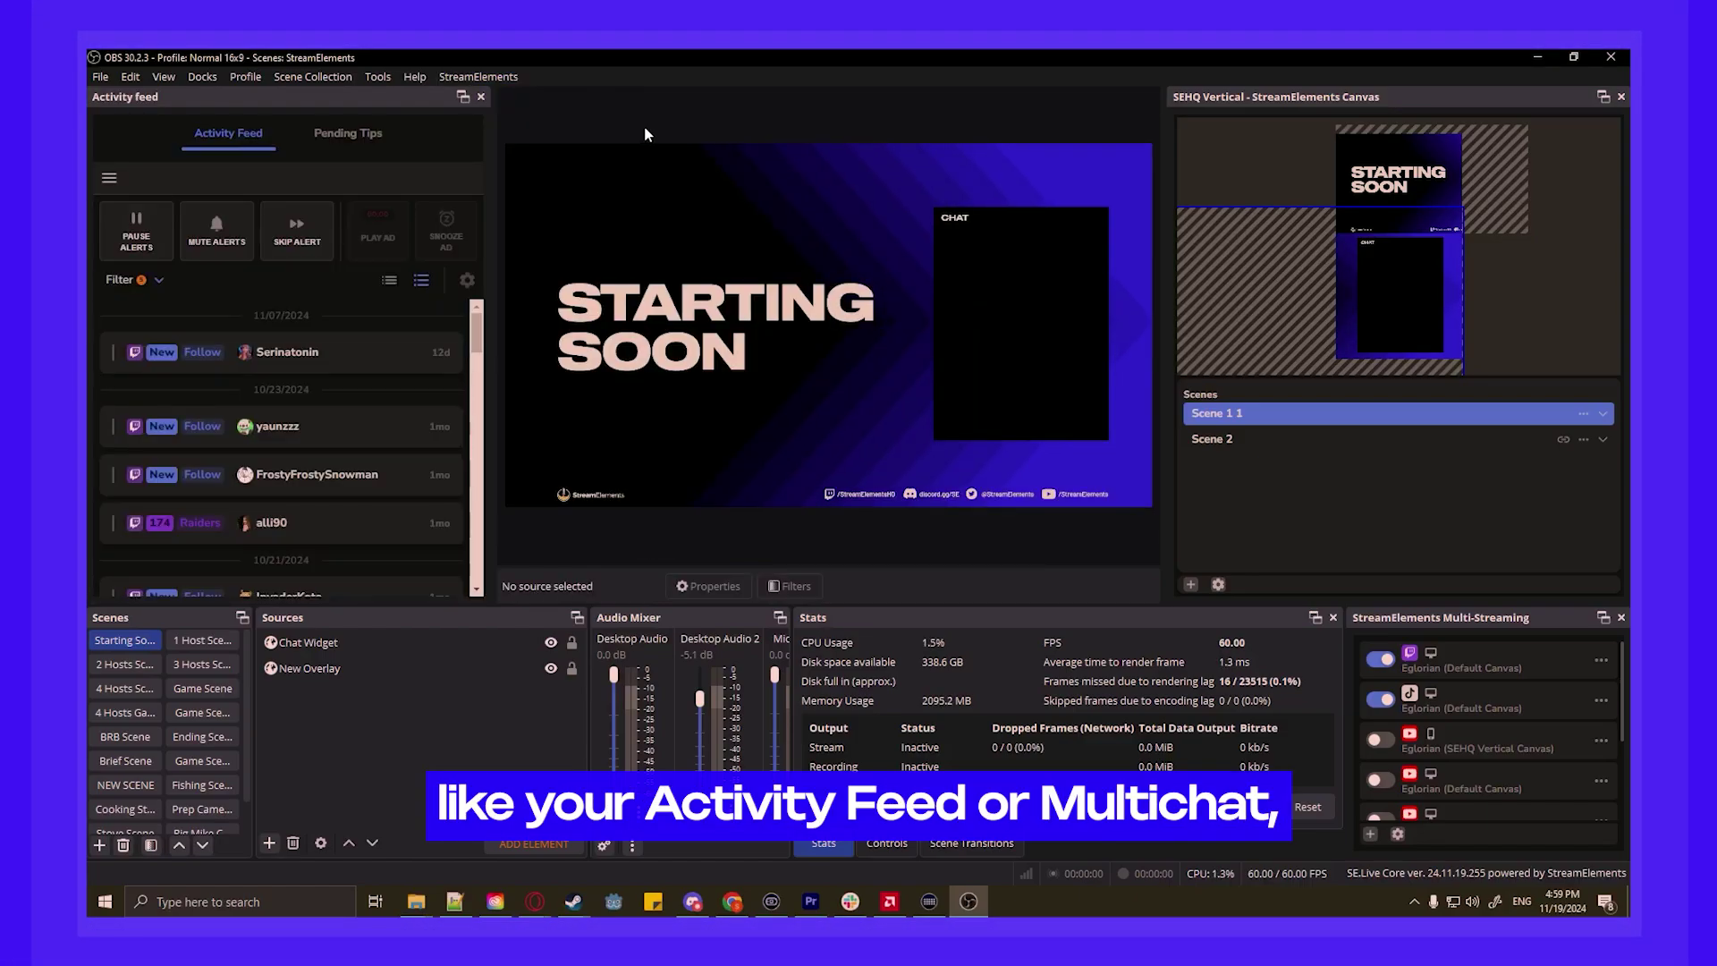
click(479, 76)
mouse_move(512, 122)
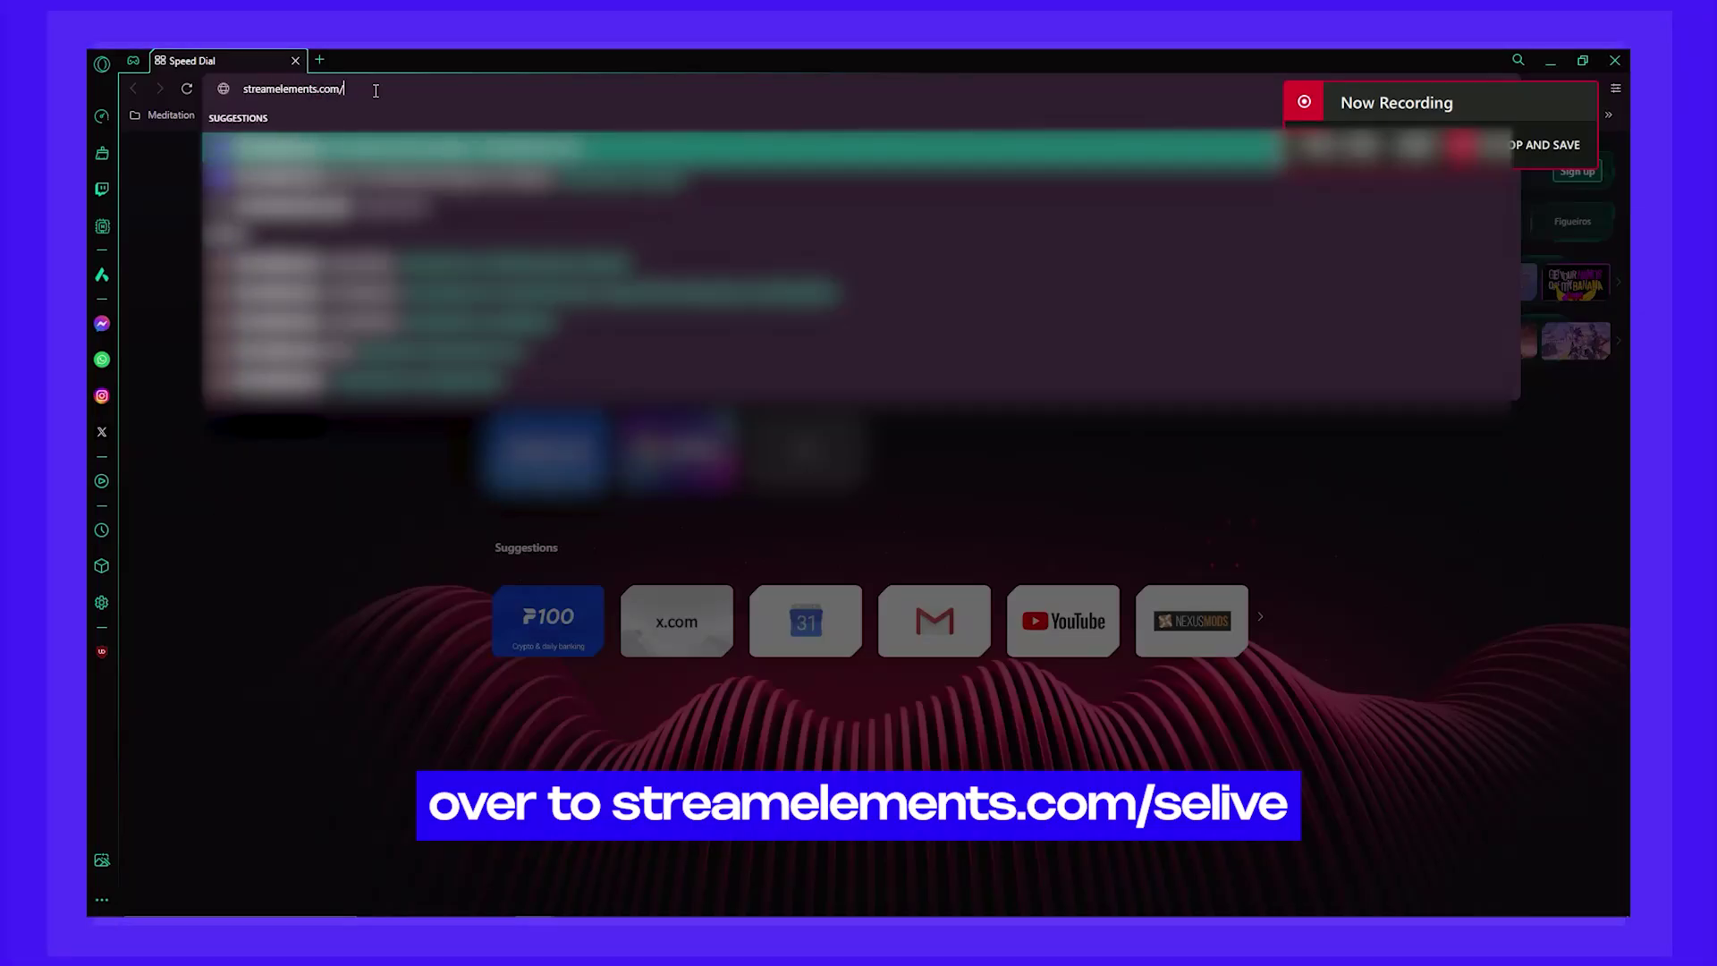
Load streamelements.com/selive and start downloading the SE.Live installer.
key(Return)
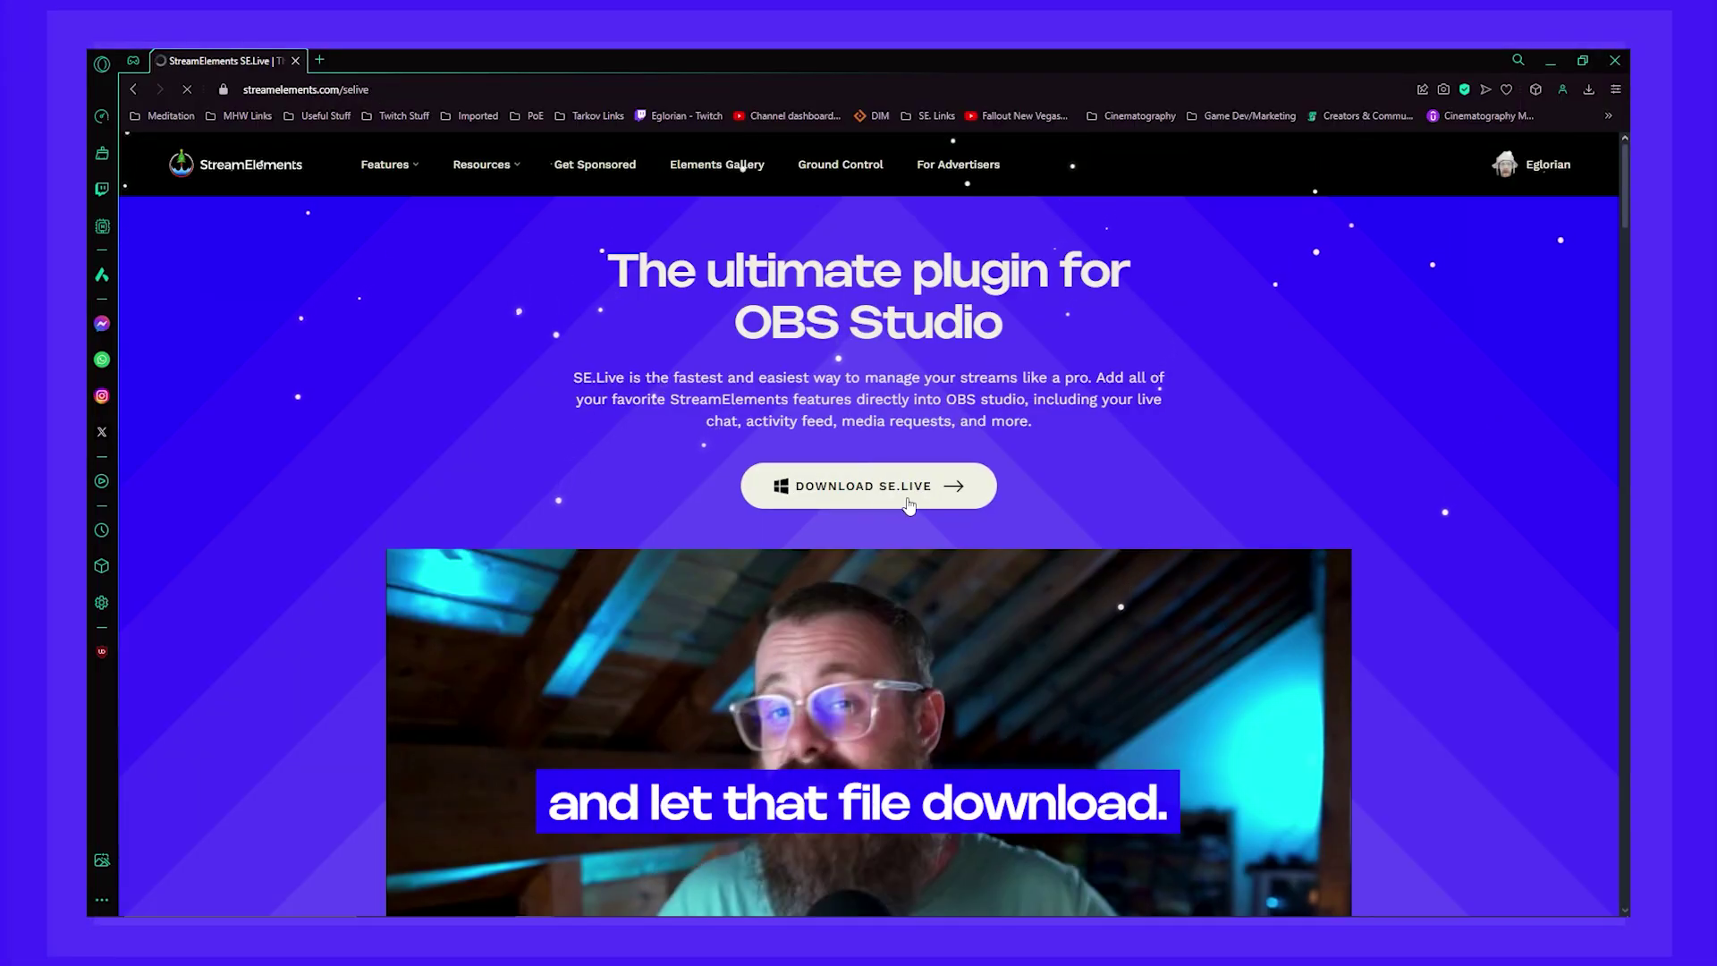
click(909, 506)
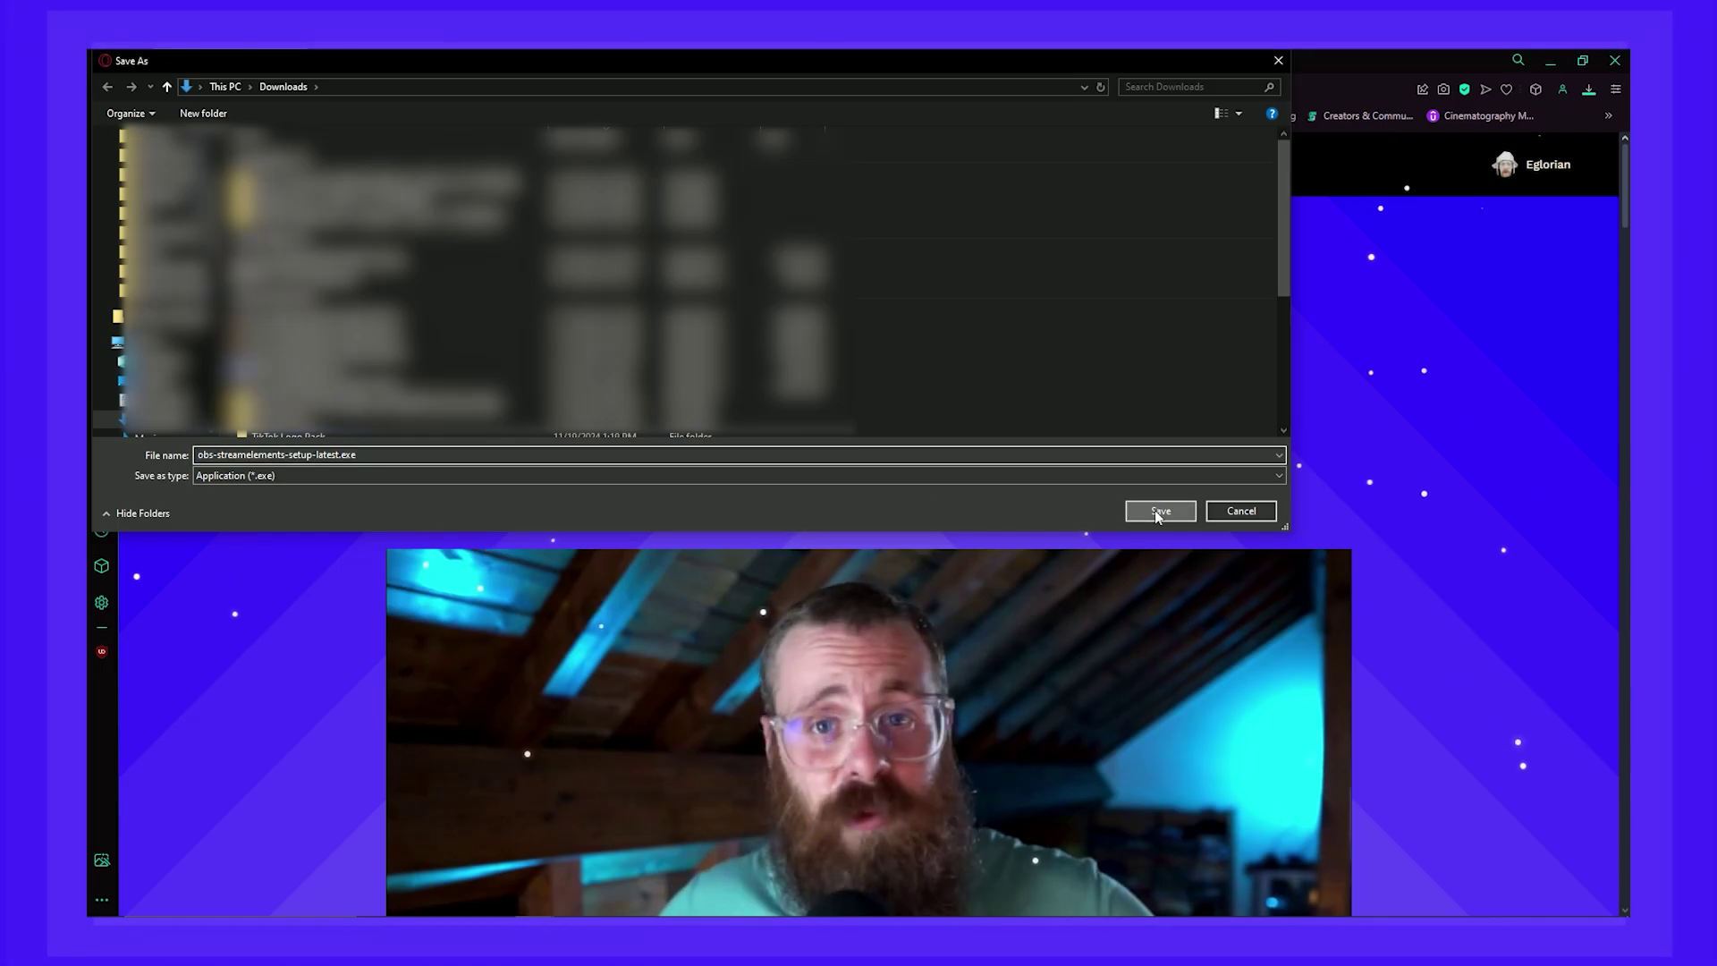
Save obs-streamelements-setup-latest.exe, install SE.Live to the default folder, and launch it.
click(1158, 512)
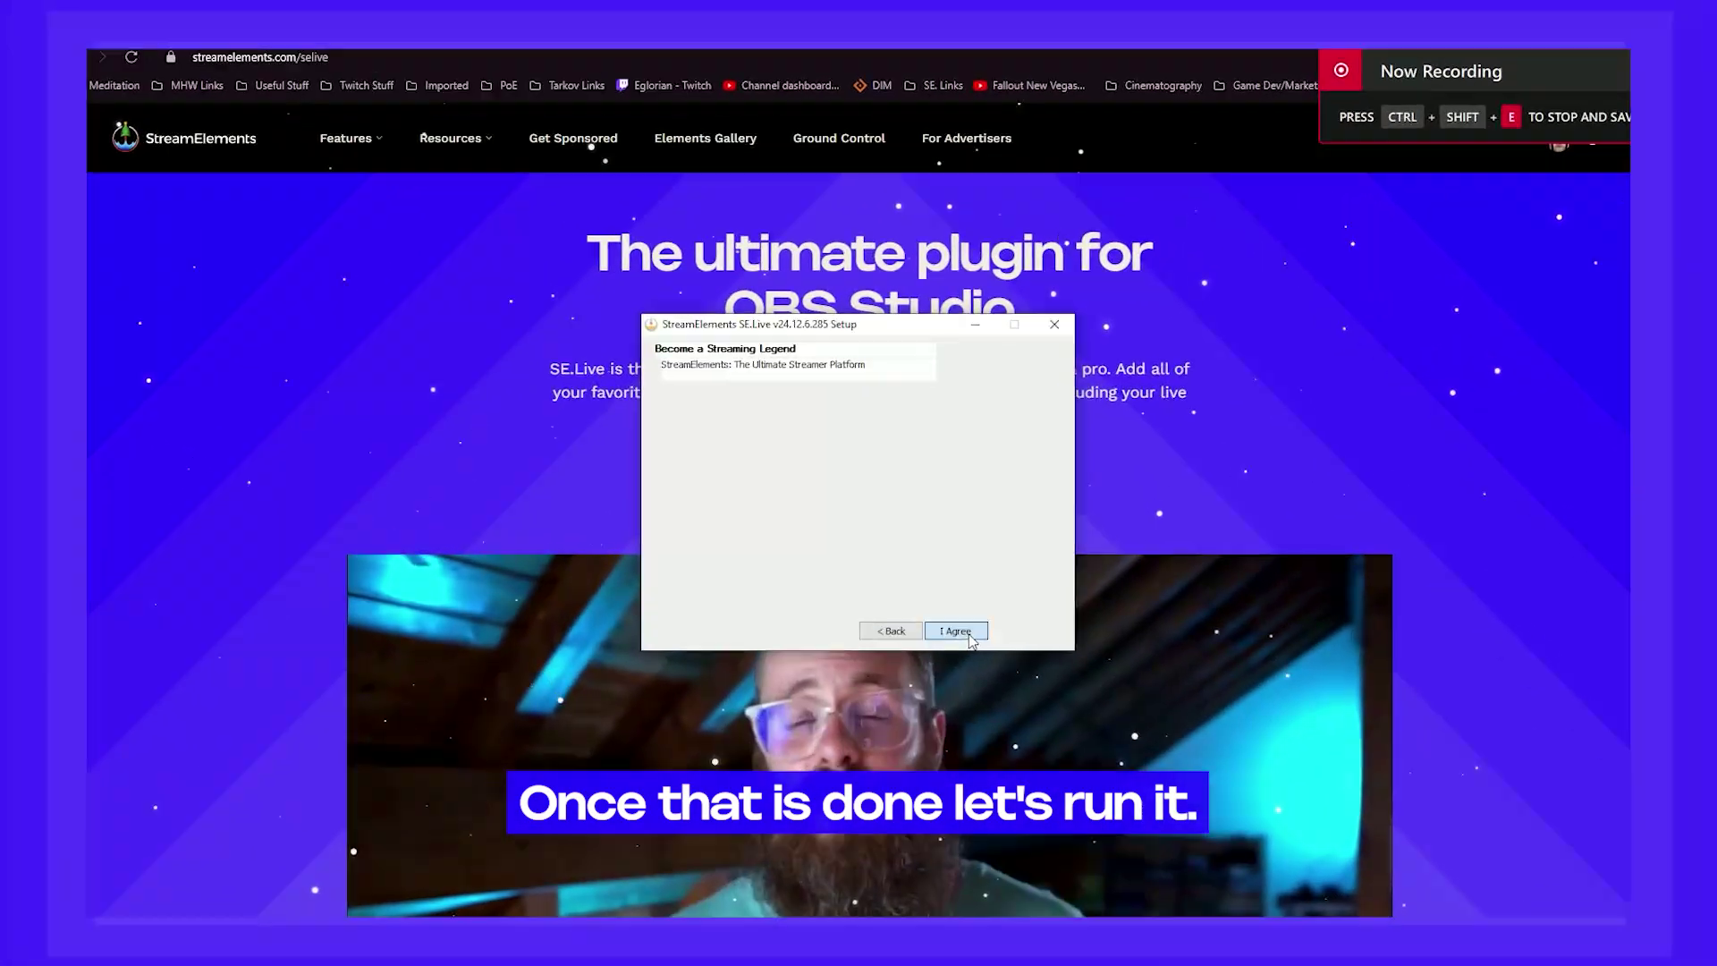
click(970, 638)
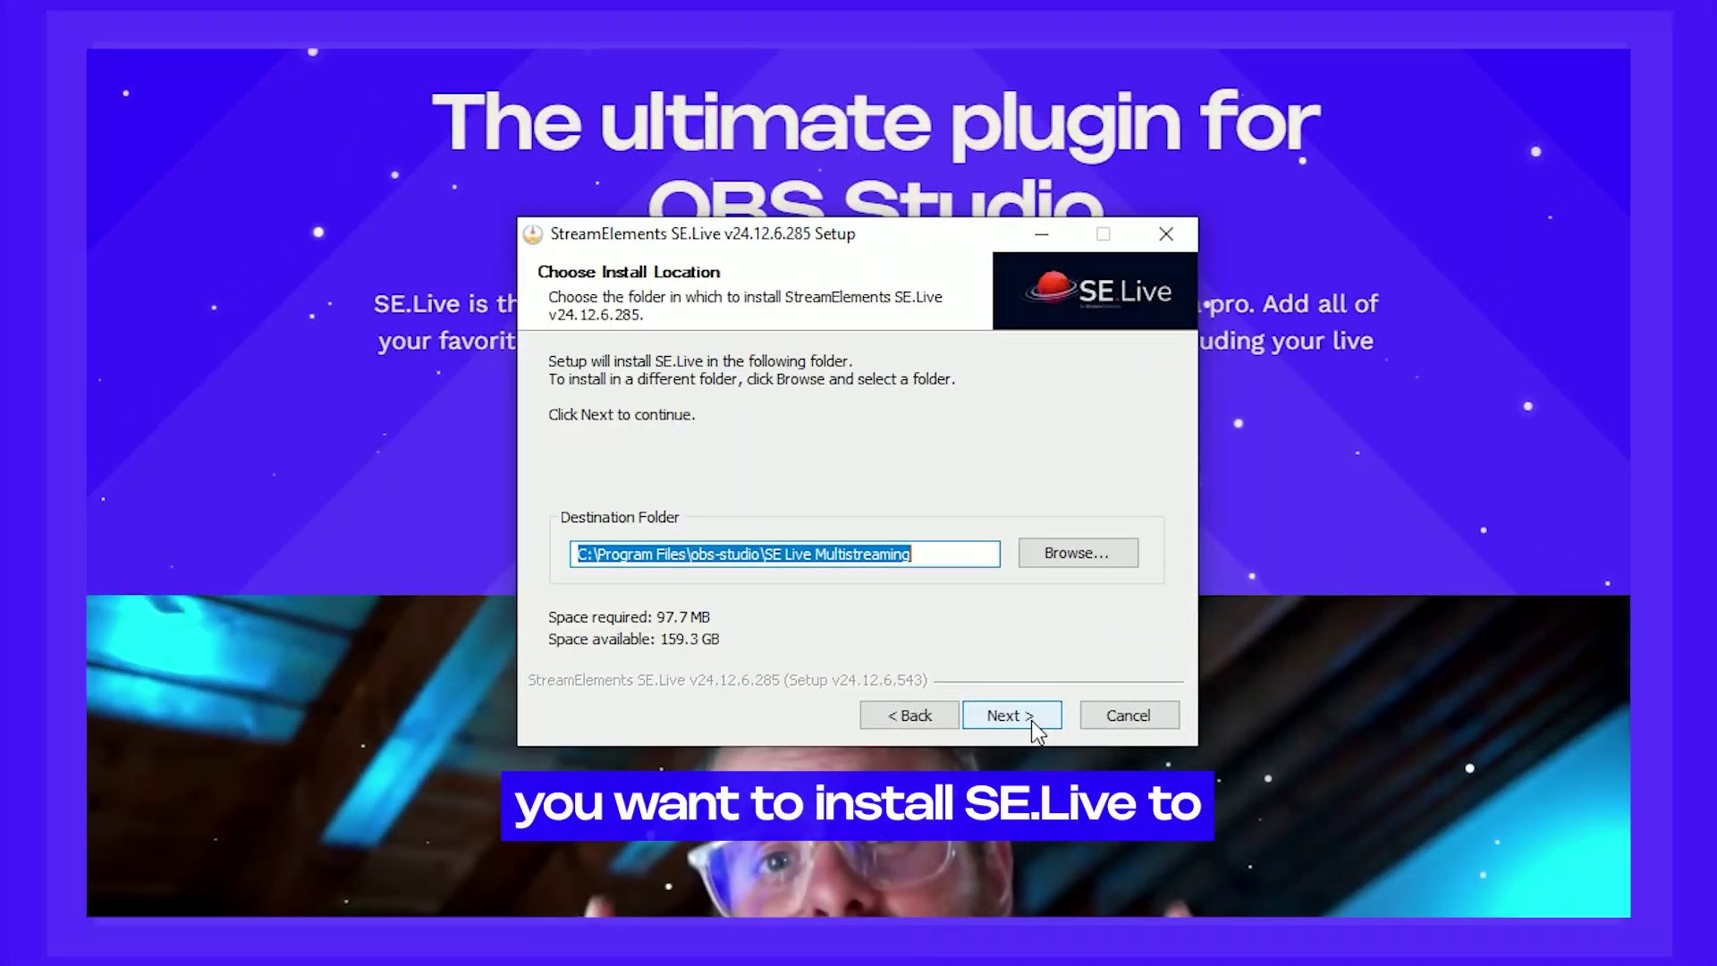
click(1033, 722)
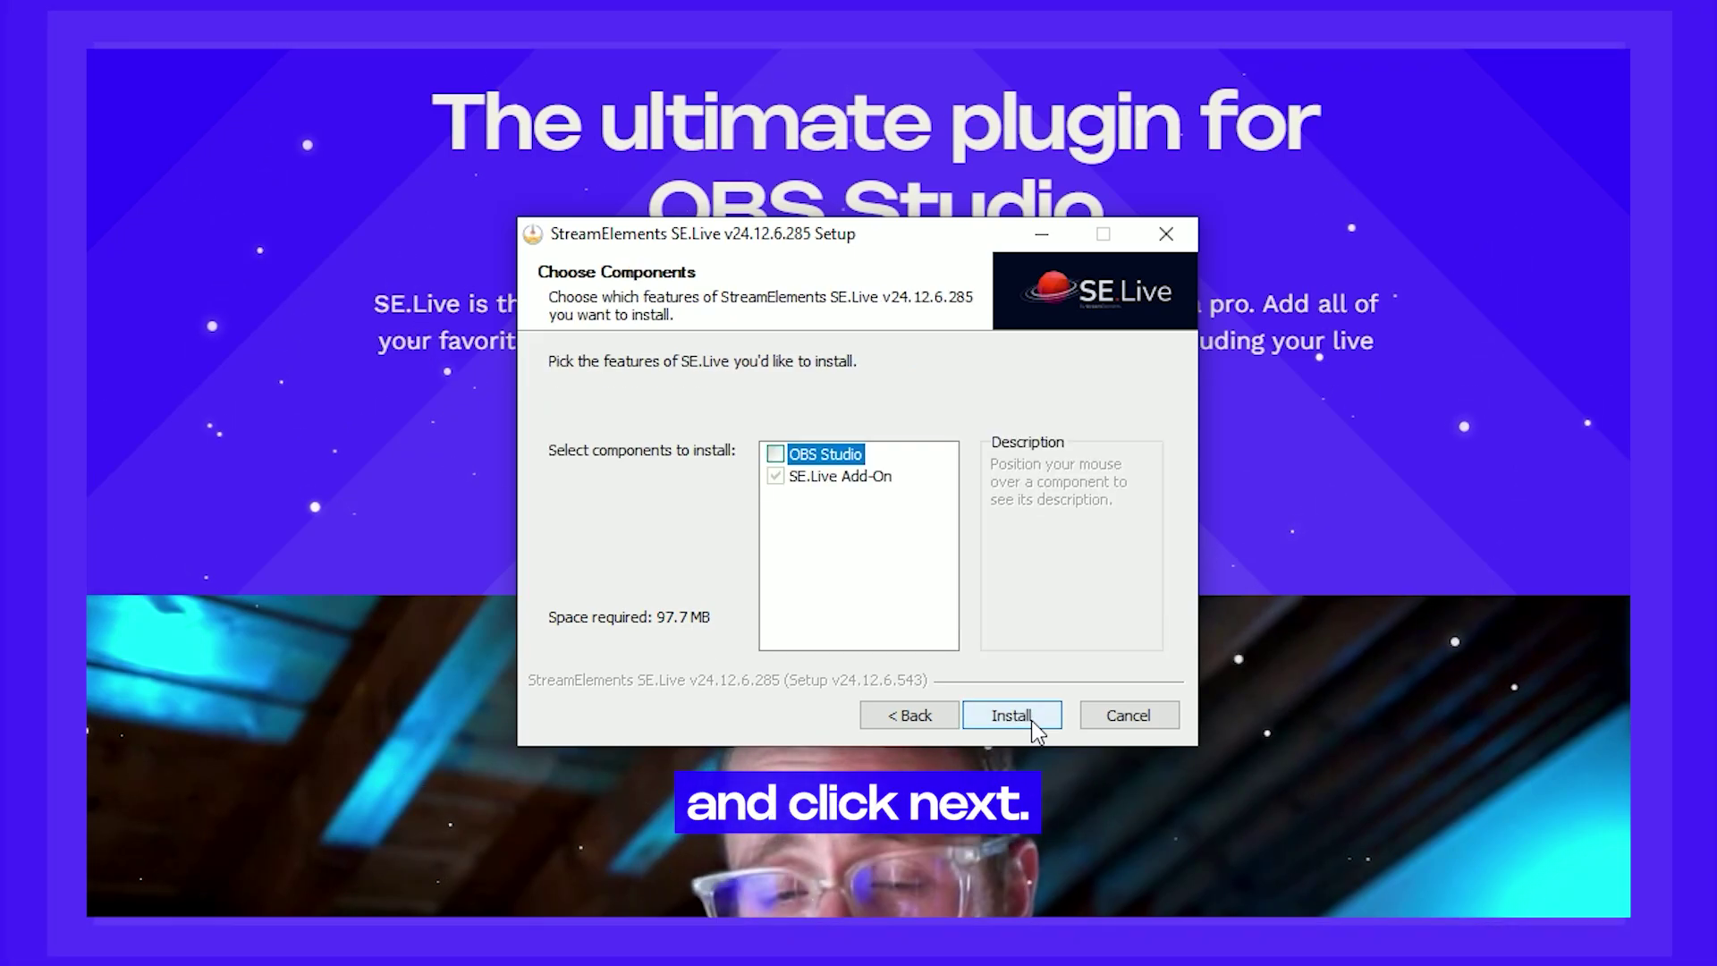
click(1032, 721)
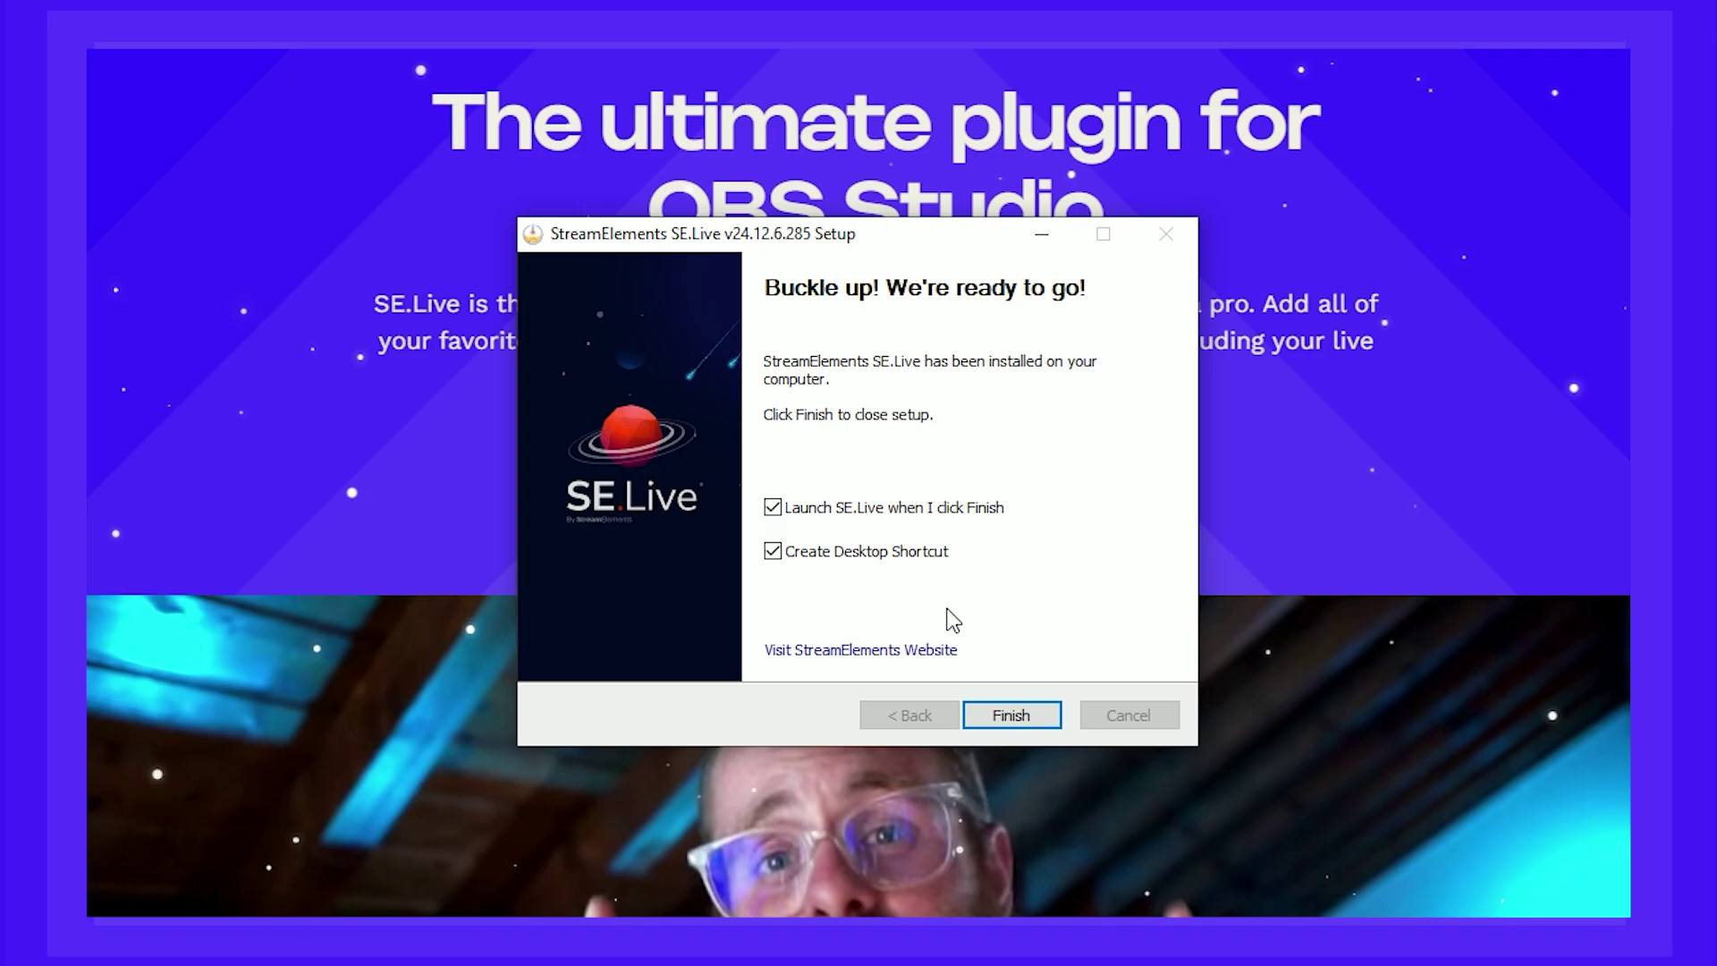
click(1028, 719)
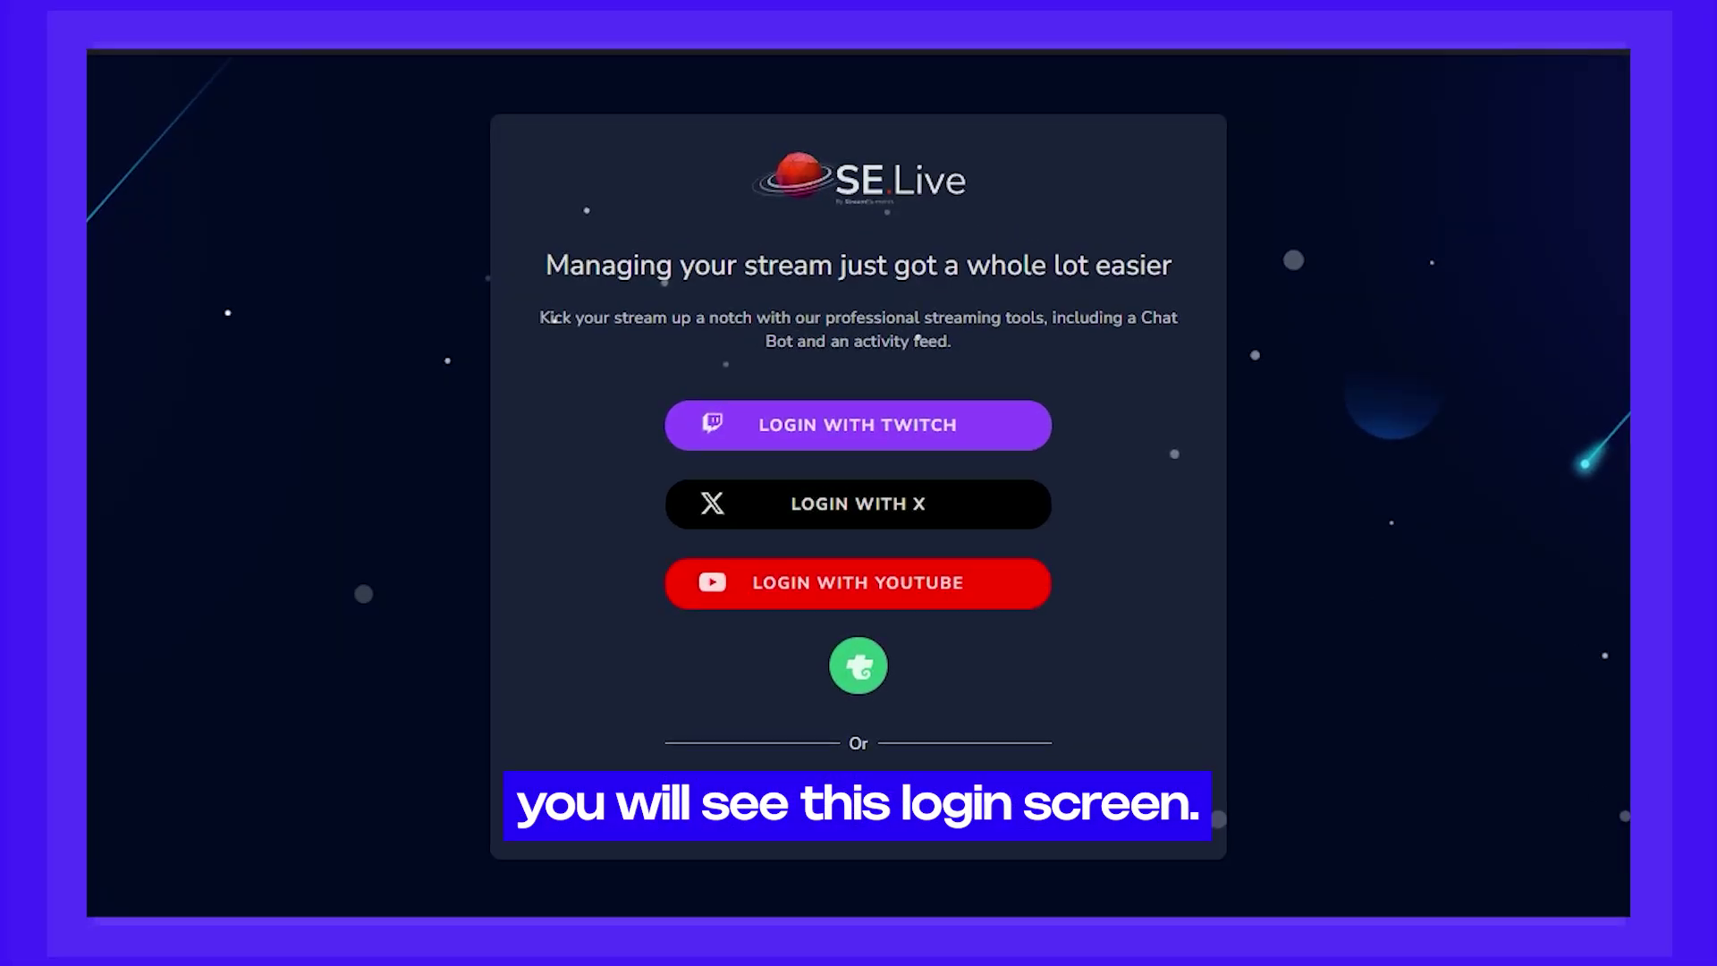
Choose the Twitch login for SE.Live and begin entering the Twitch username.
click(866, 428)
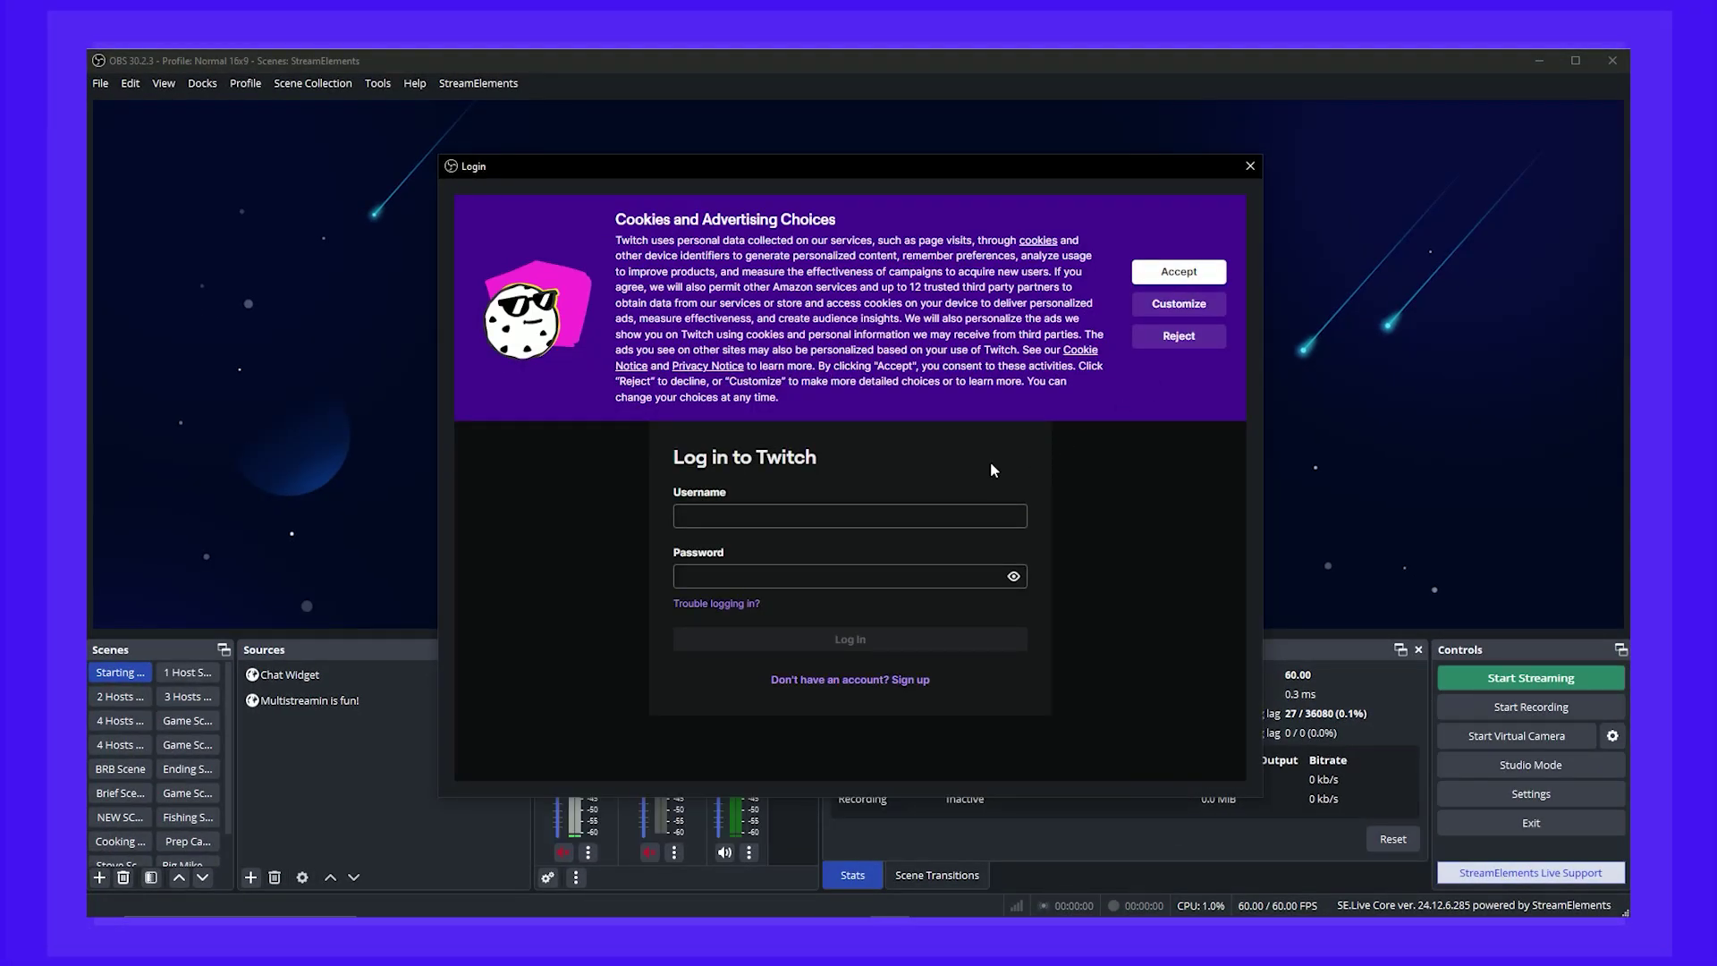
click(835, 293)
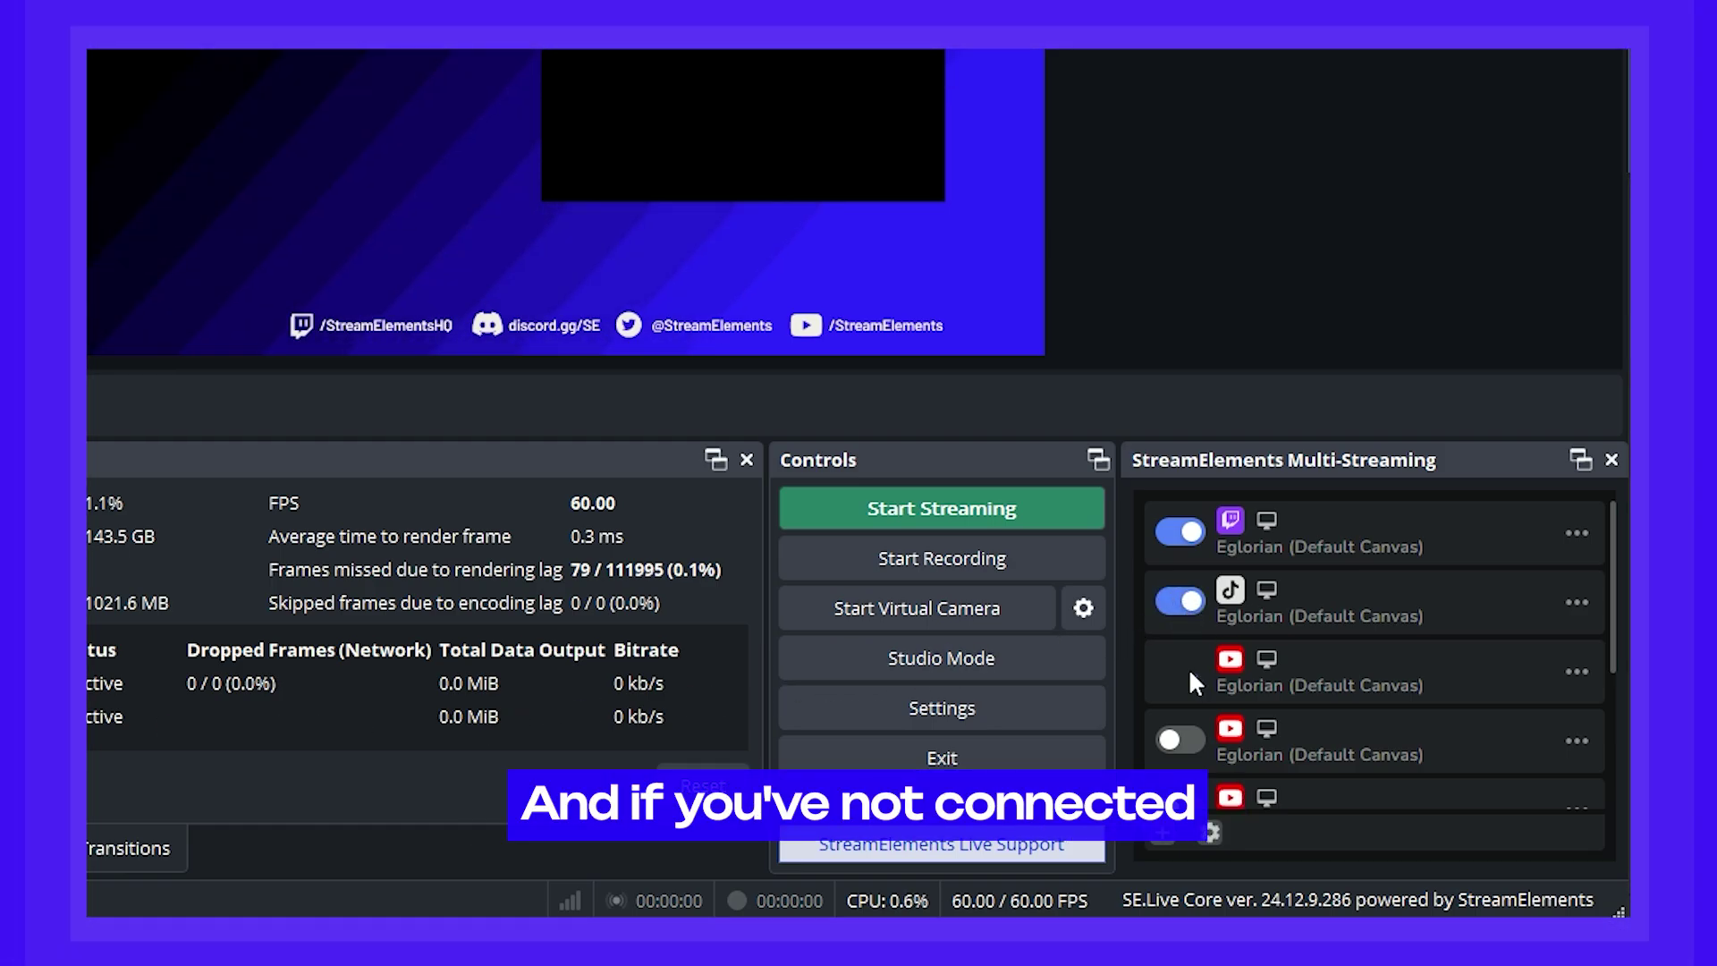
Add a new YouTube output and connect the YouTube account to it.
click(1230, 836)
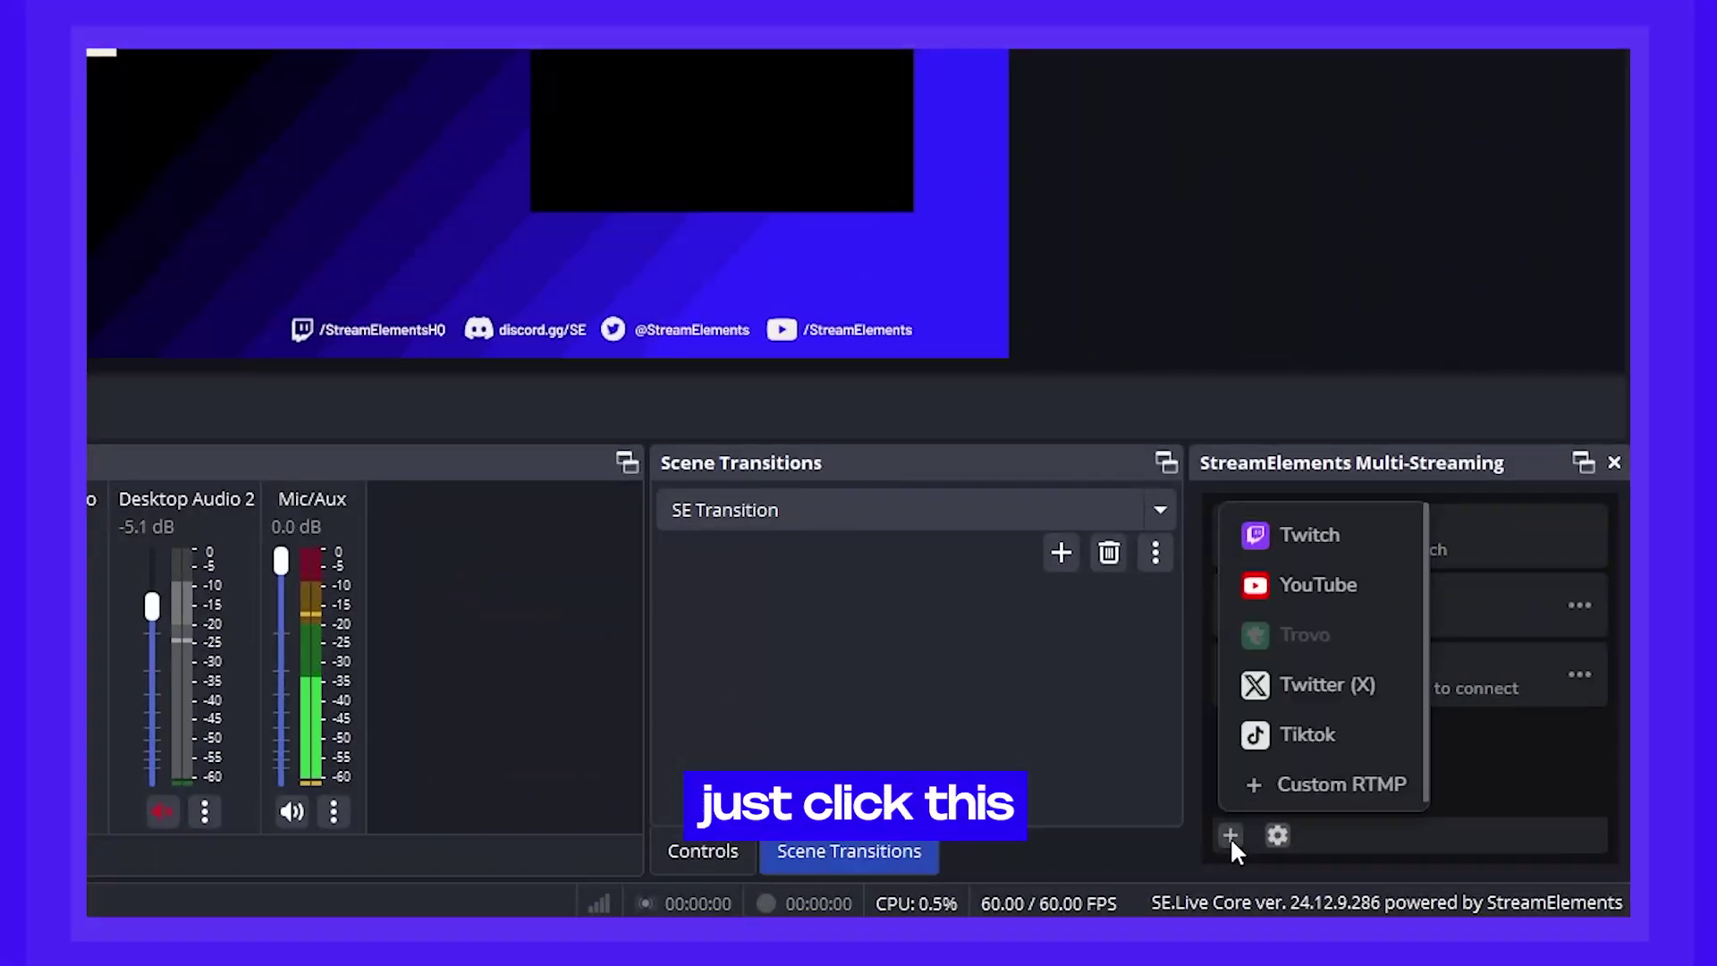
click(1317, 588)
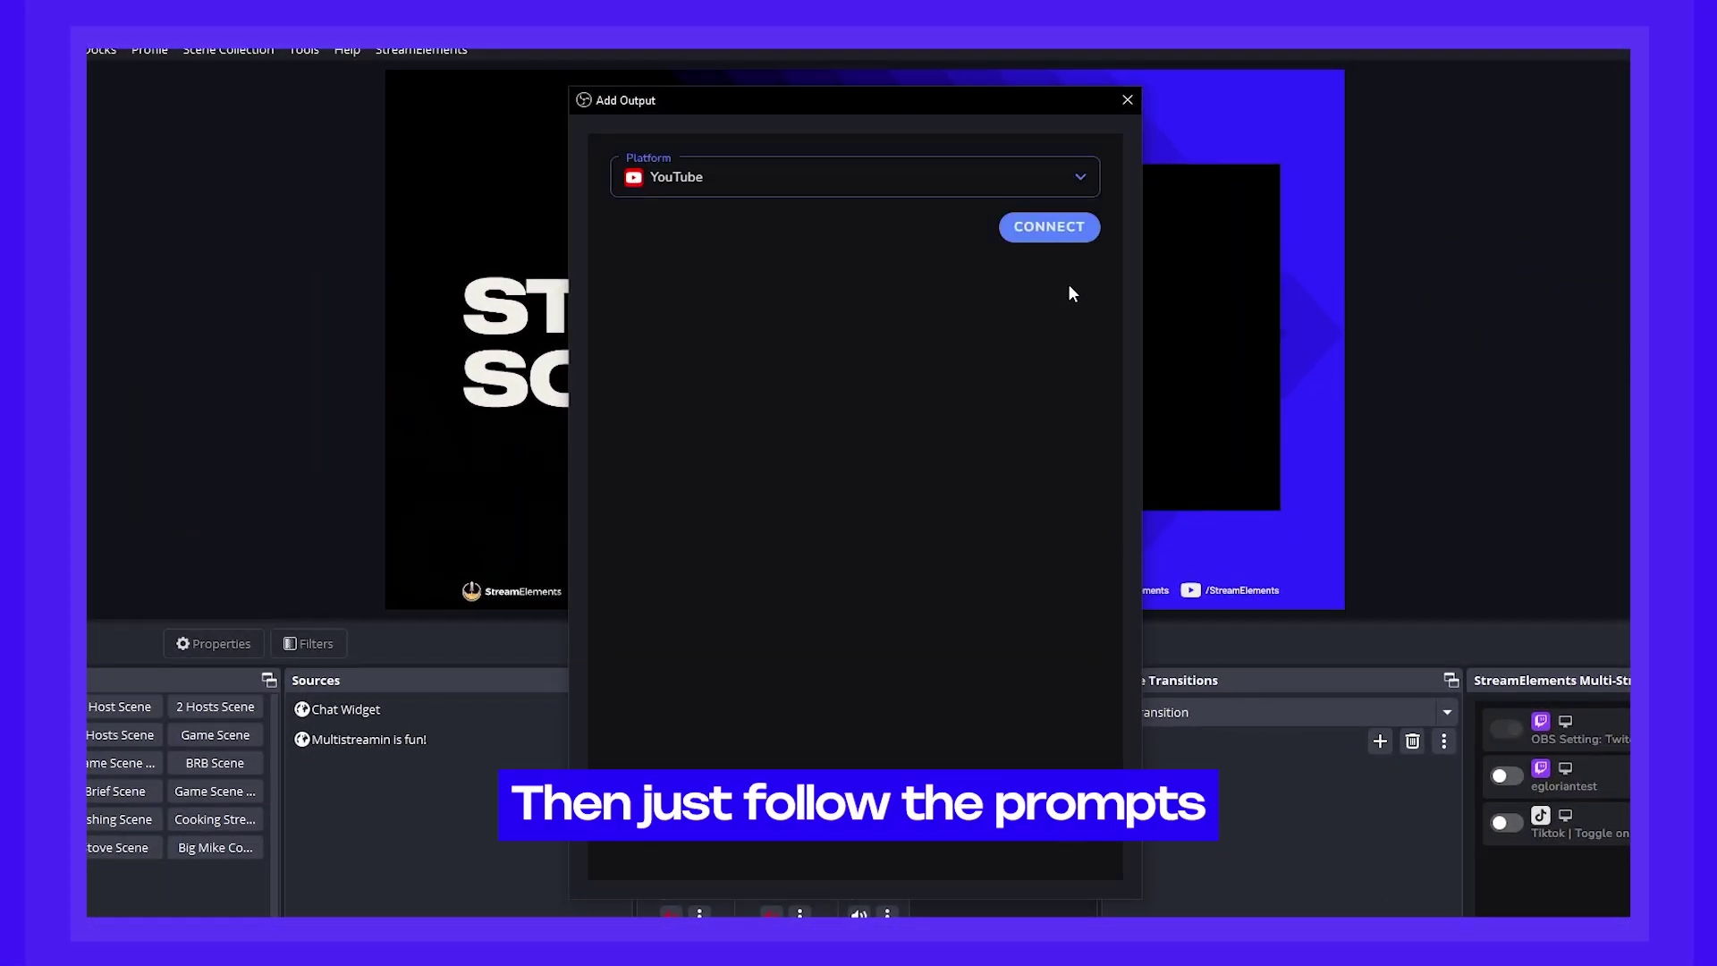
click(1049, 227)
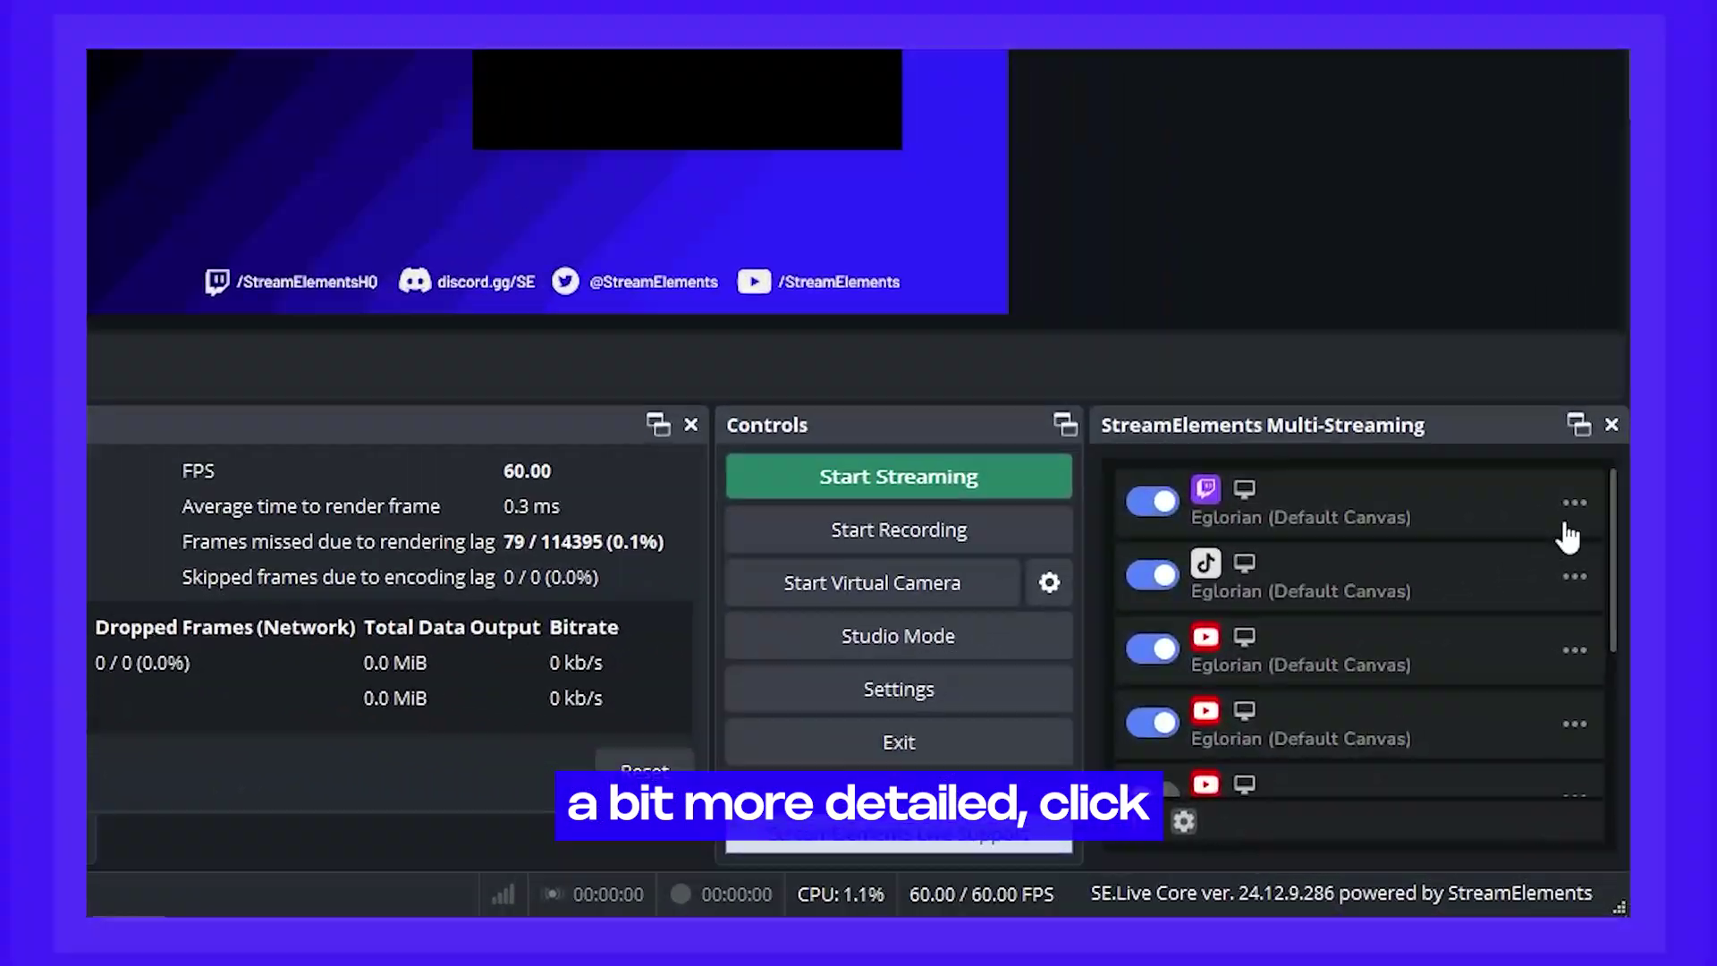
Open the Twitch output's multistreaming settings and review its available audio tracks.
click(1575, 502)
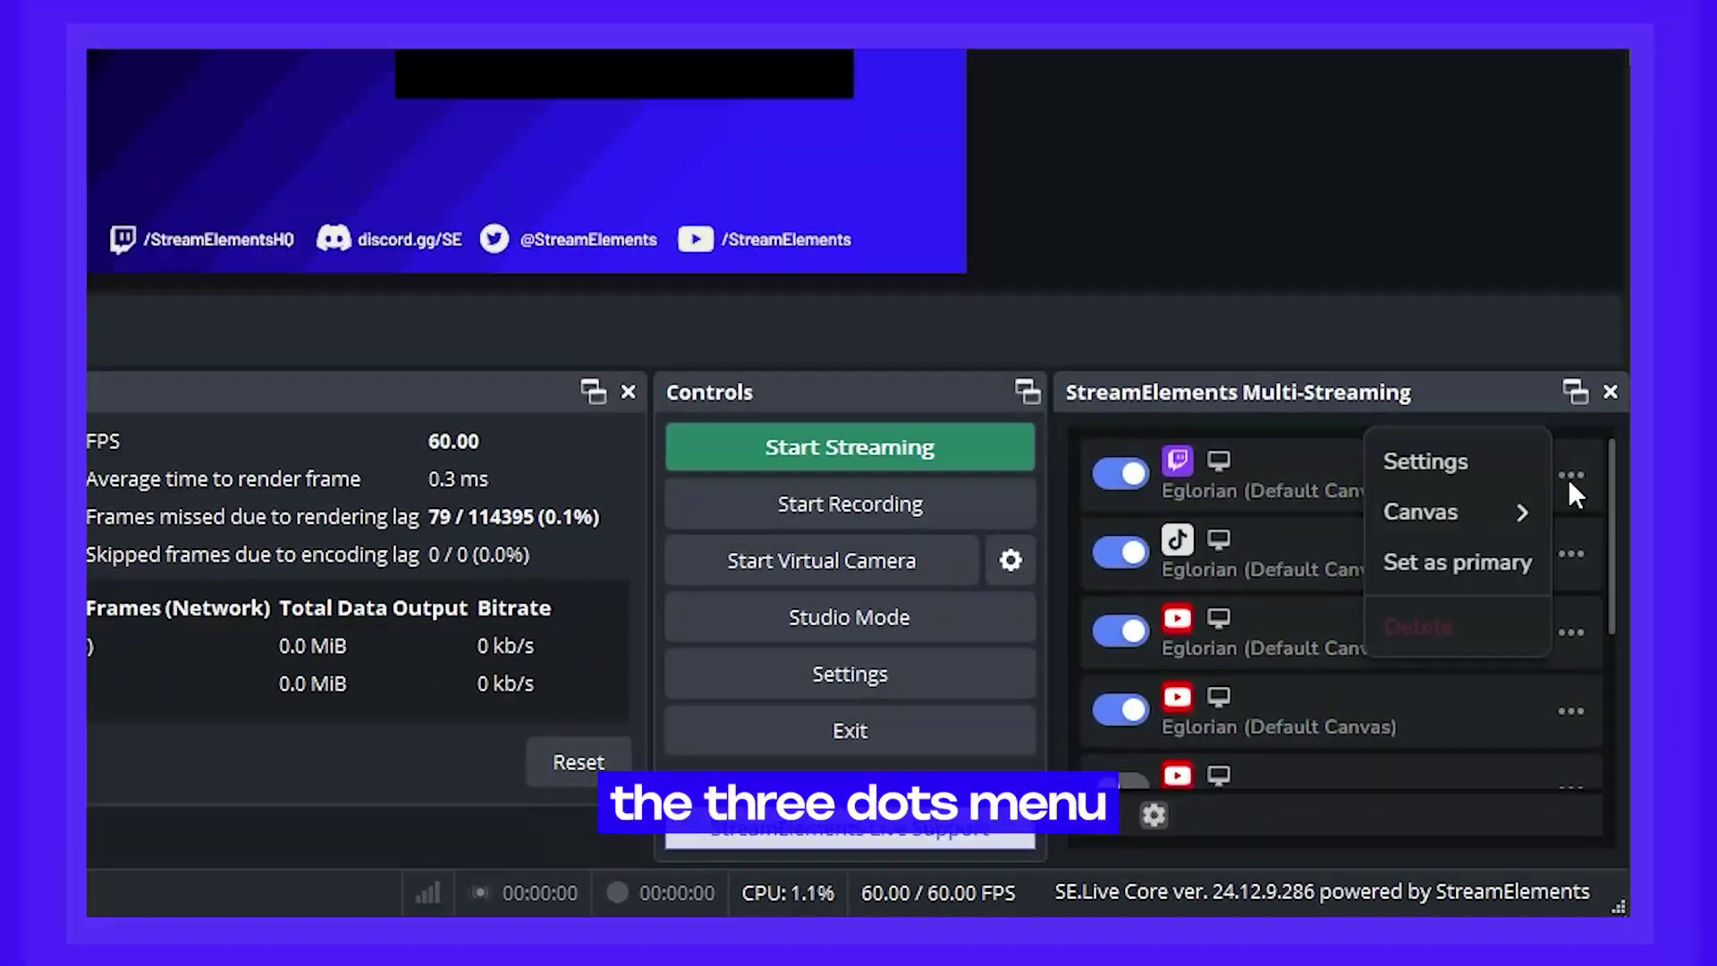
click(1480, 492)
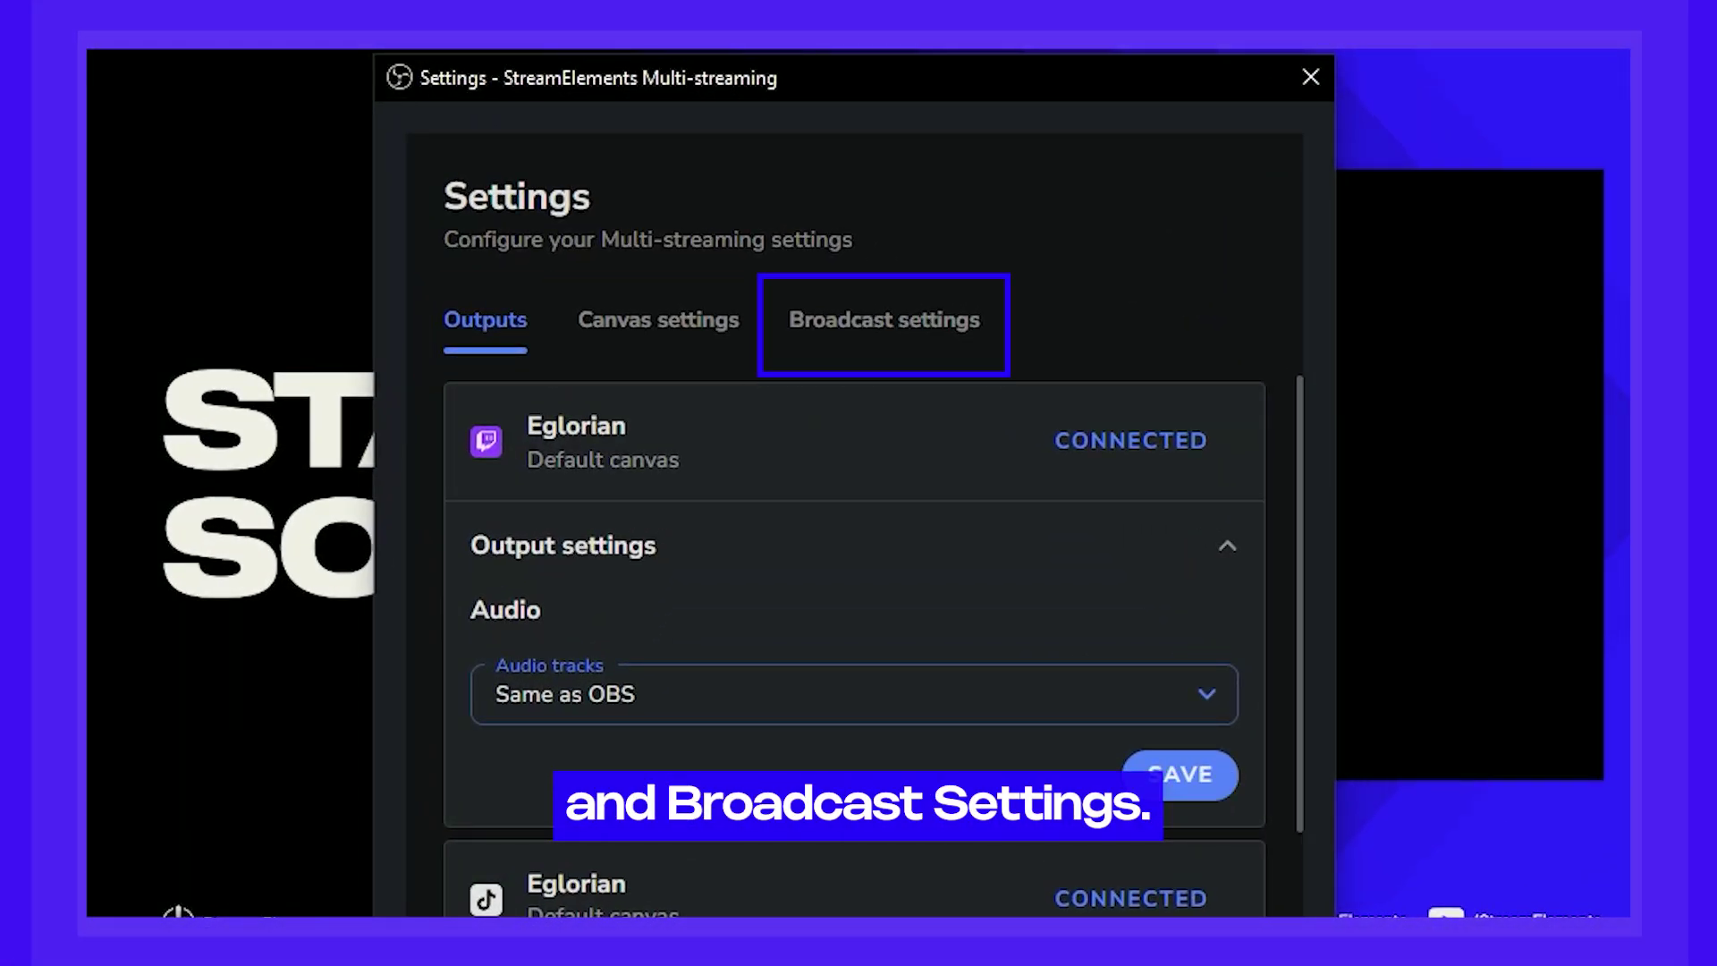
scroll(1243, 643, down, 5)
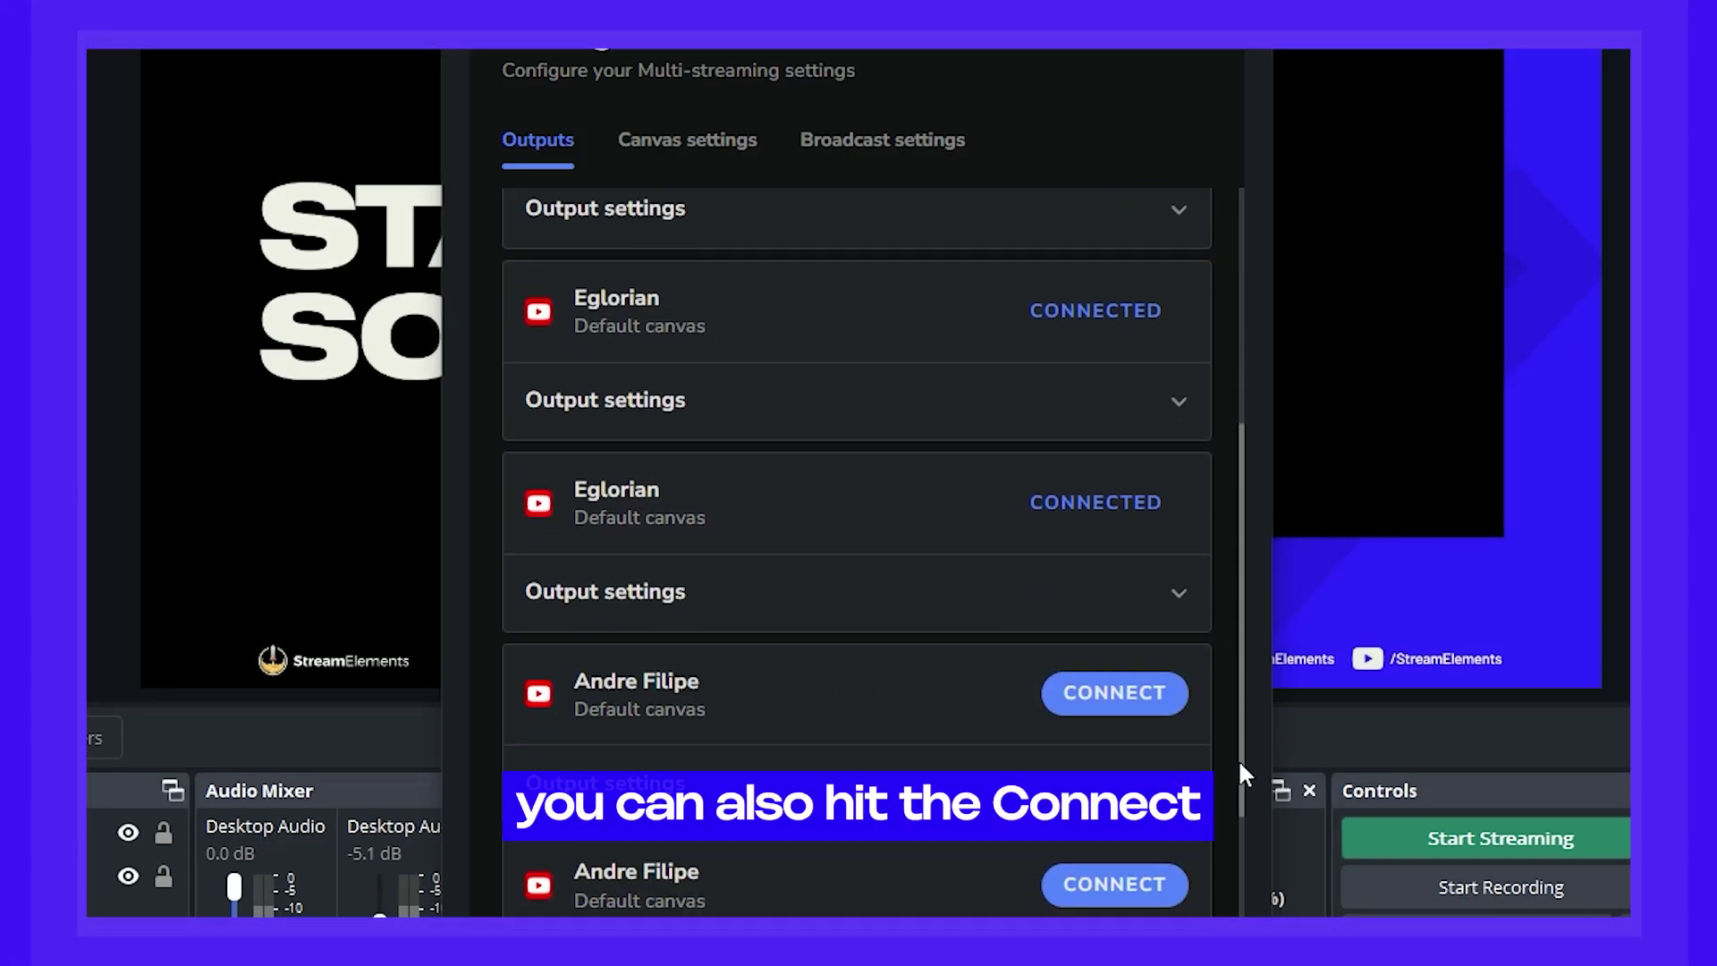
scroll(1243, 773, down, 1)
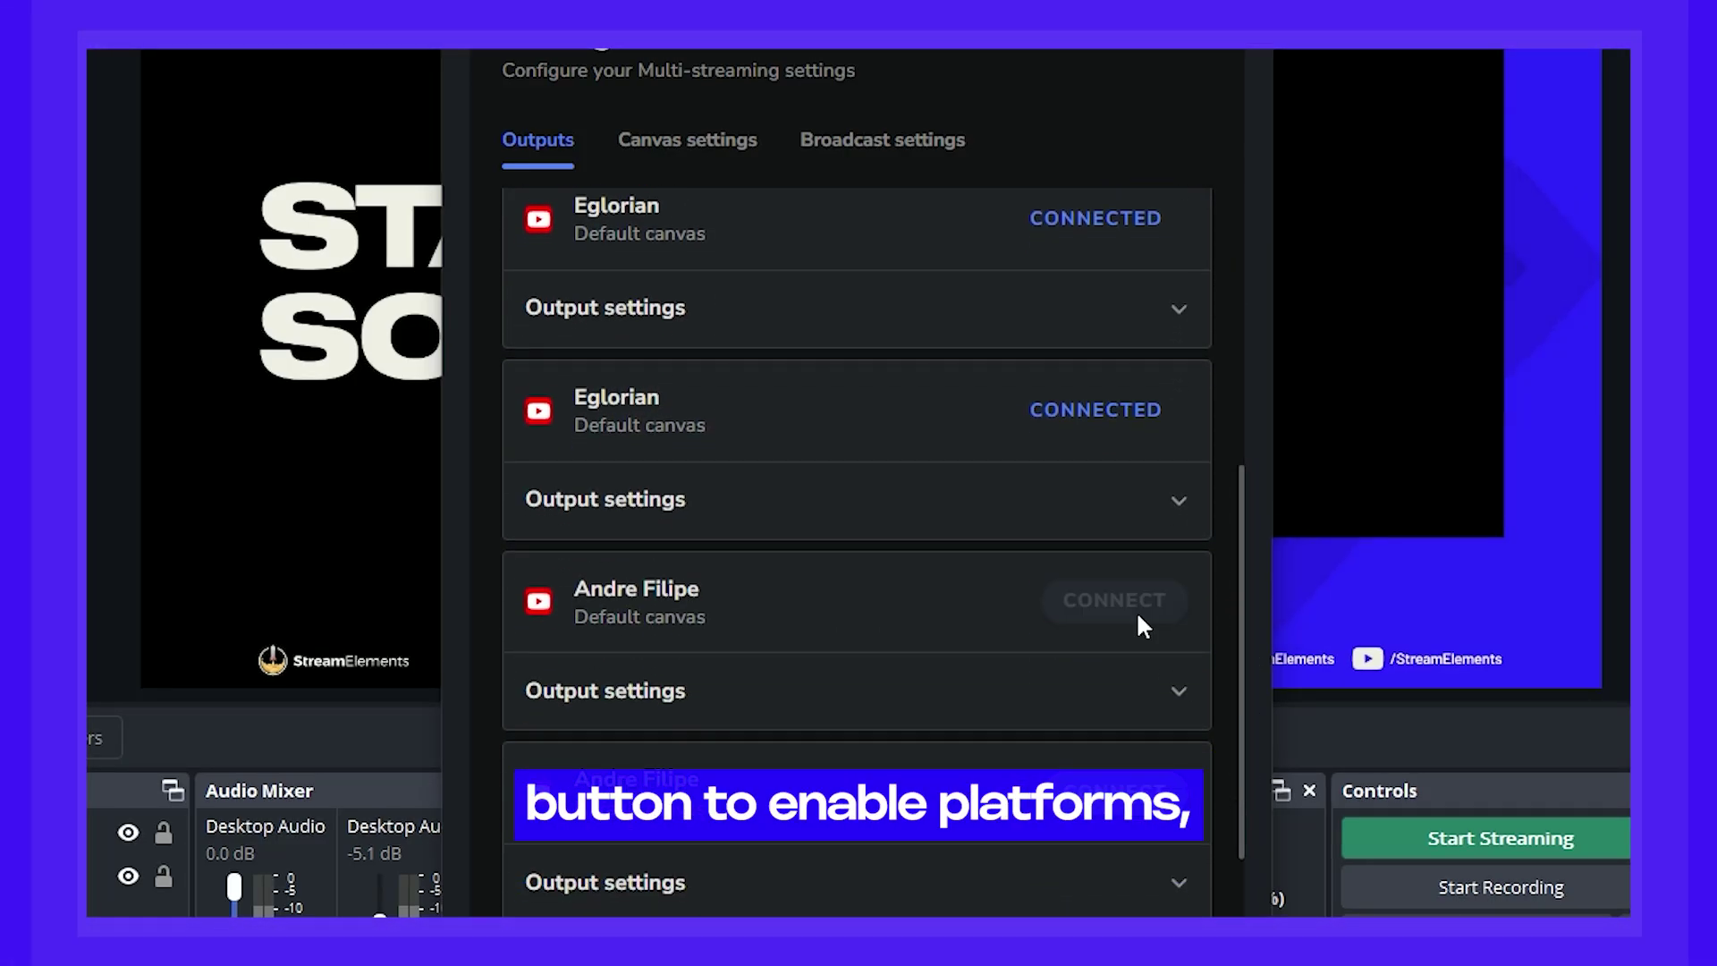
scroll(1245, 470, up, 7)
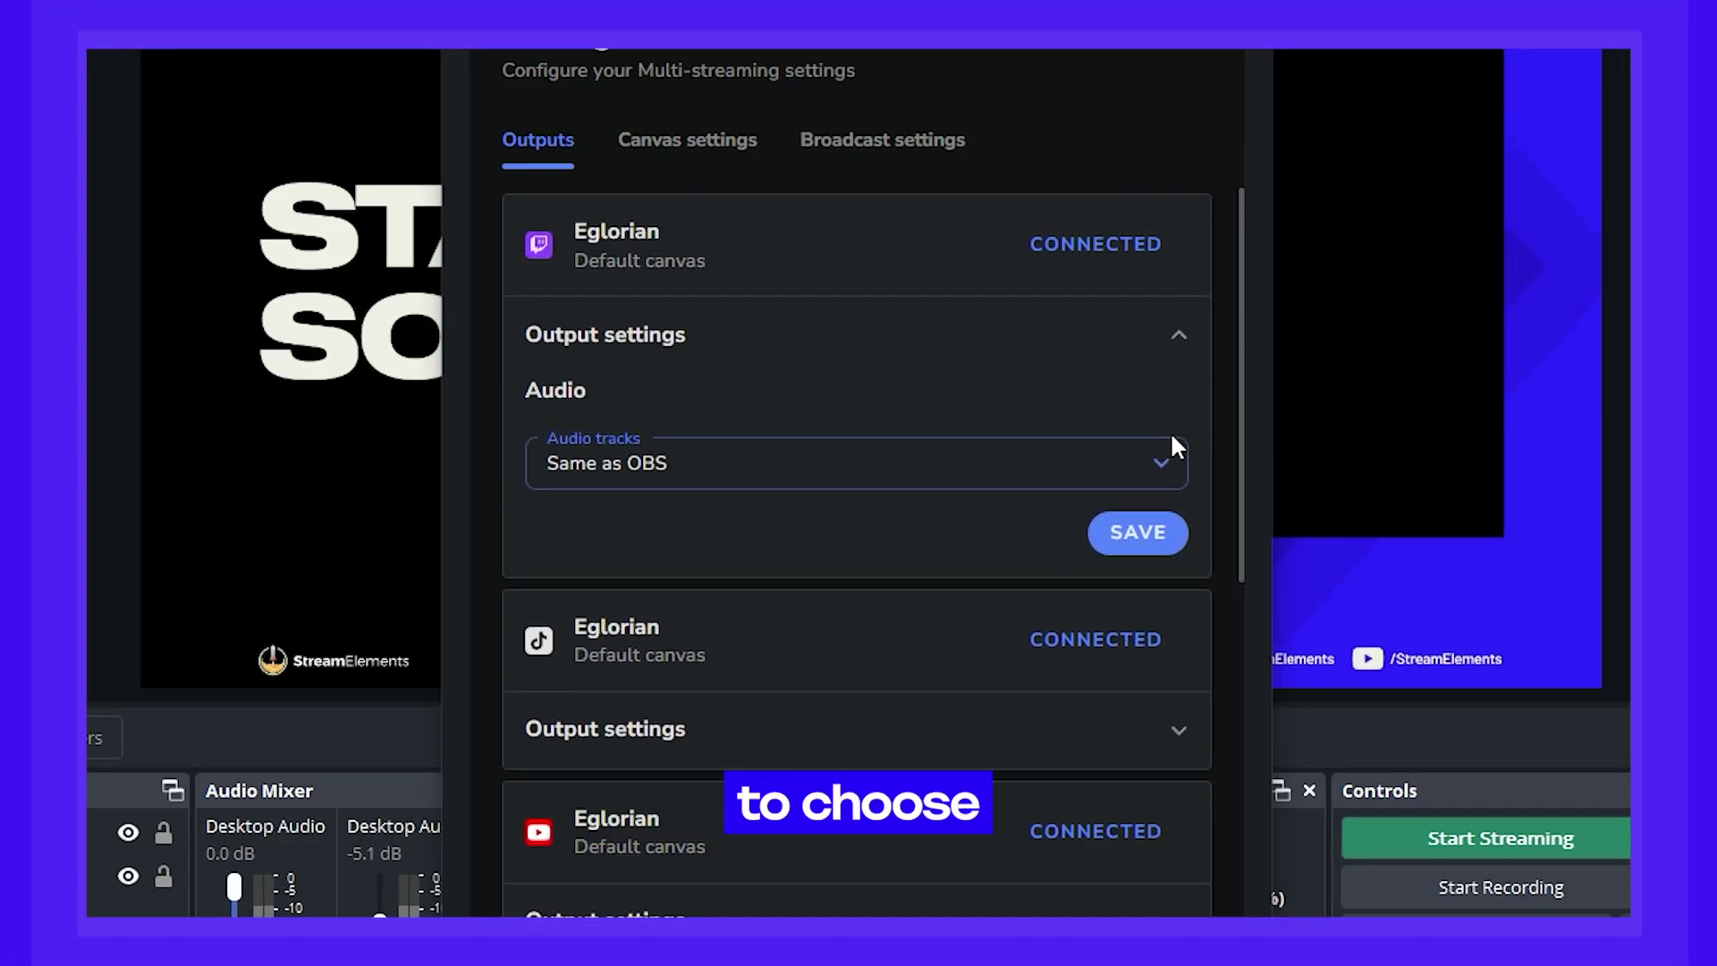
click(1155, 456)
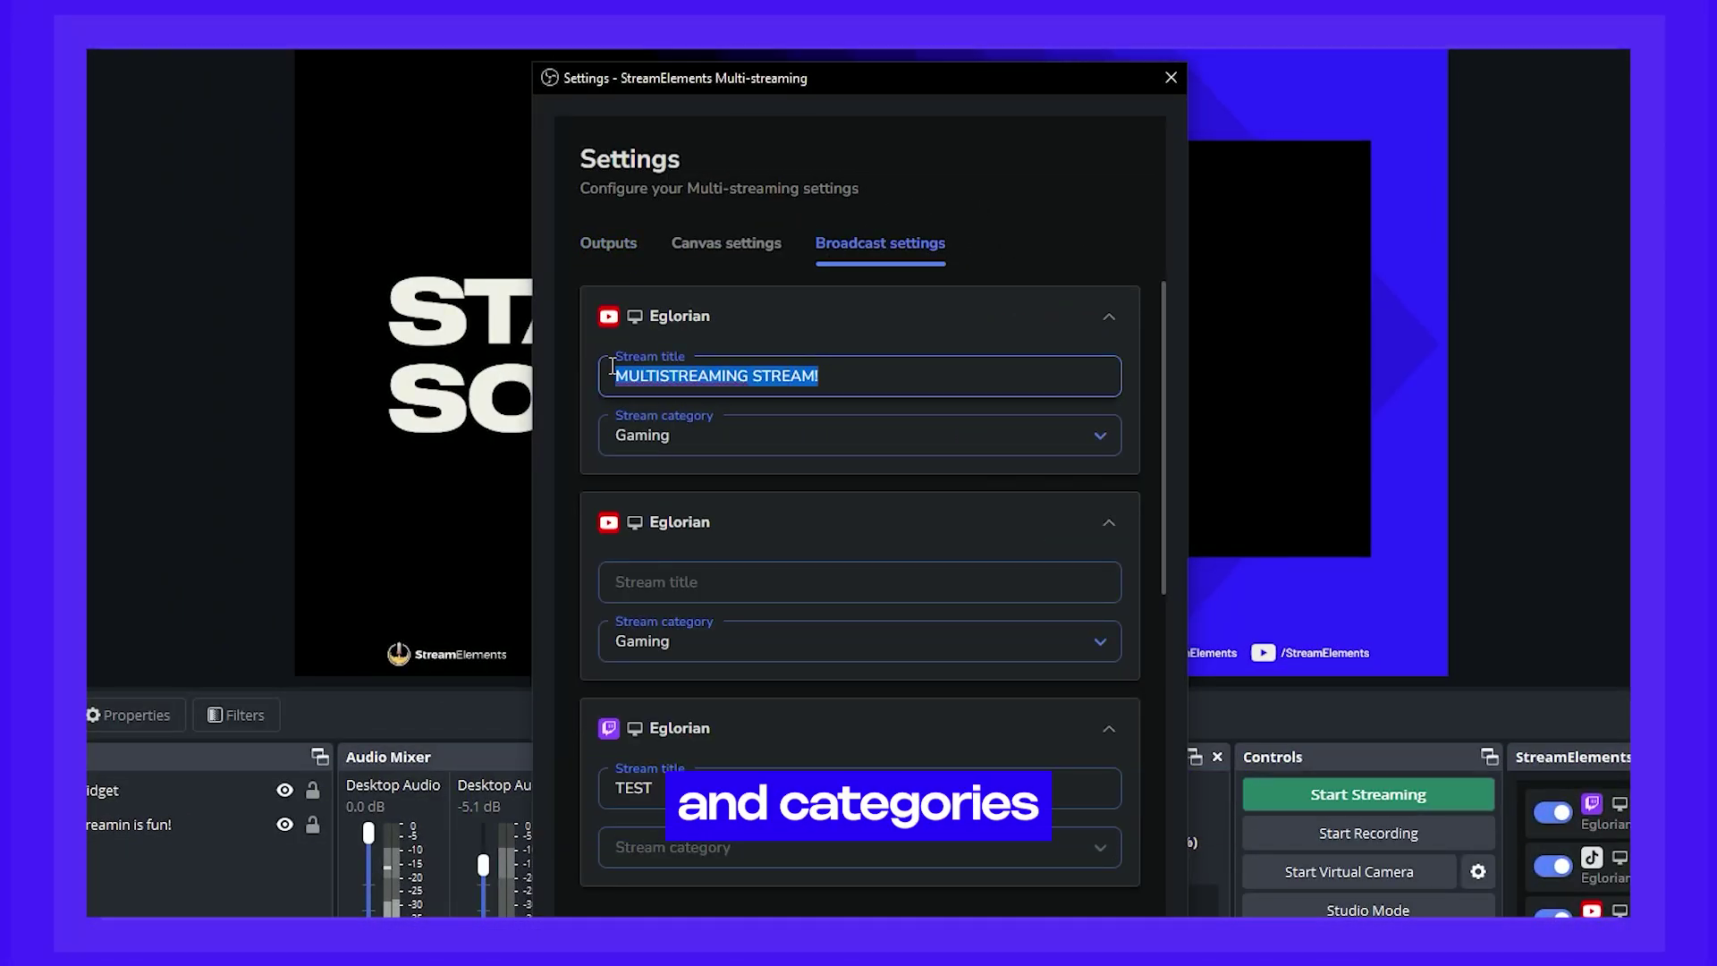
Check the stream category choices, keeping Gaming, and scroll through the broadcast settings.
click(697, 436)
key(Escape)
scroll(787, 704, down, 3)
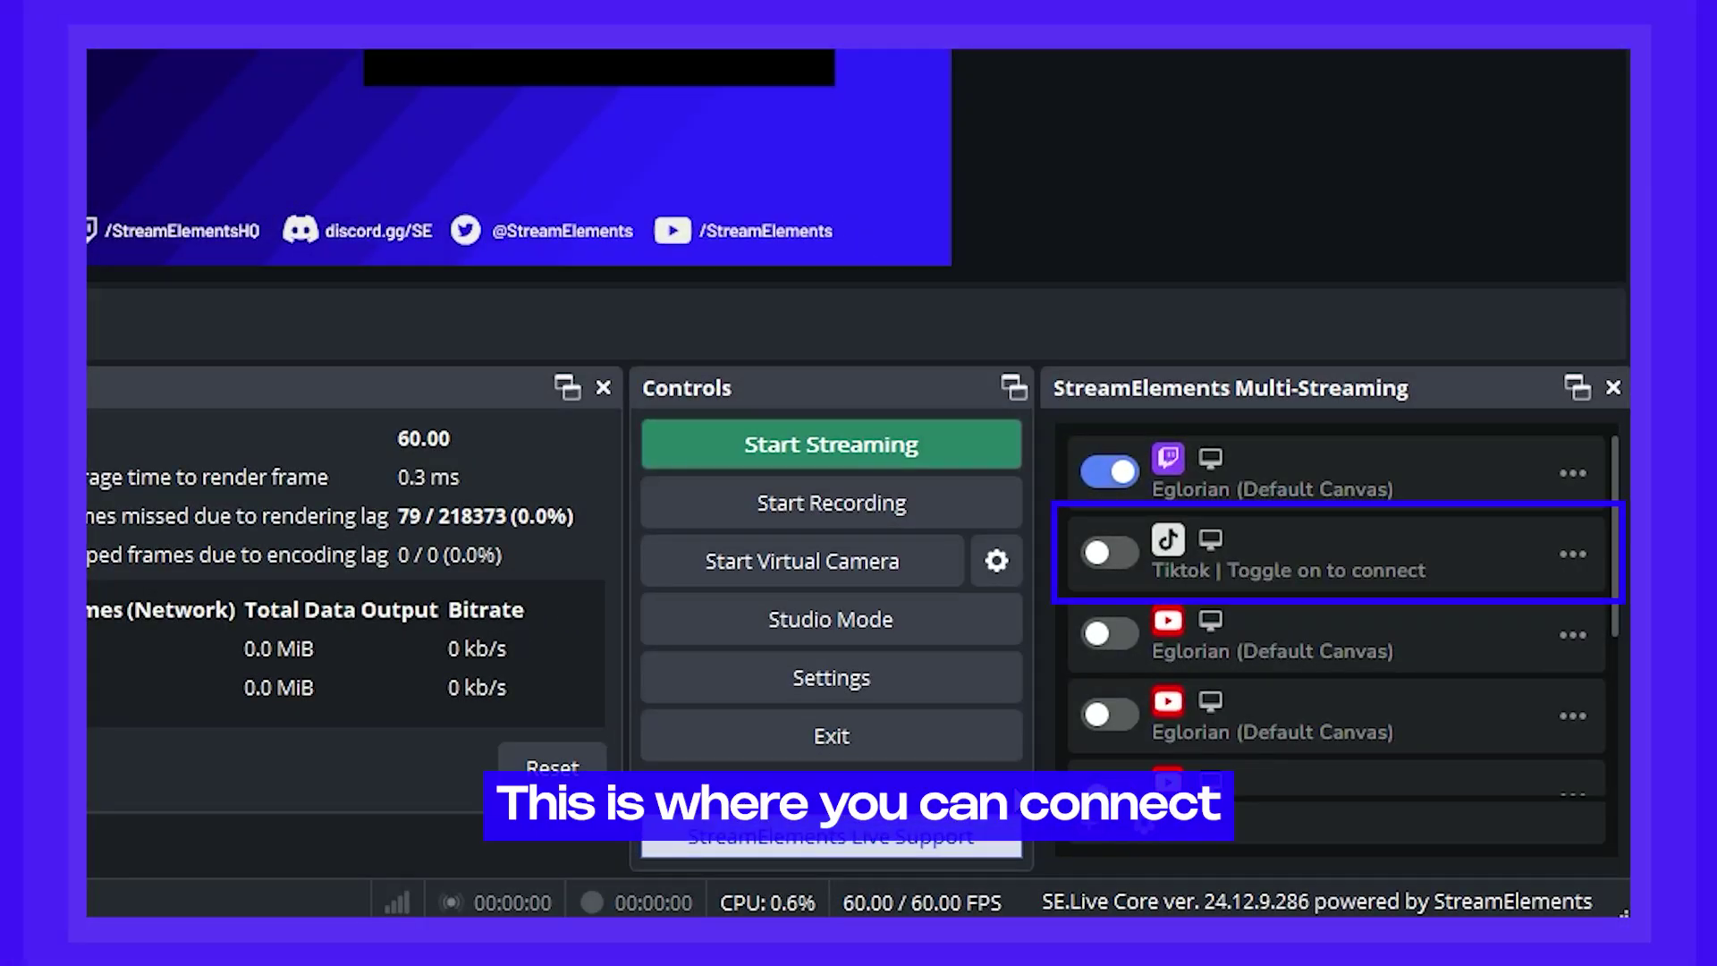
Connect the TikTok account to its output by logging in with a QR code.
click(1109, 551)
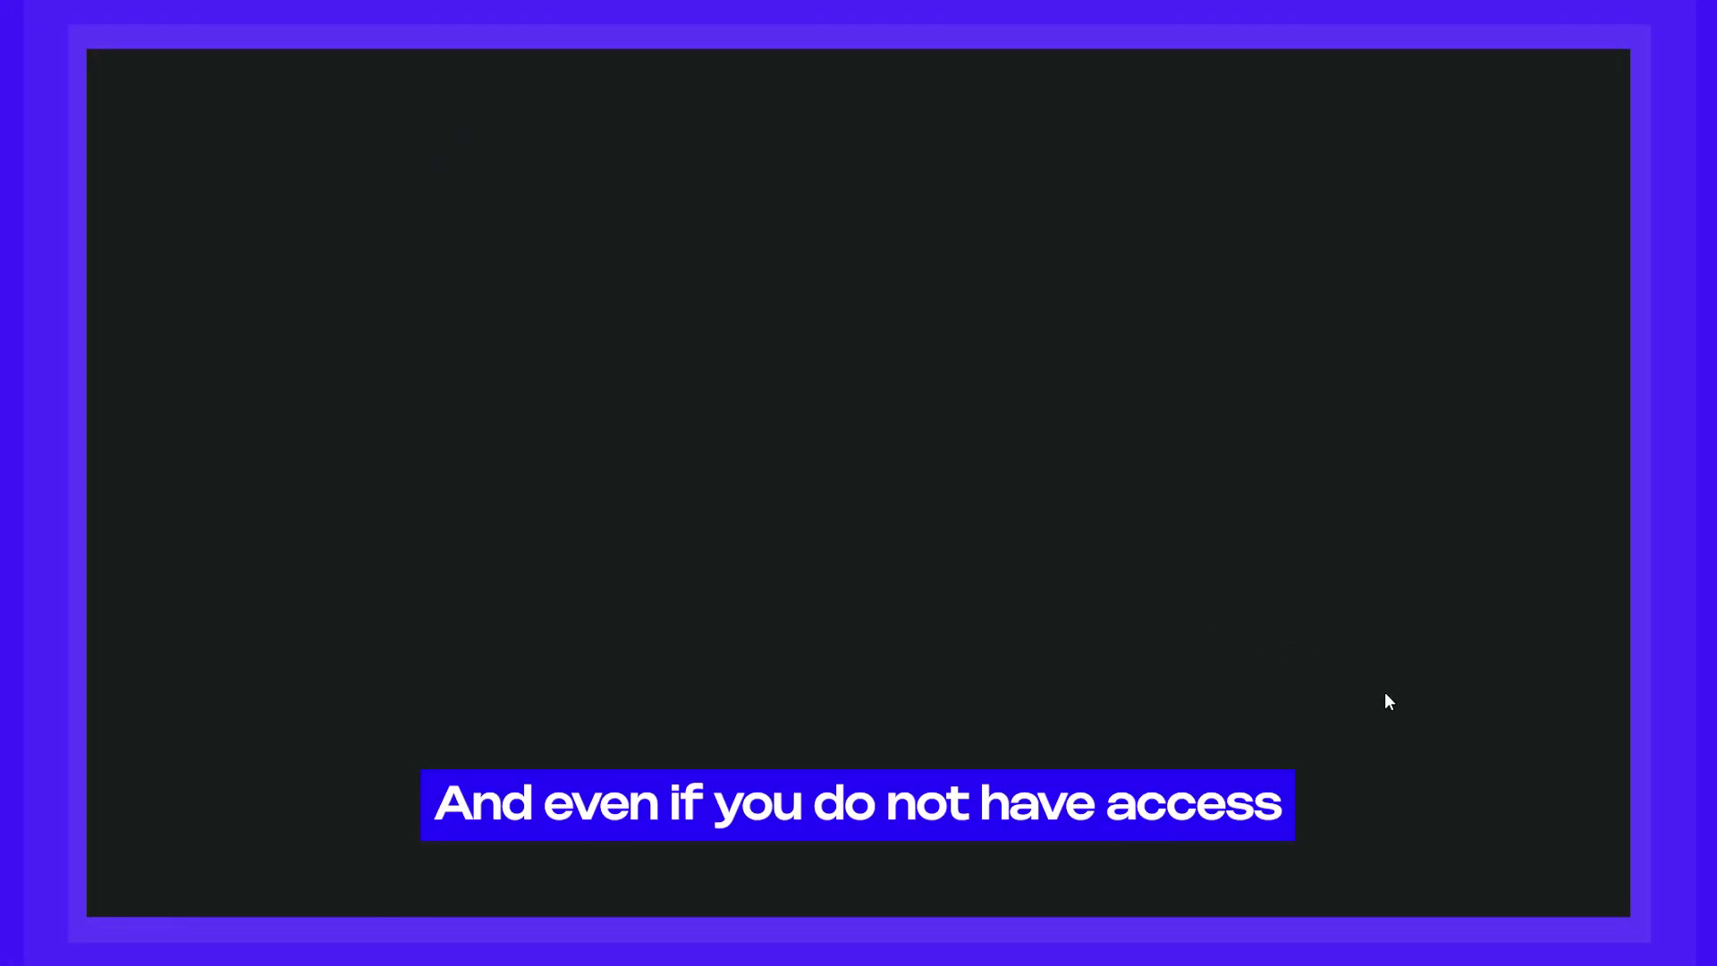
click(979, 300)
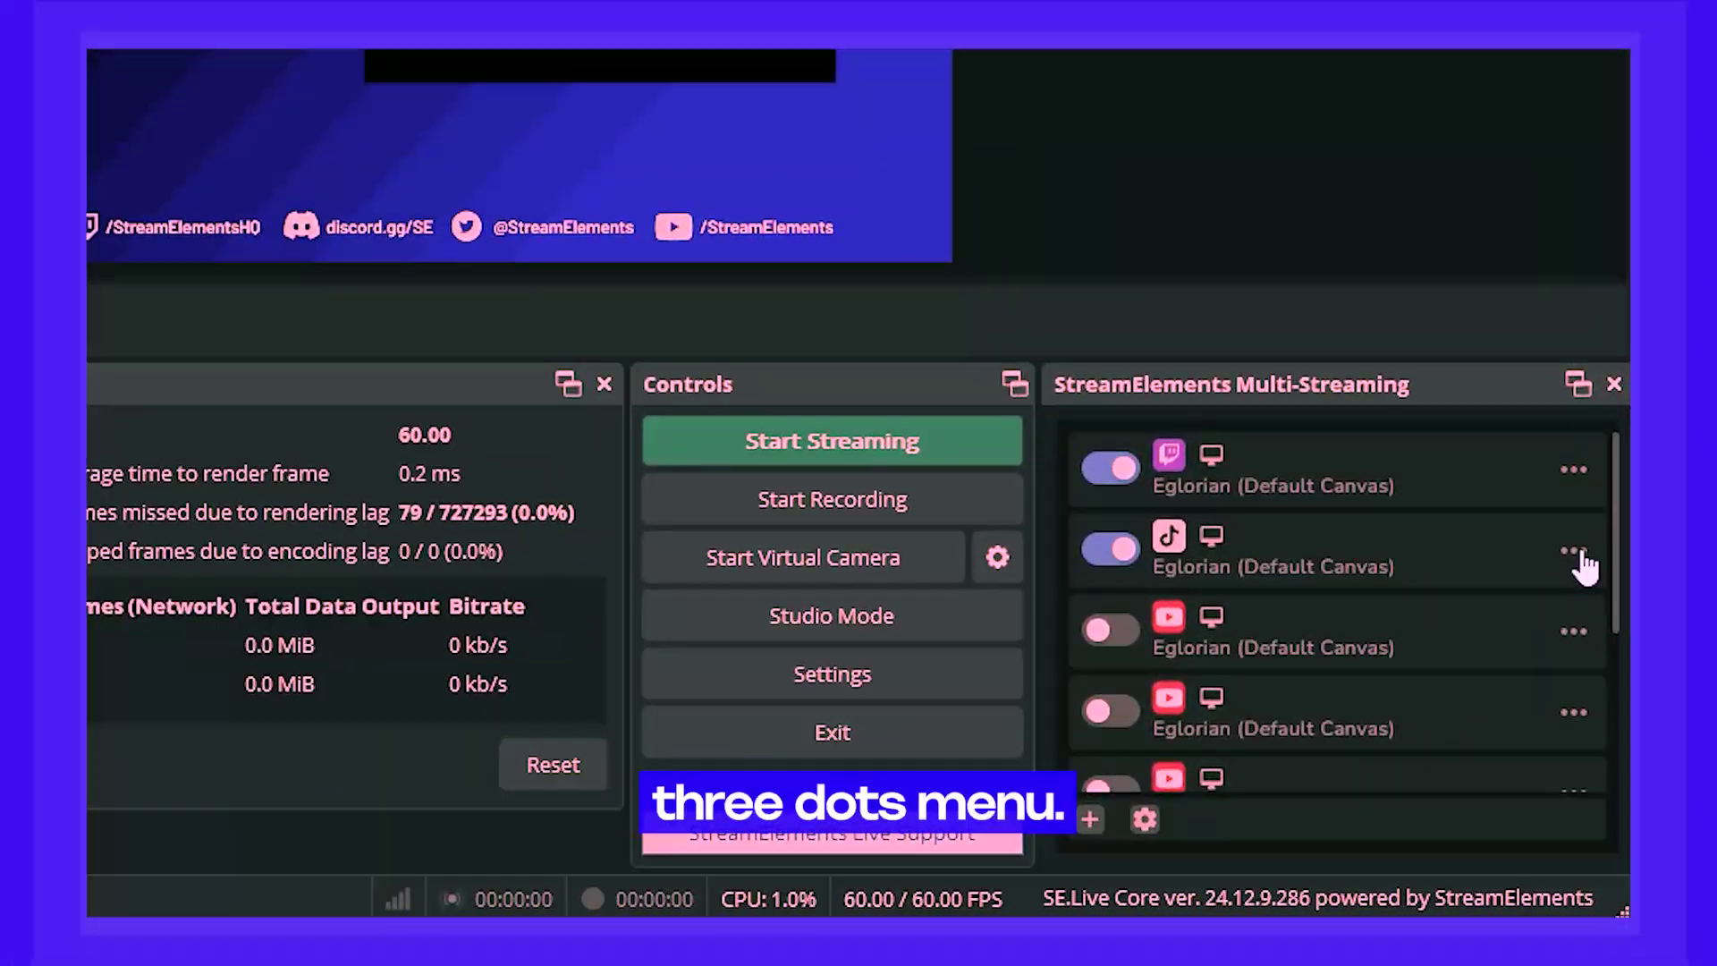
From the TikTok output's menu, create a canvas named TikTok at 1080x1920.
click(1600, 730)
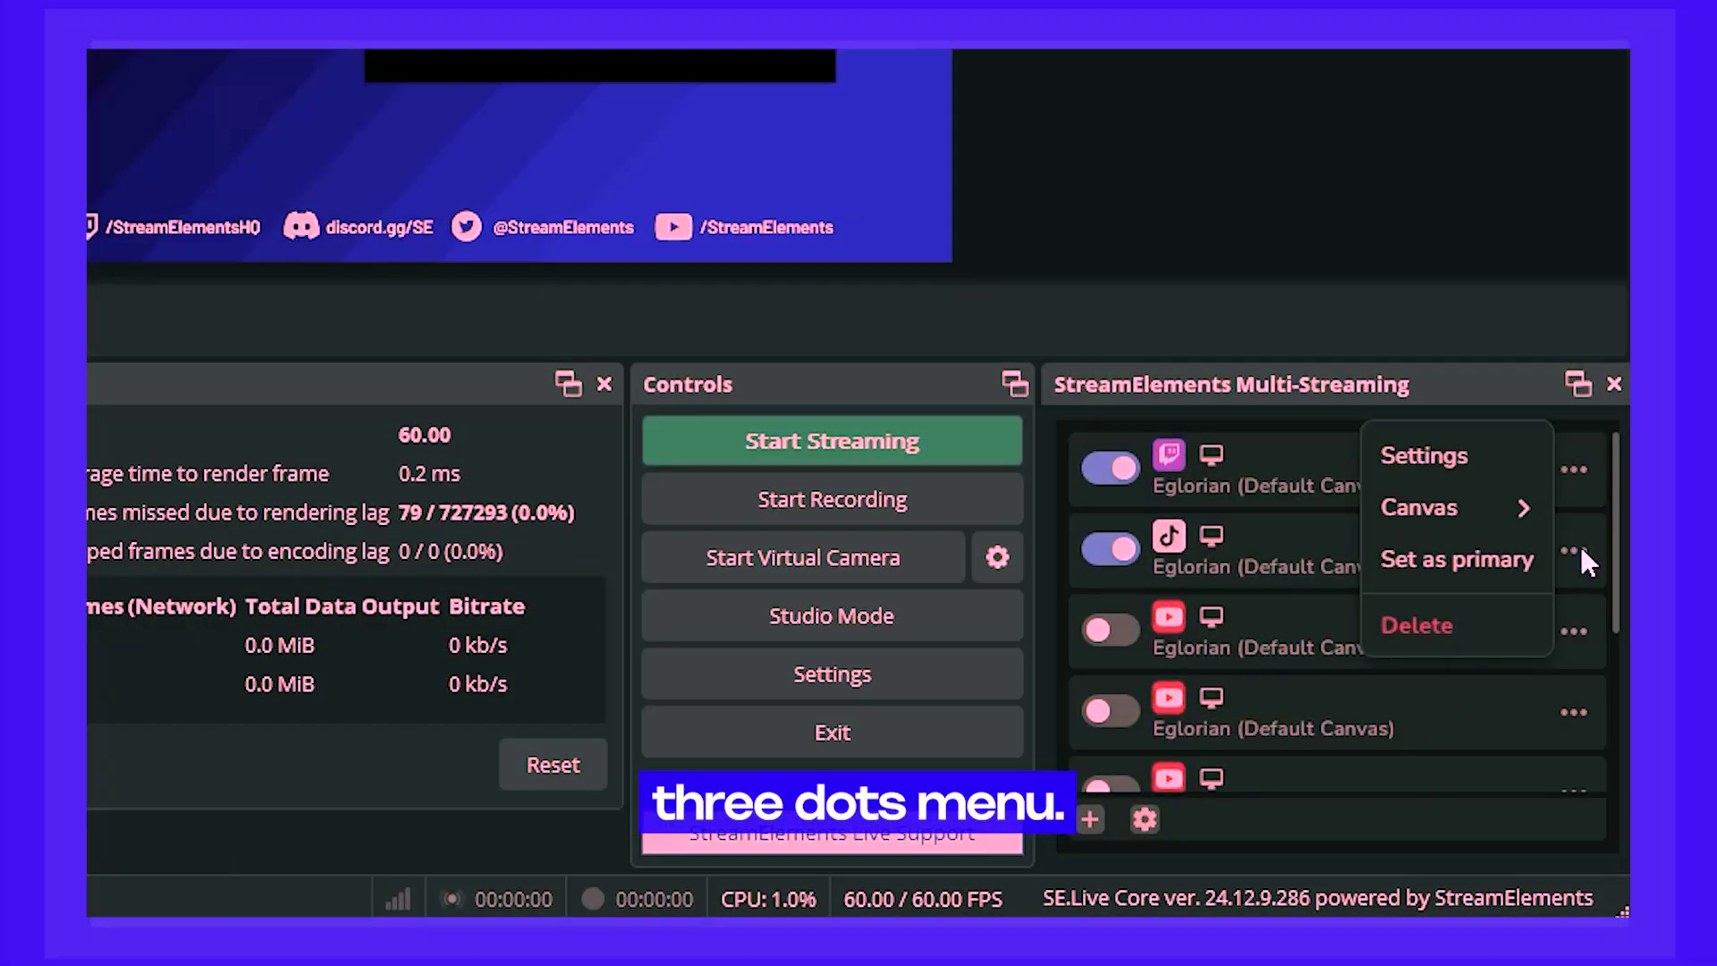
mouse_move(1467, 517)
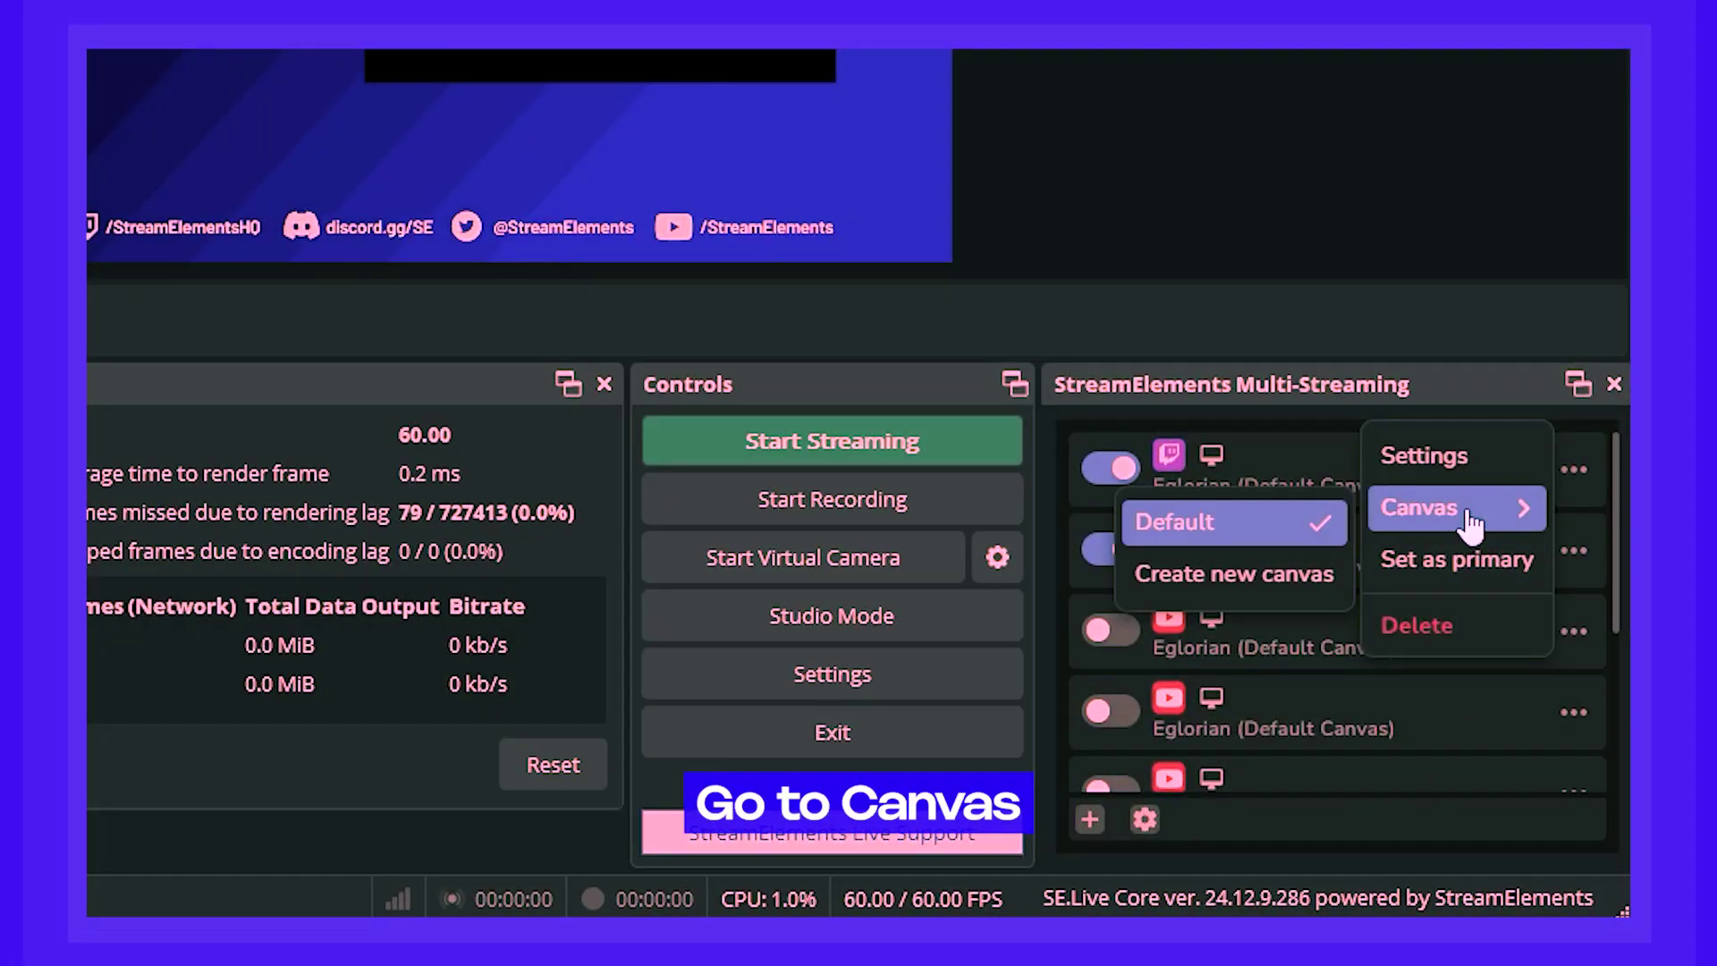
click(1290, 559)
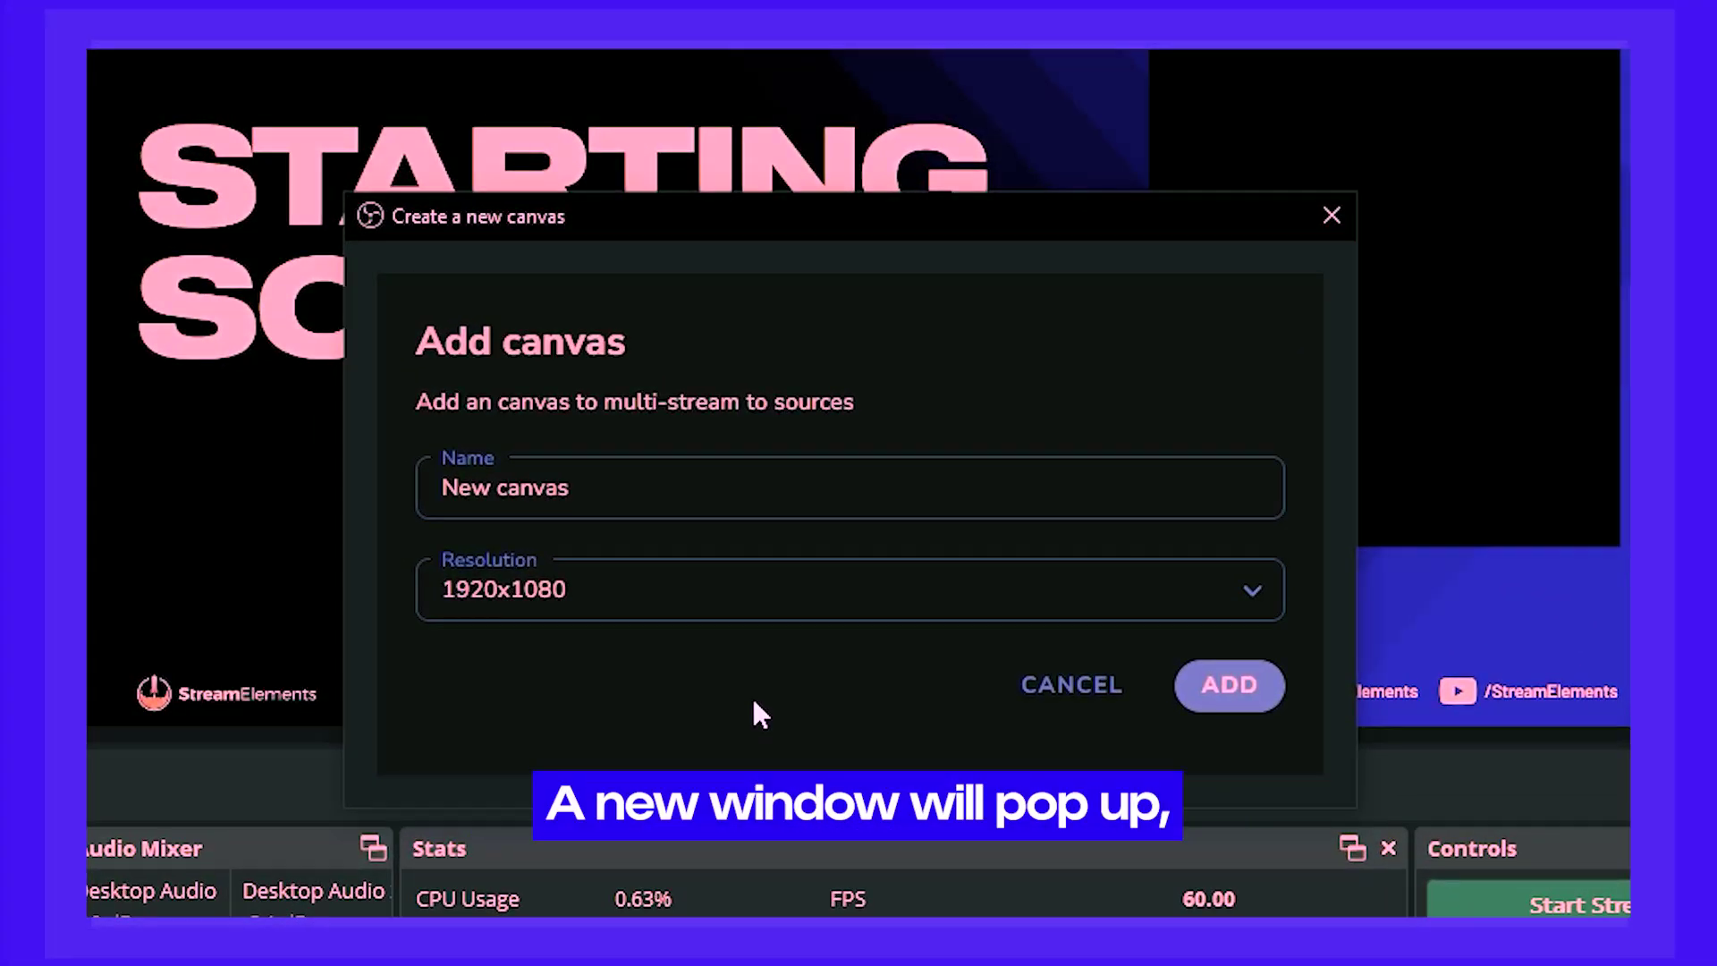
drag(561, 487, 394, 489)
text(TikTok)
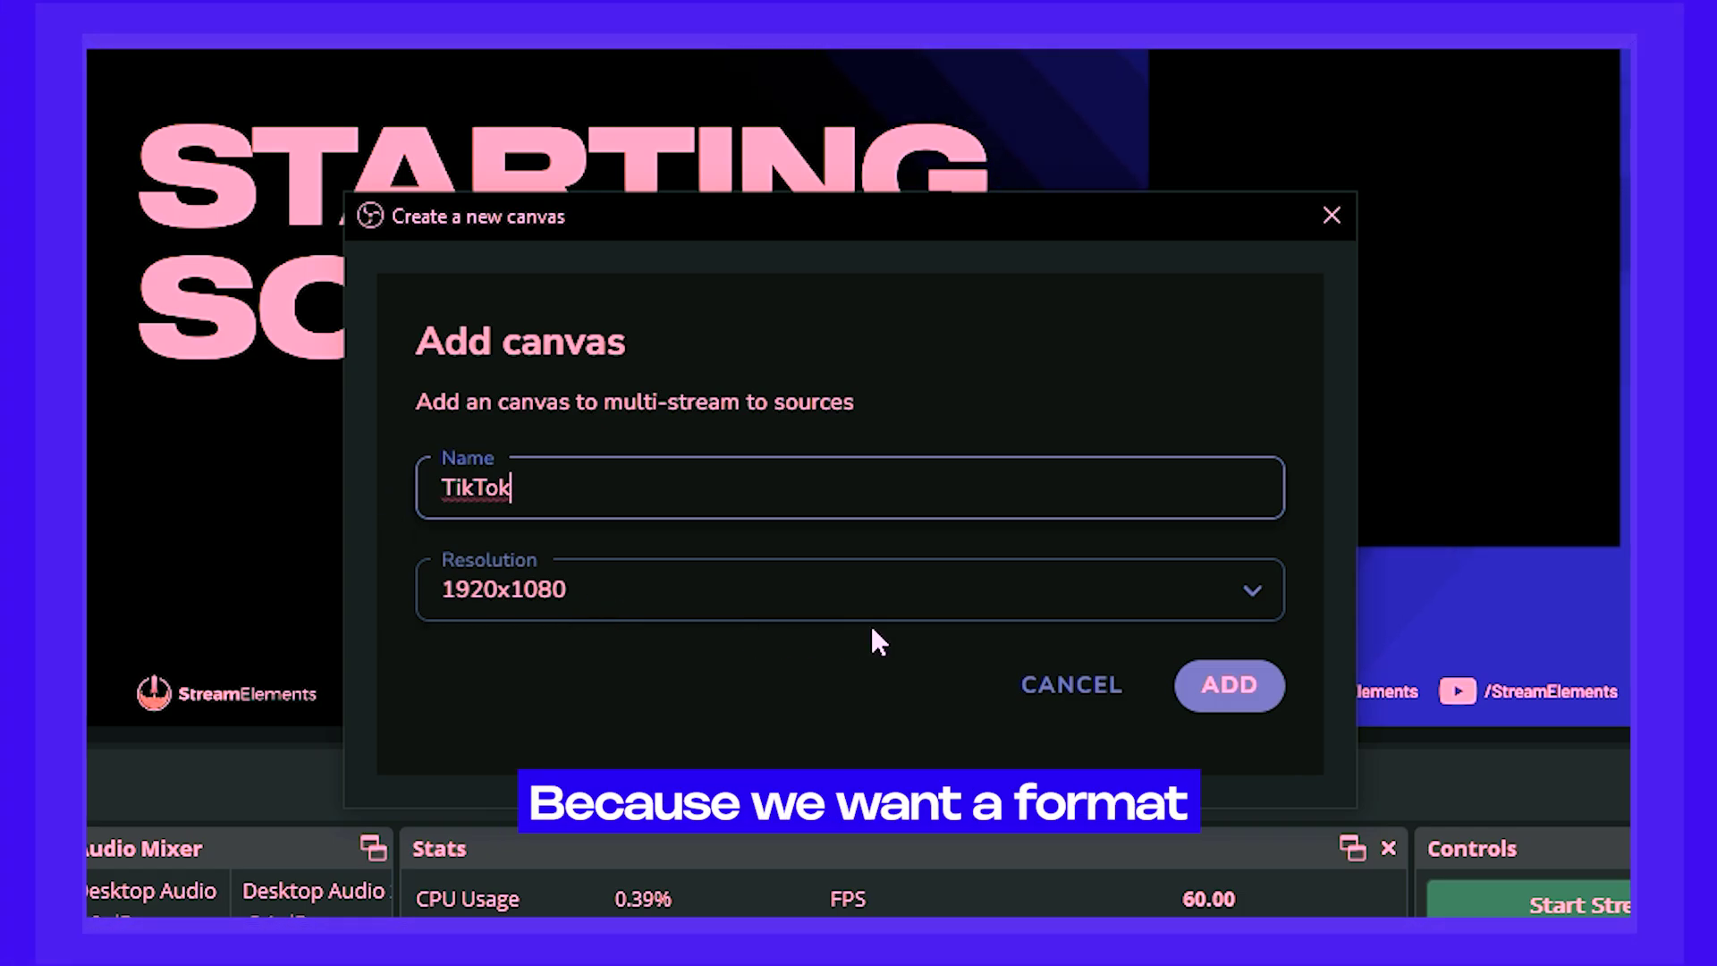
click(1243, 586)
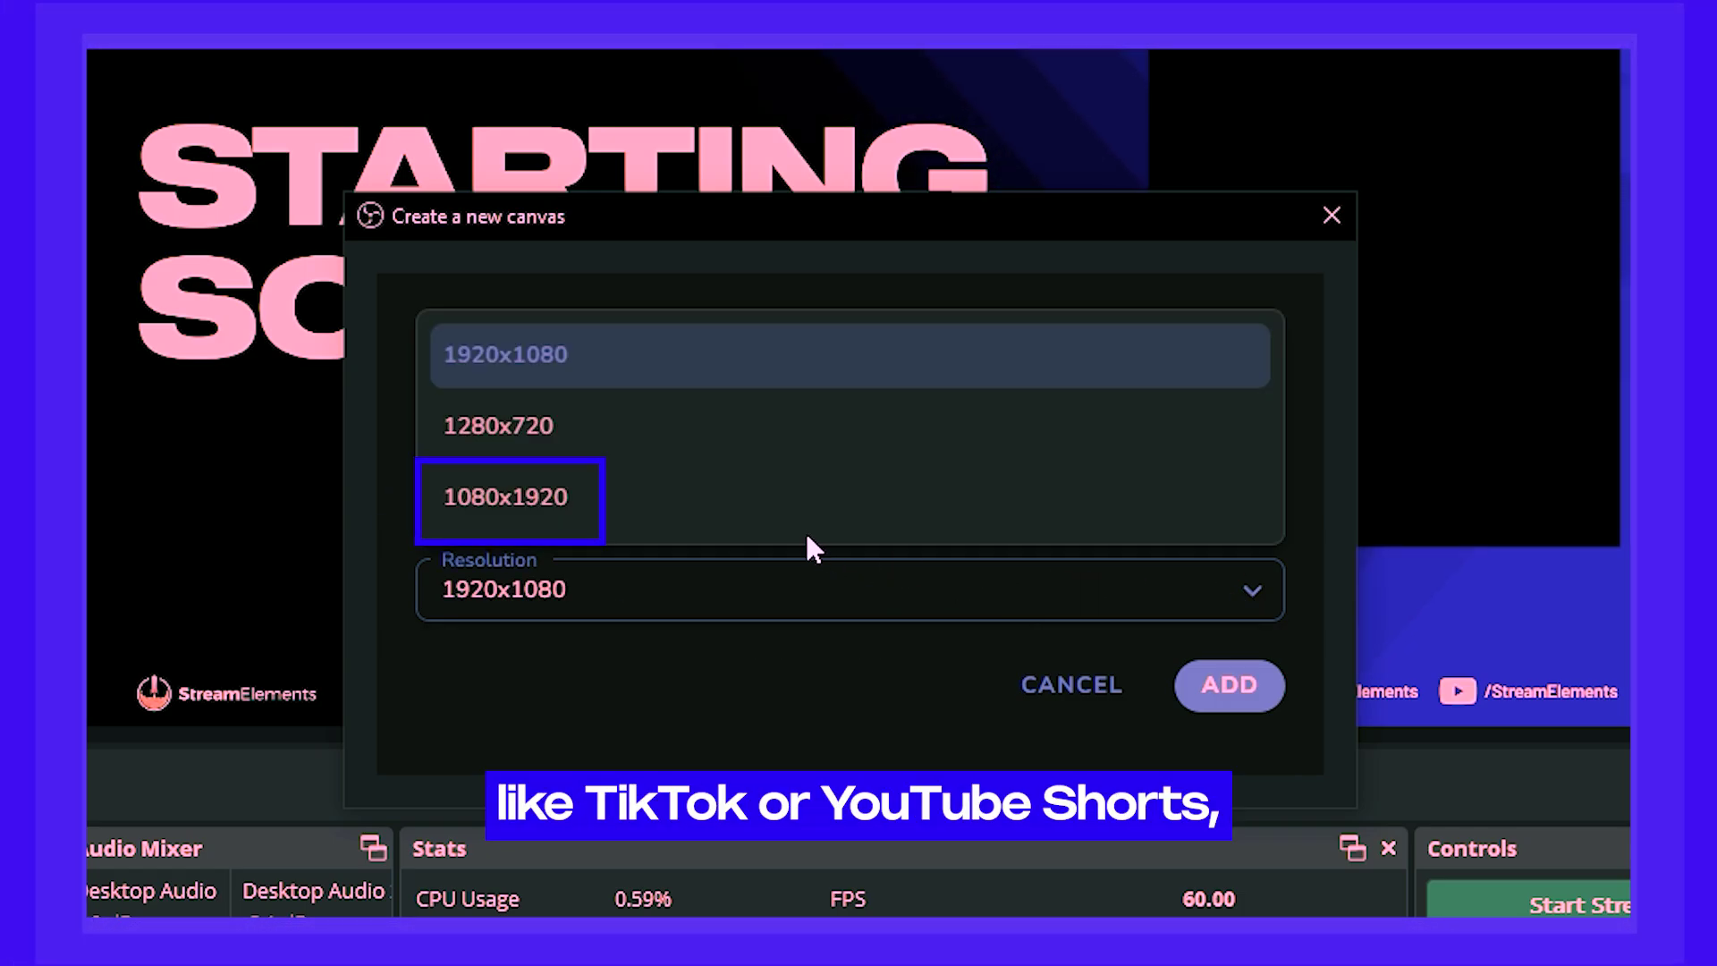
click(785, 506)
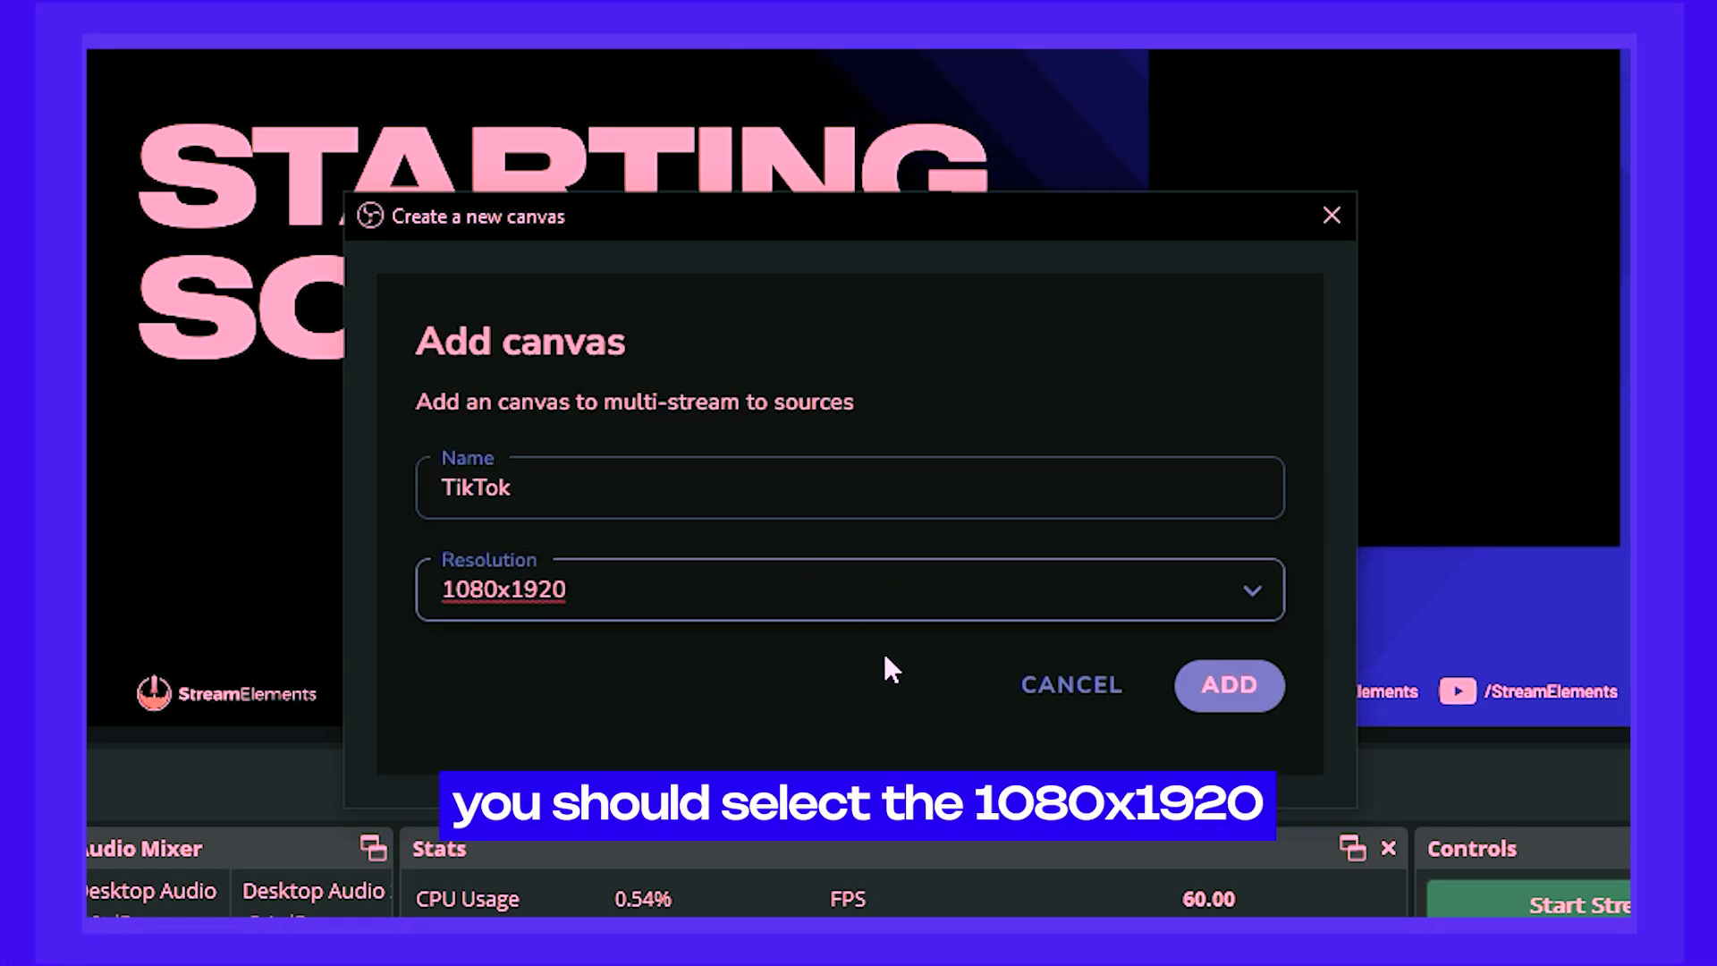
Create the vertical TikTok canvas and dock its preview at the upper right of the main window.
click(1230, 686)
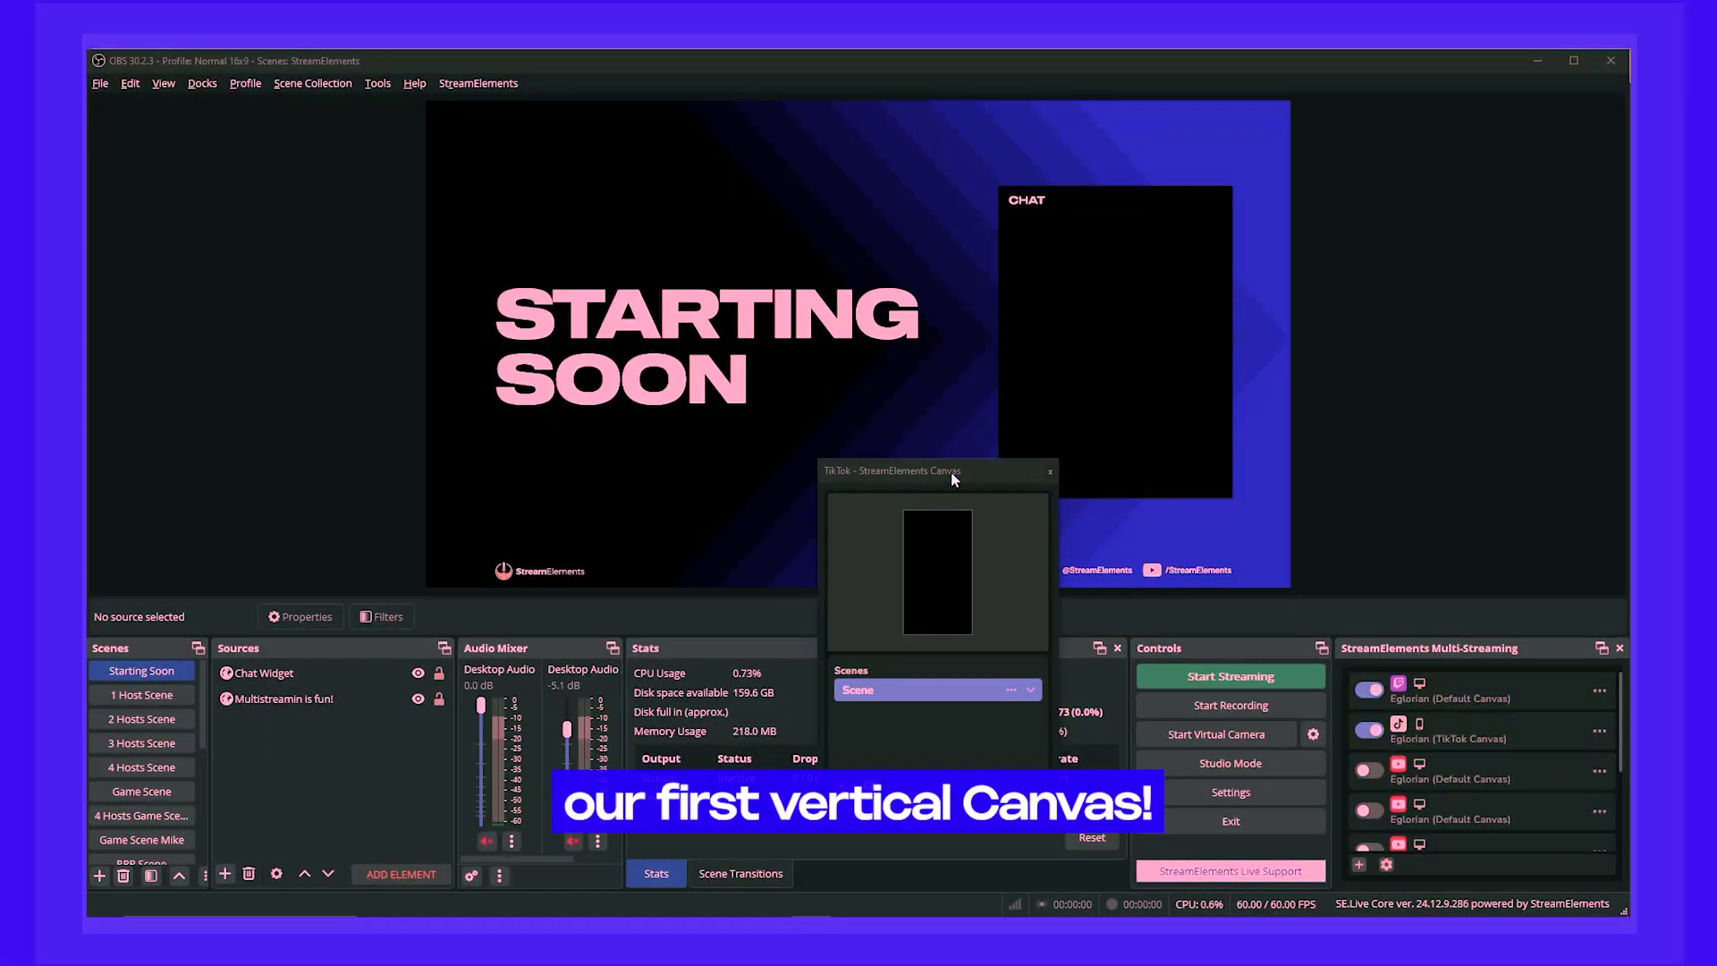
drag(953, 472, 1552, 281)
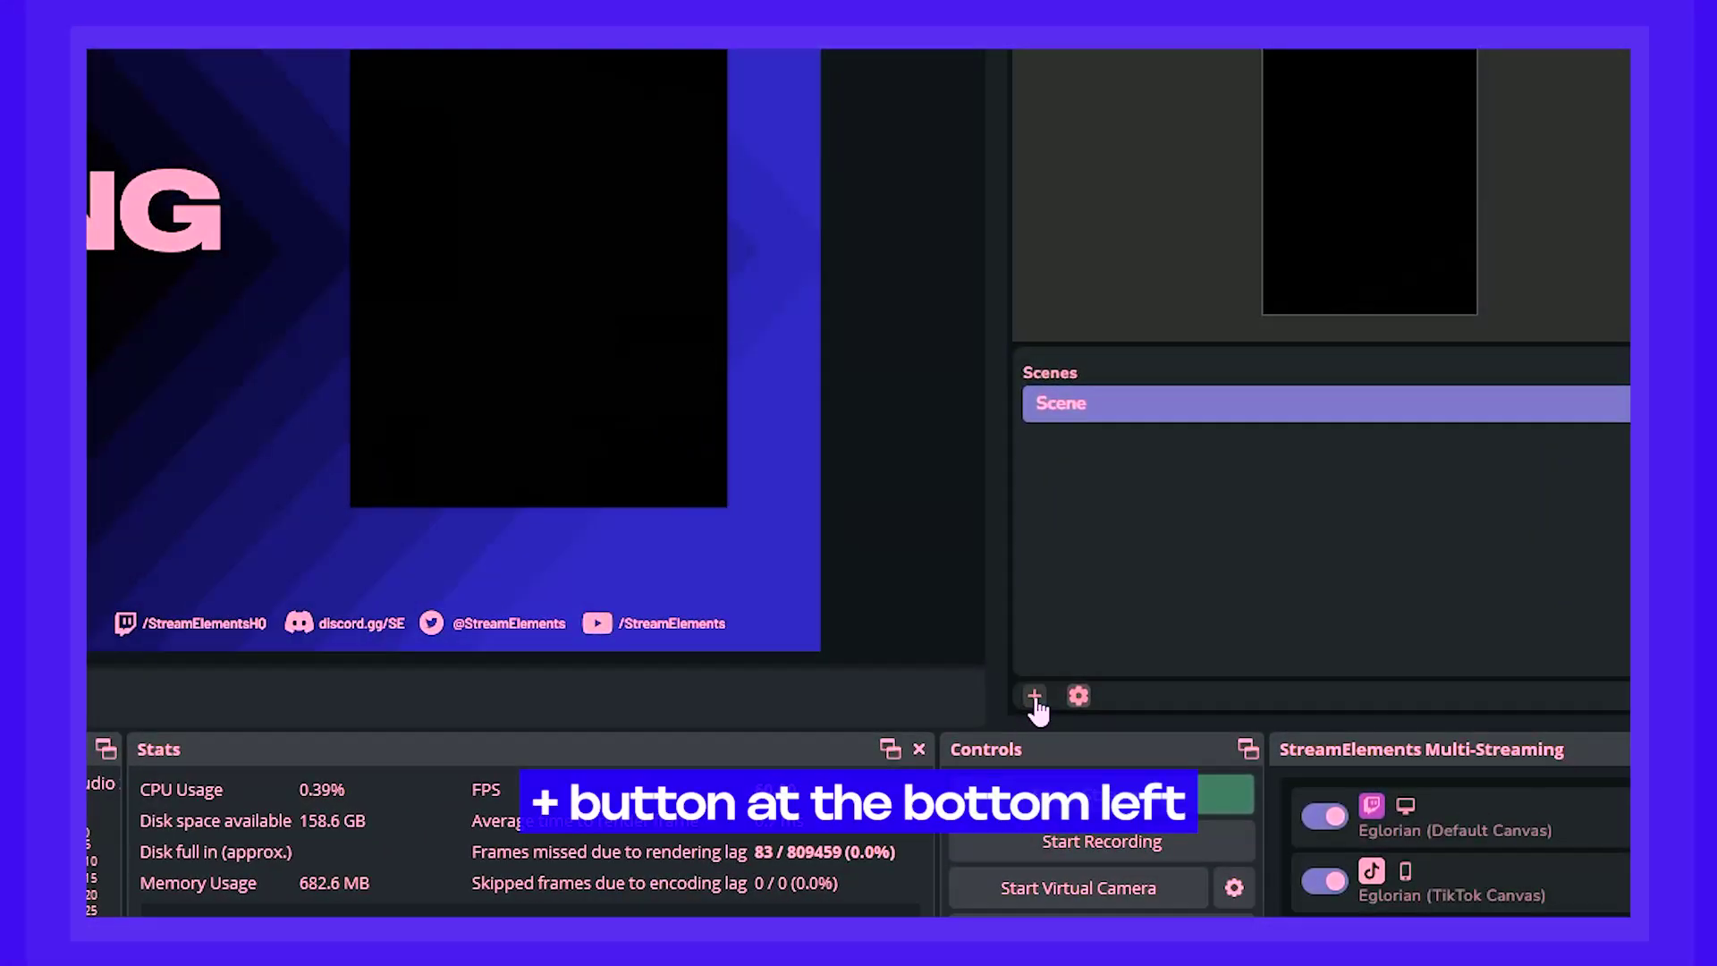
Add a new scene named 'Just Chatting' below Scene in the TikTok canvas's Scenes list.
click(1035, 696)
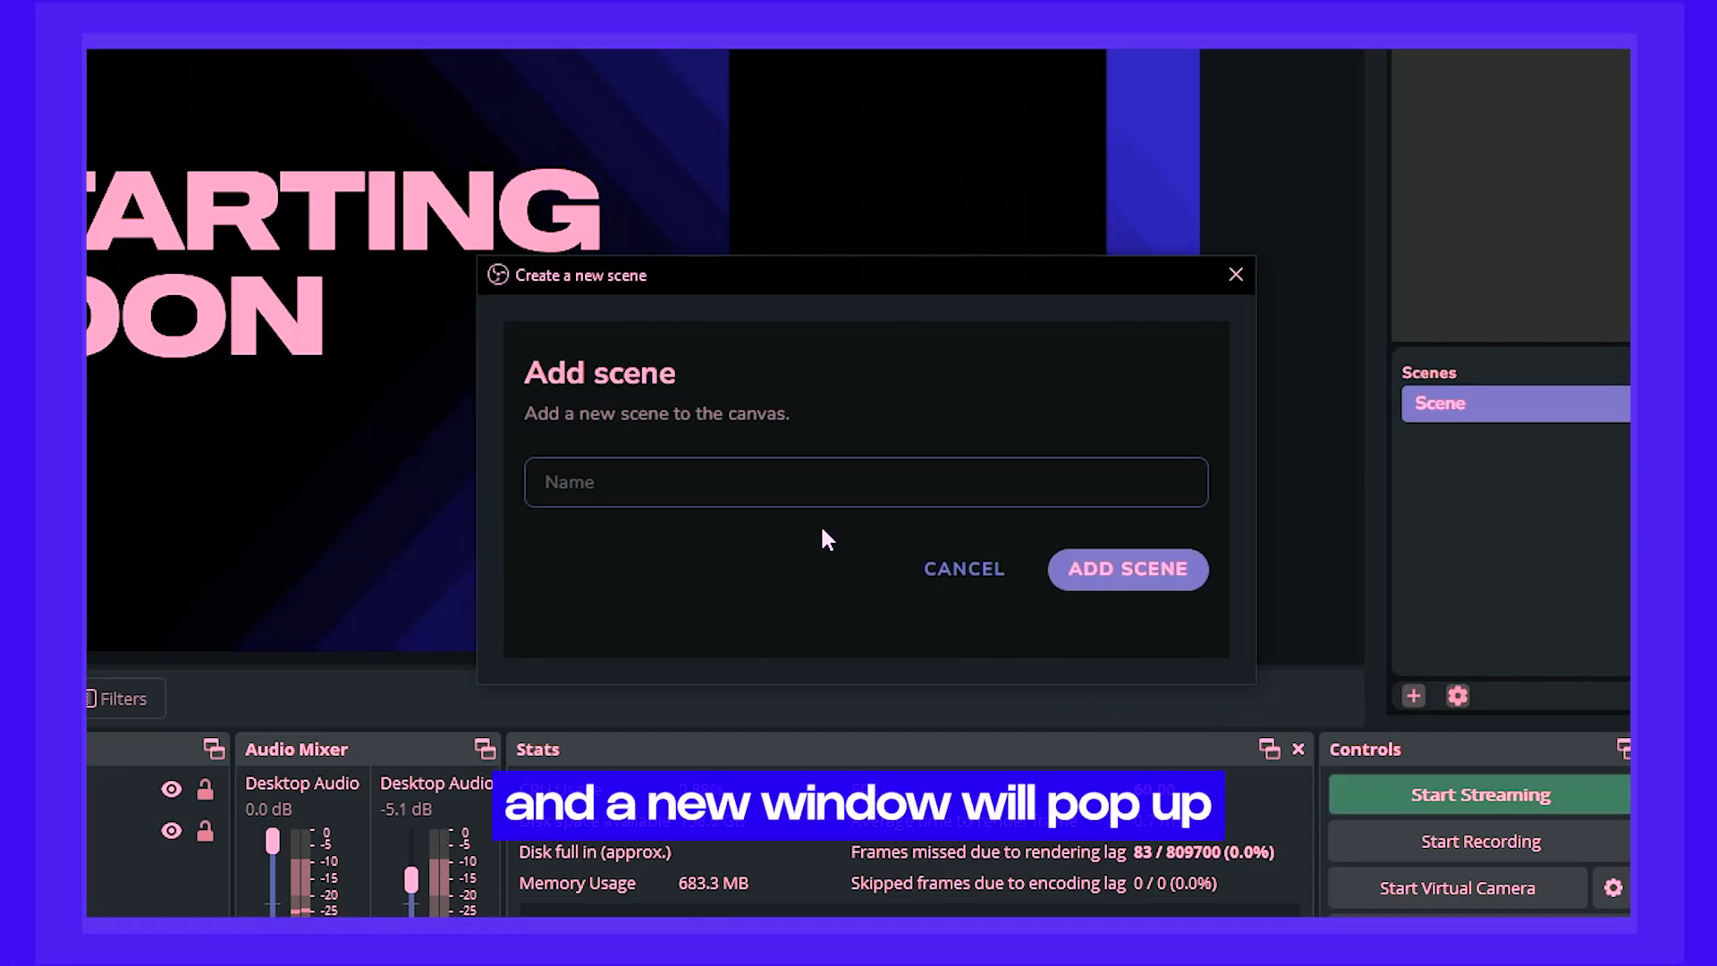
click(796, 495)
text(Just Chatting)
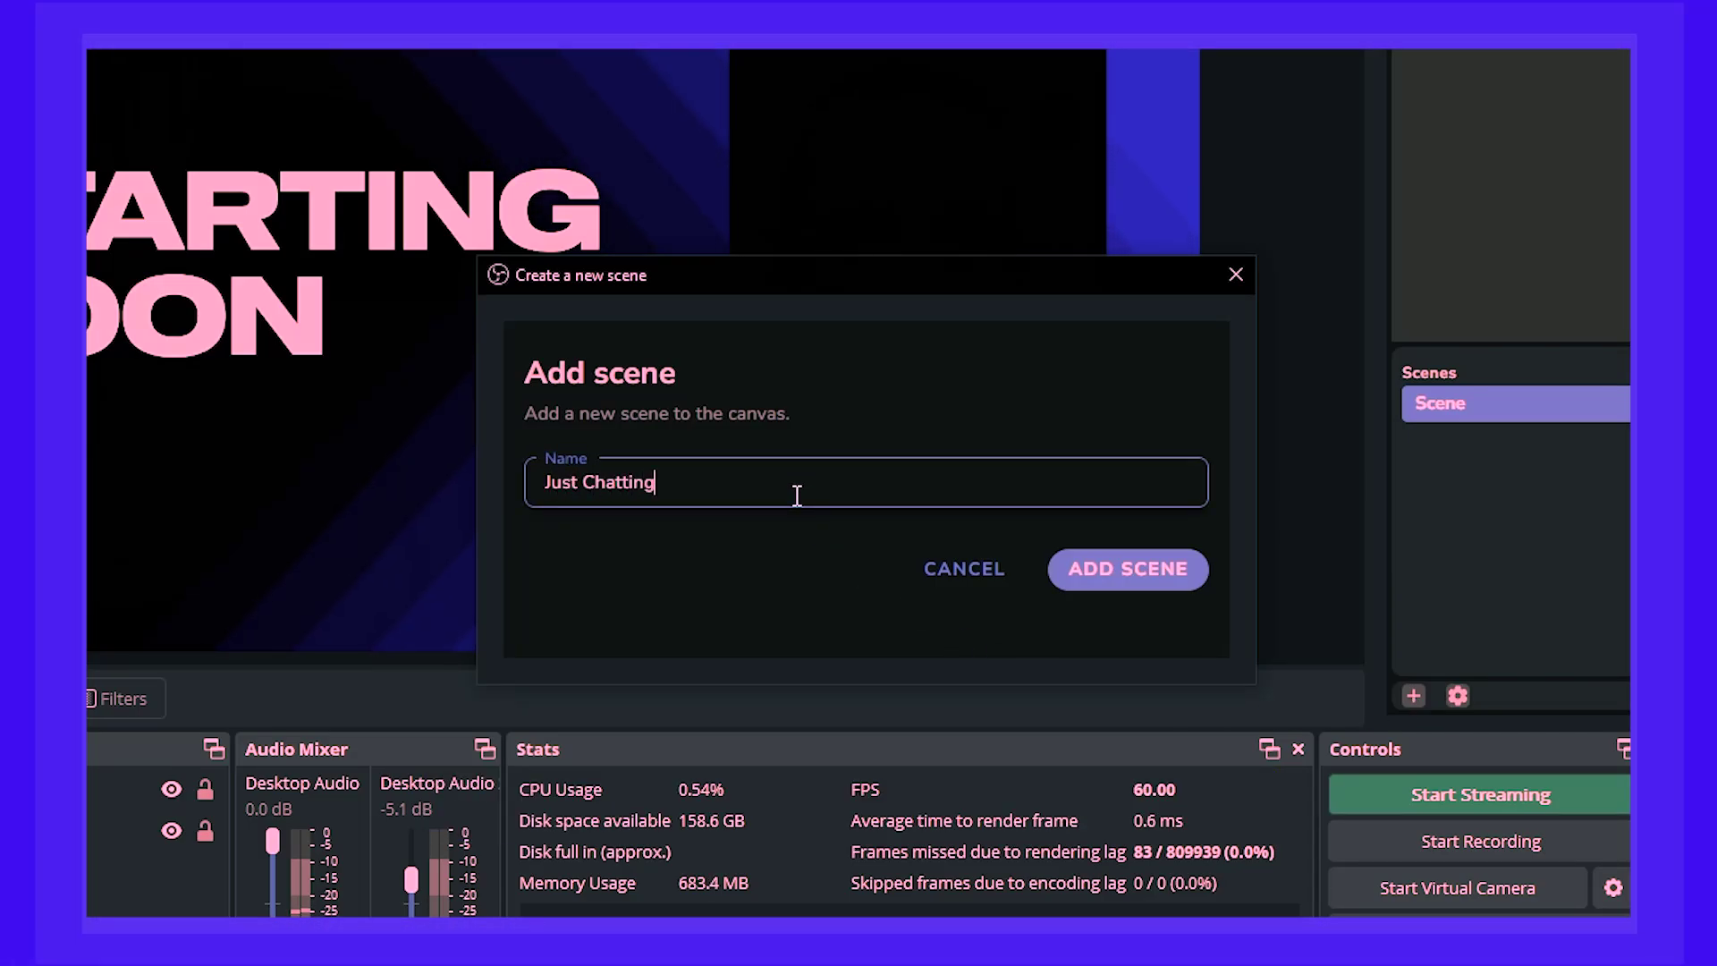
click(1132, 570)
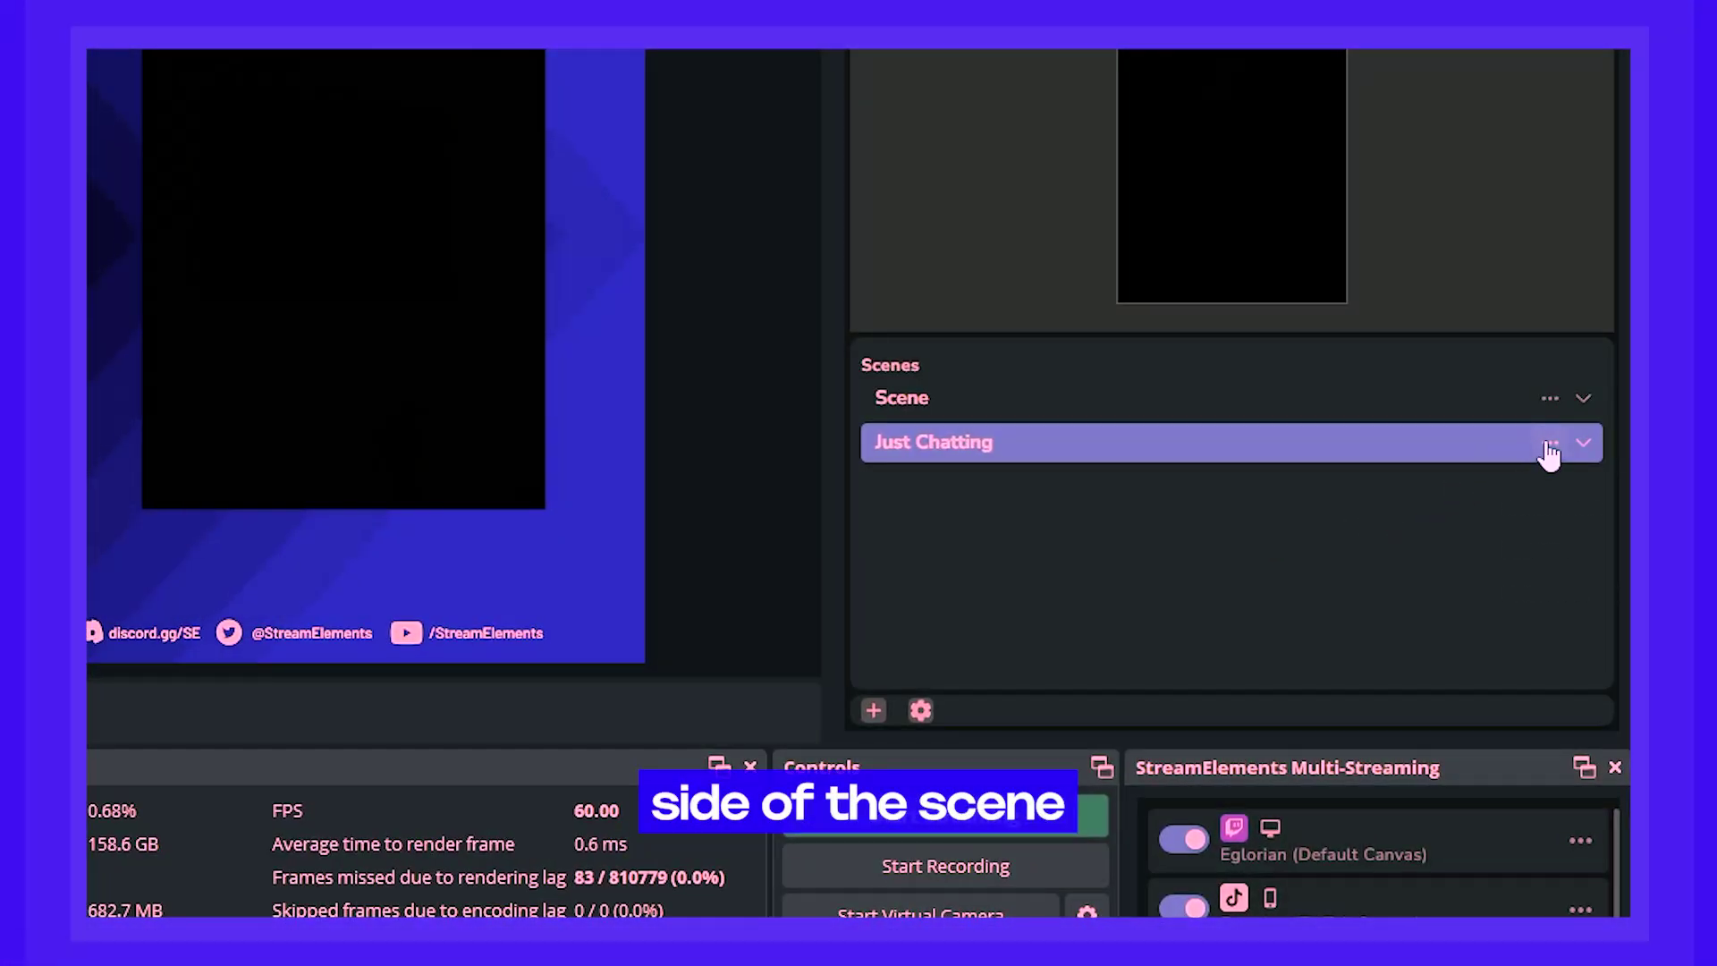
Add the existing camera video capture source to the Just Chatting scene.
click(1549, 447)
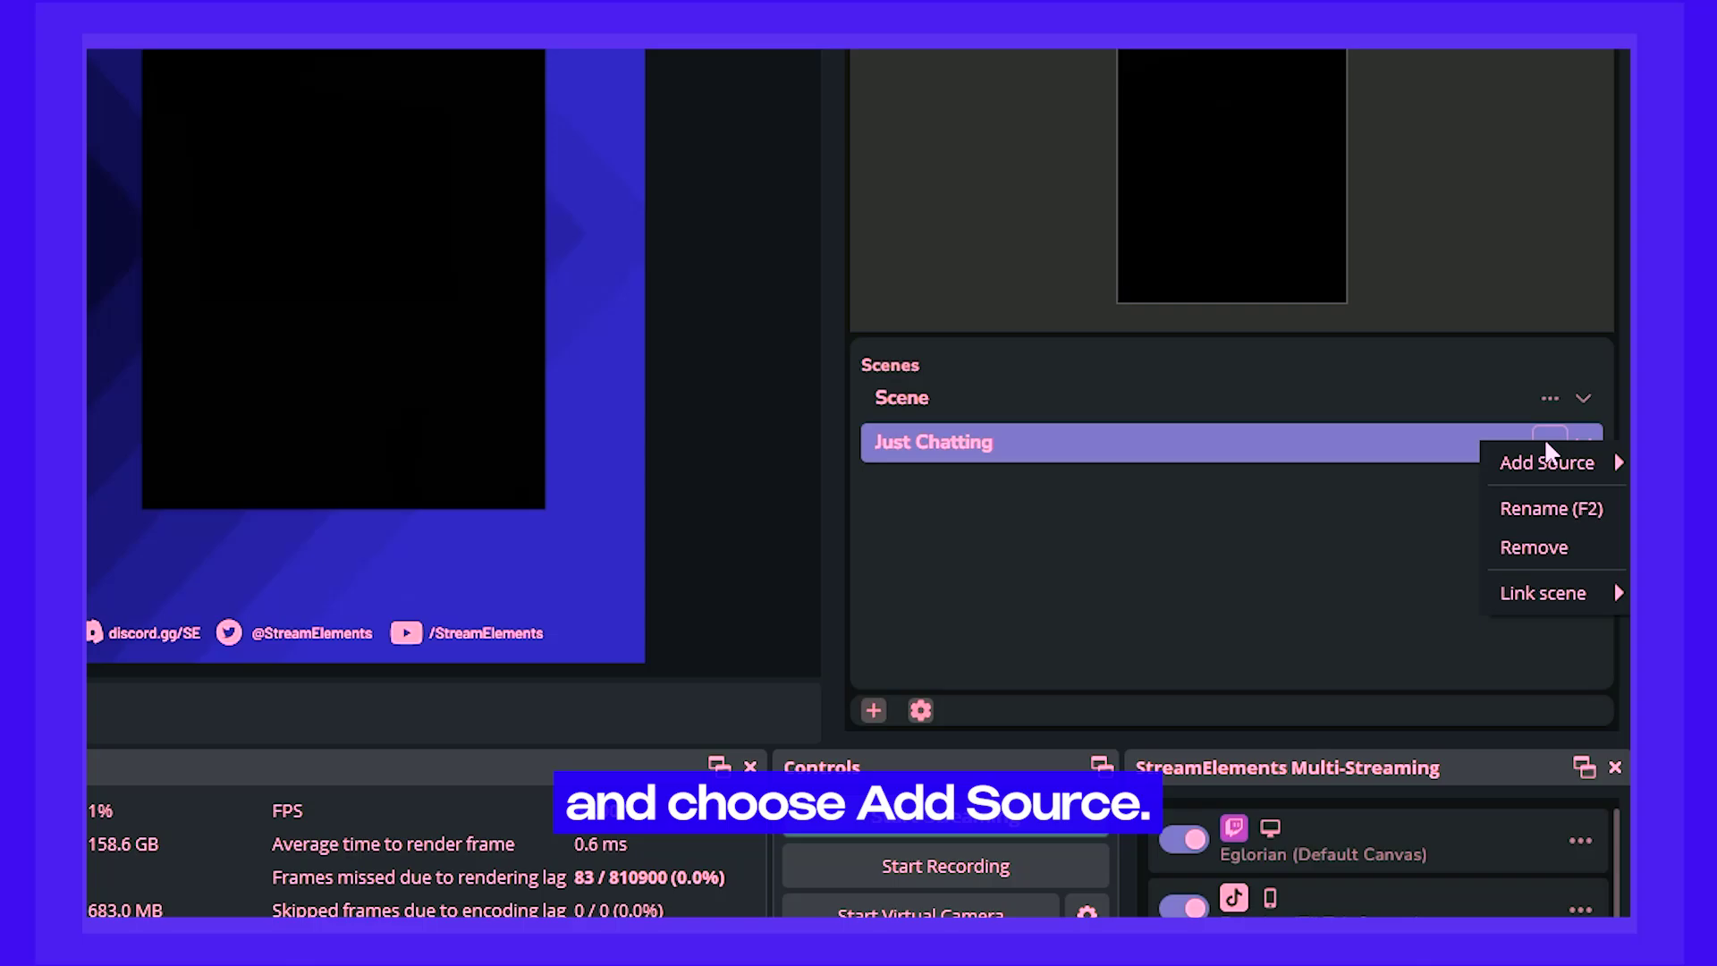
mouse_move(1590, 463)
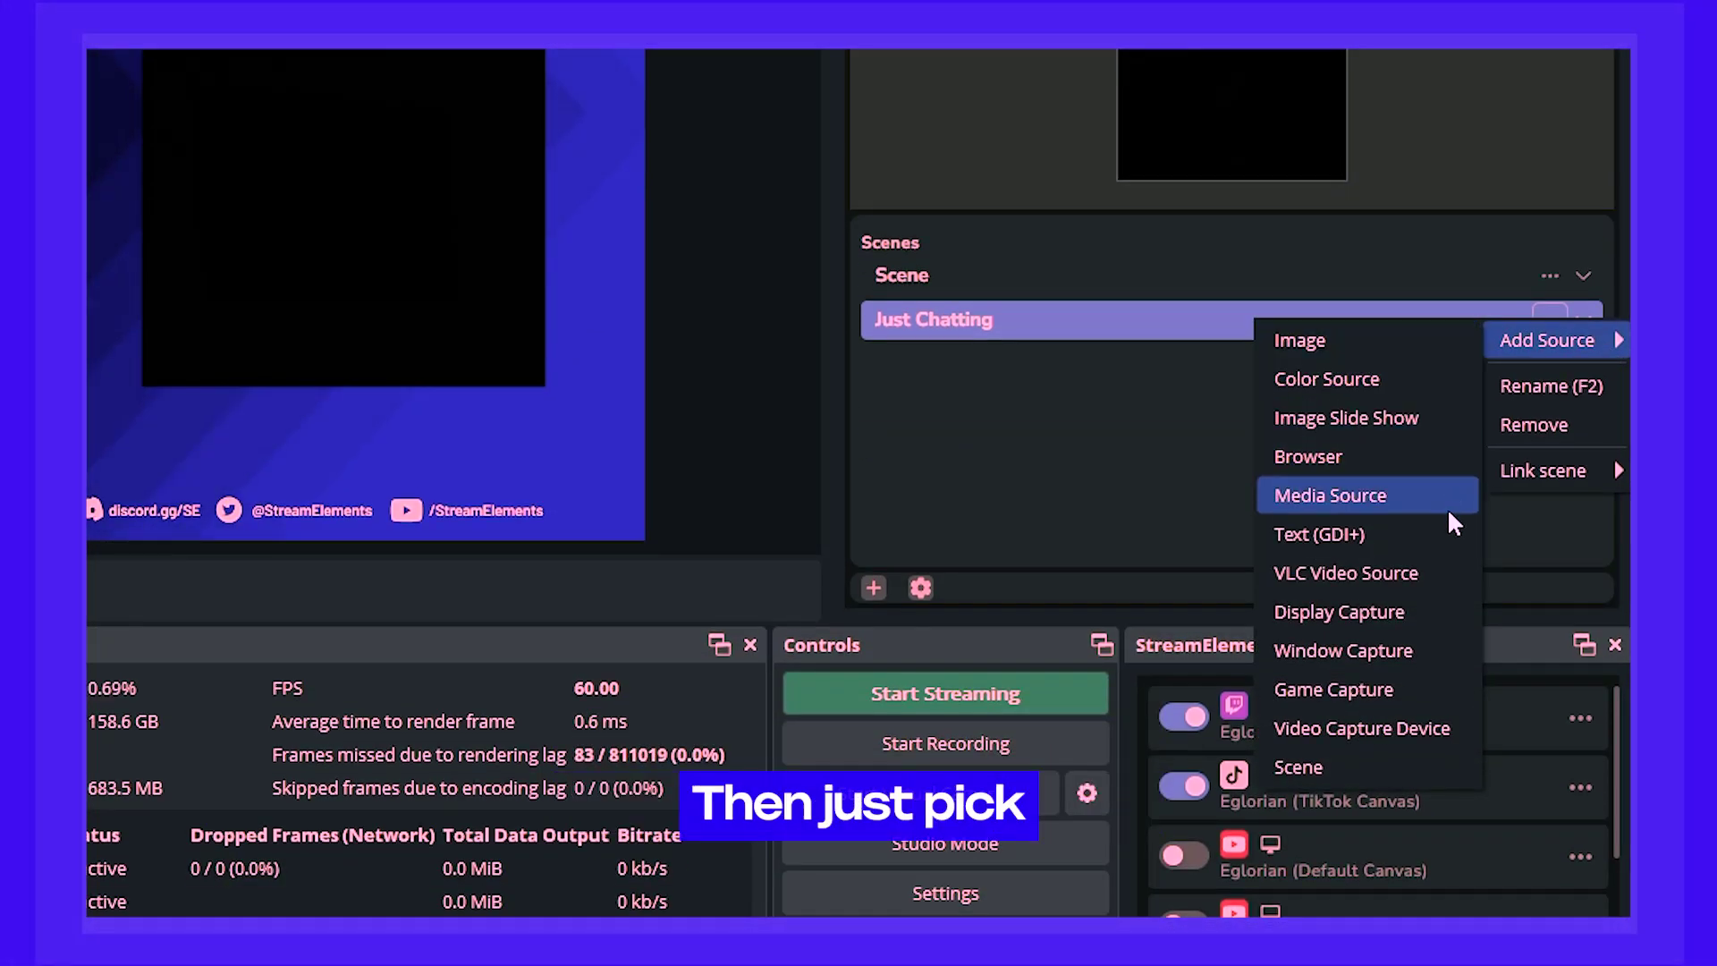
click(1451, 728)
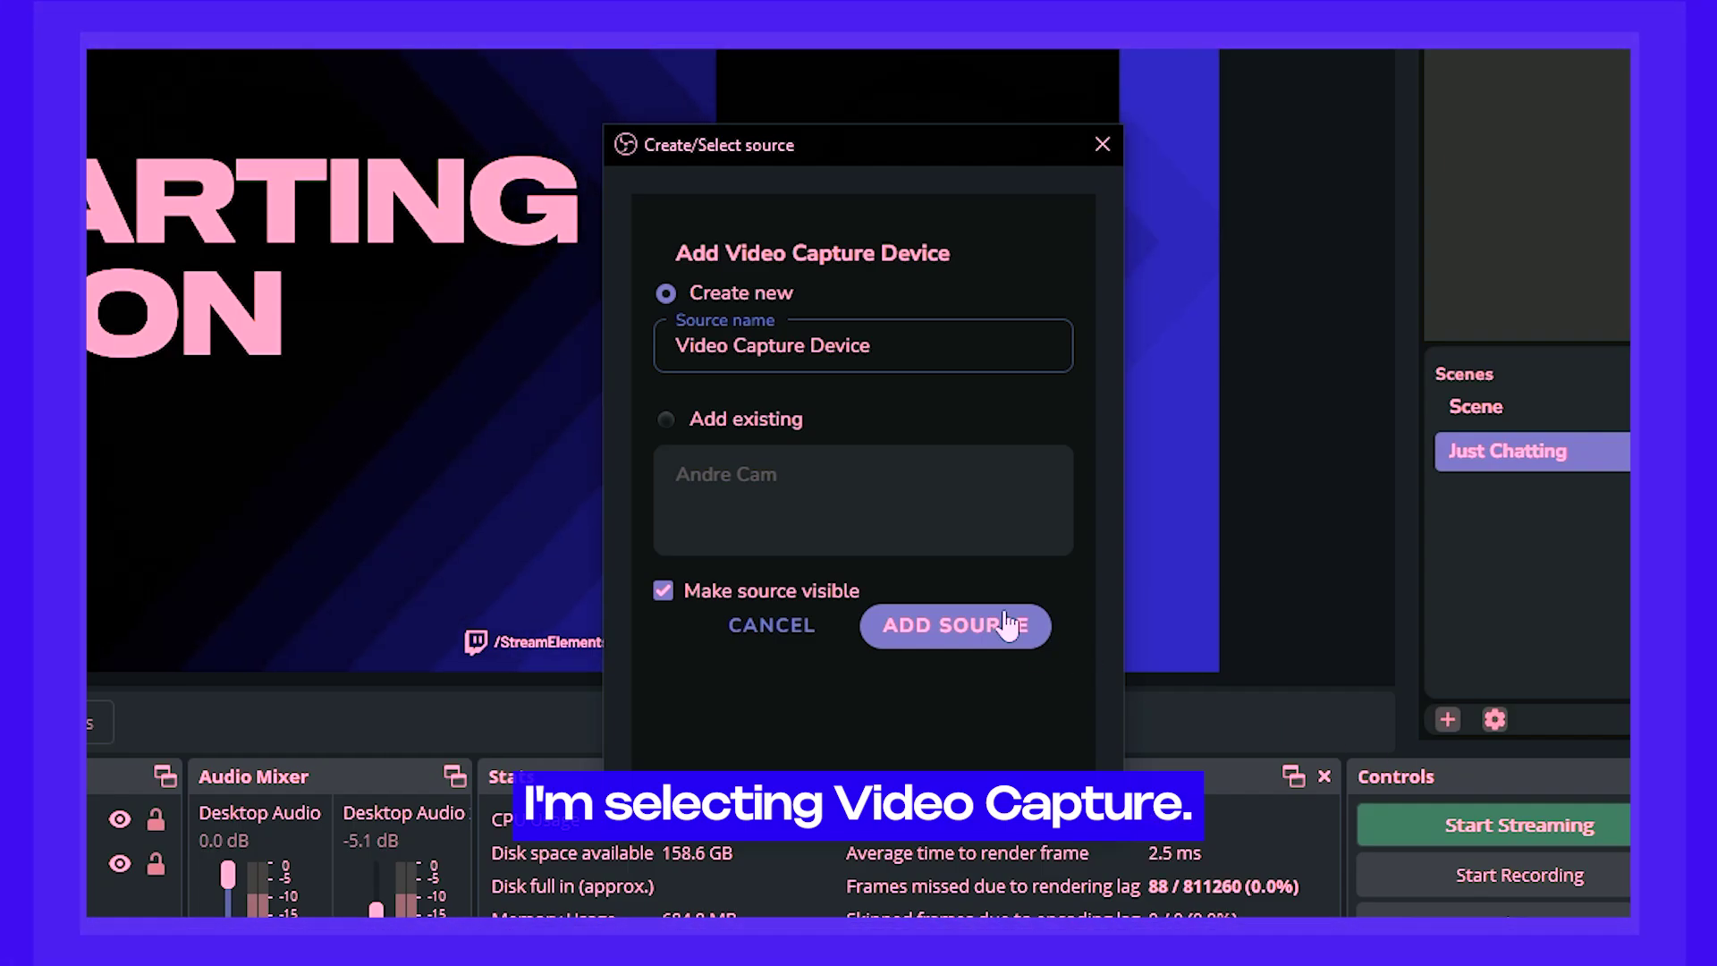
click(794, 417)
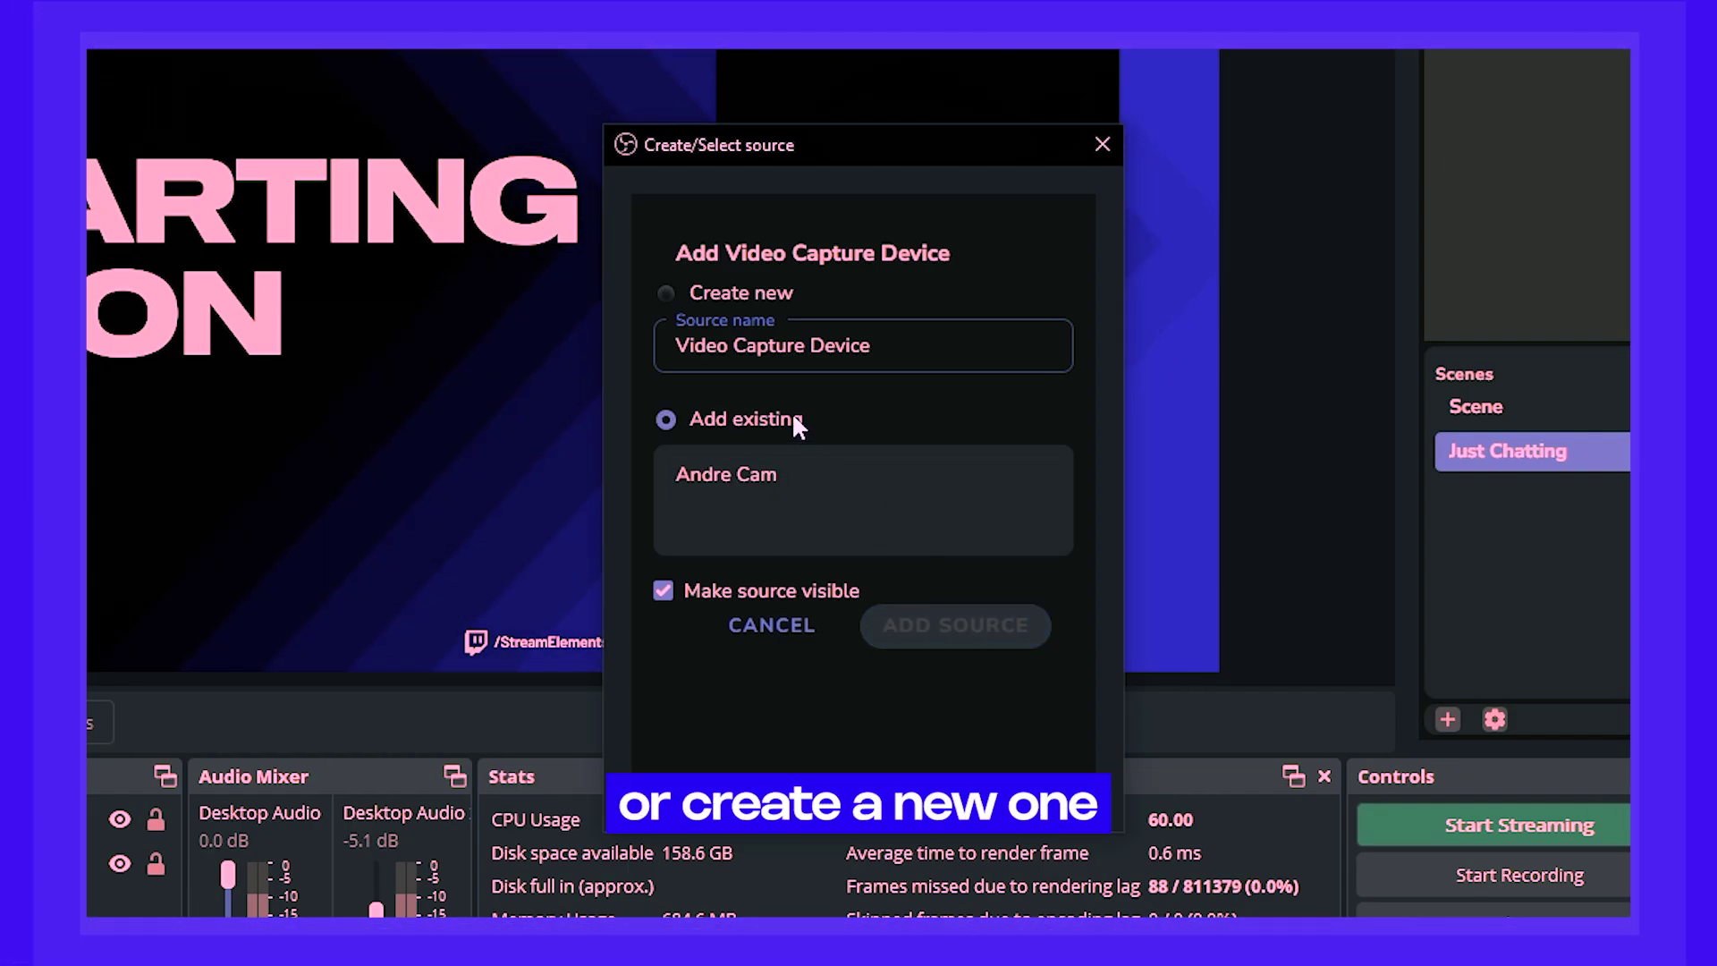
click(784, 474)
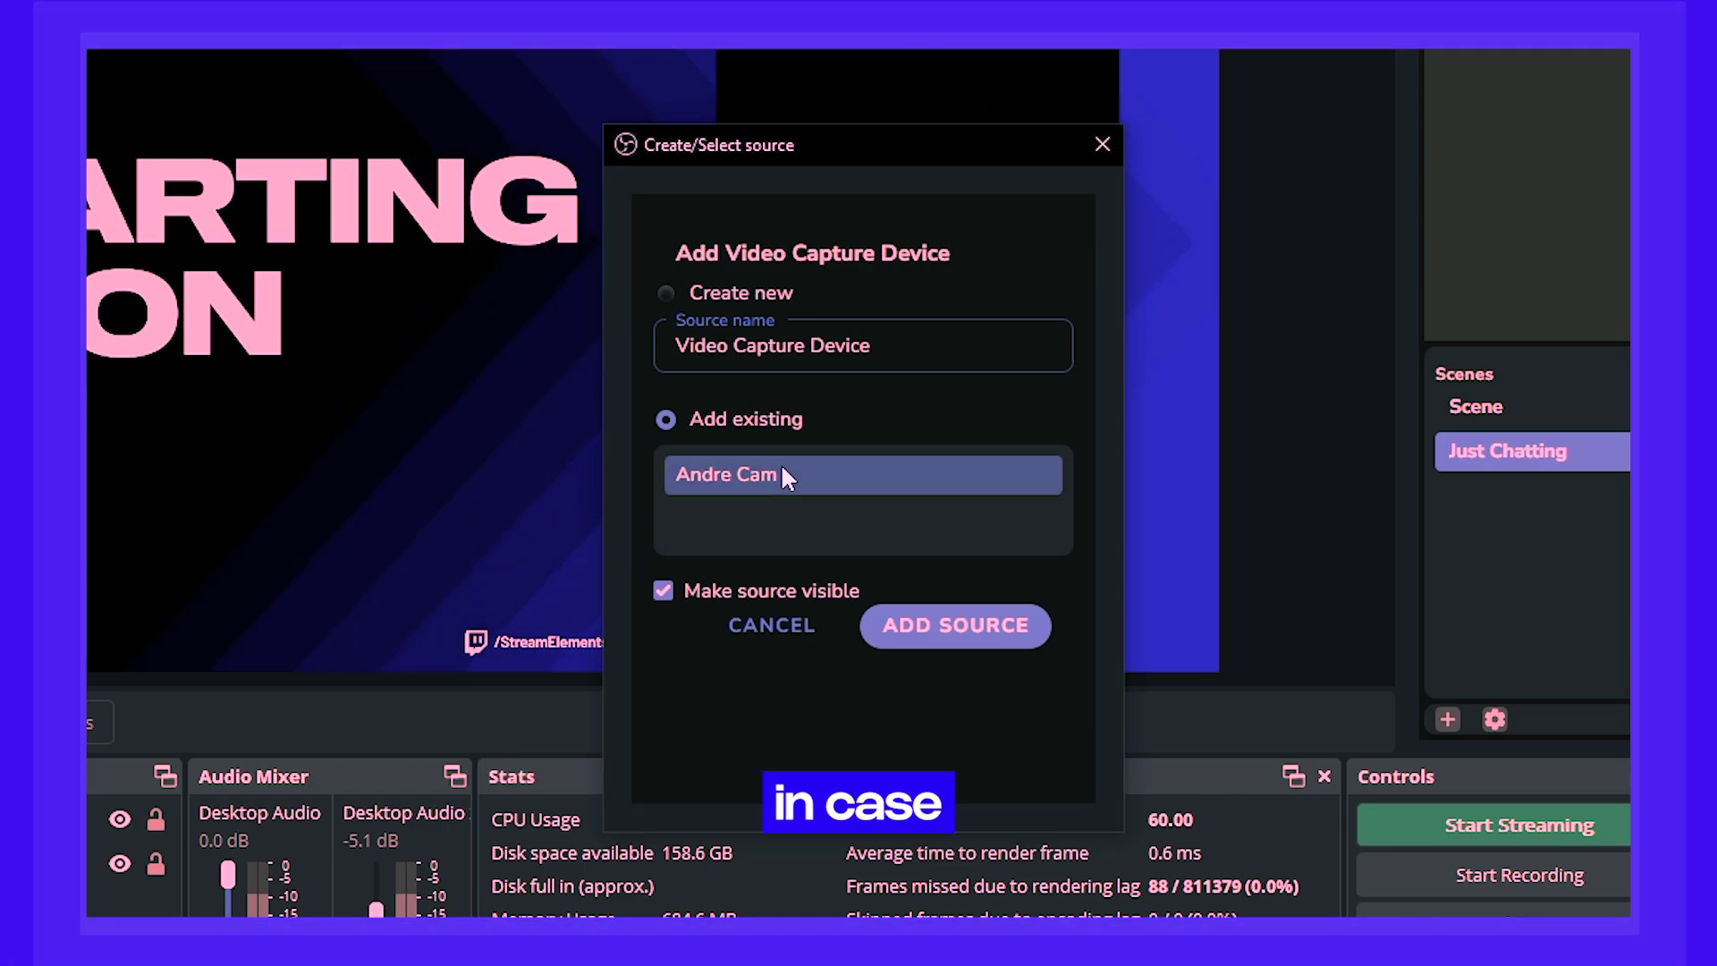
click(999, 630)
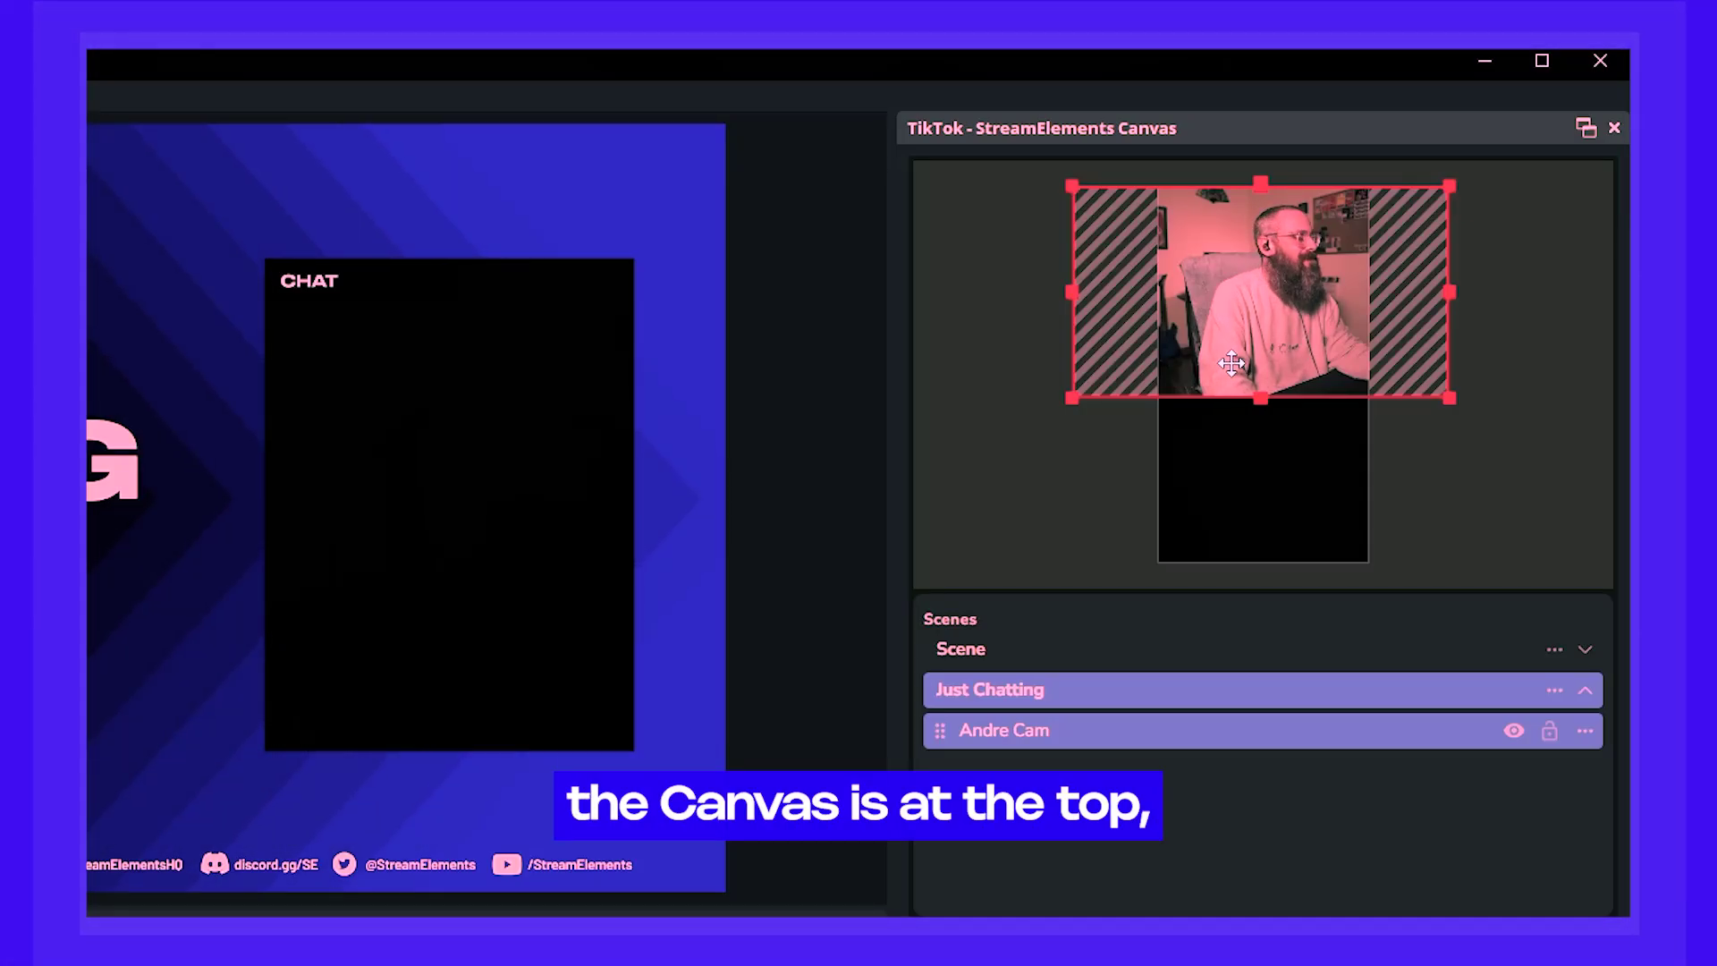
Resize and widen the camera feed to span the top of the vertical TikTok canvas.
mouse_move(1261, 396)
mouse_down()
mouse_move(1276, 488)
mouse_move(1324, 474)
mouse_move(1253, 393)
mouse_up()
drag(1070, 282, 1153, 309)
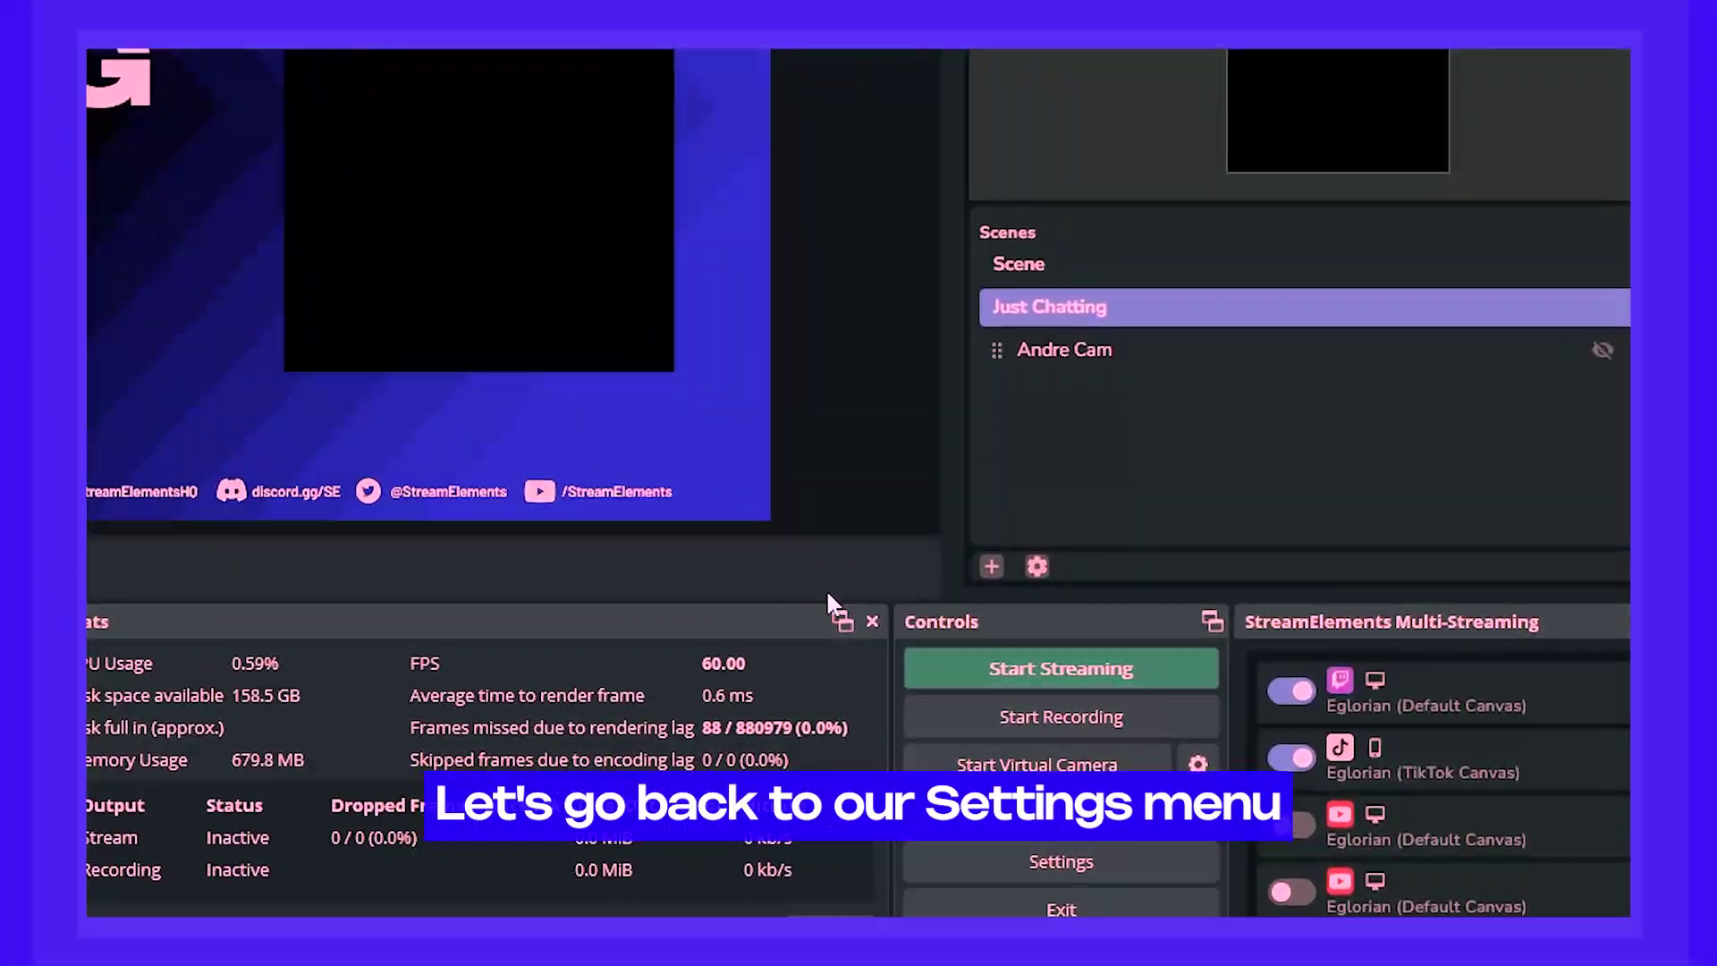
In the TikTok canvas settings, keep 1080x1920 and set encoding to AMD HW H.265 (HEVC).
click(1036, 566)
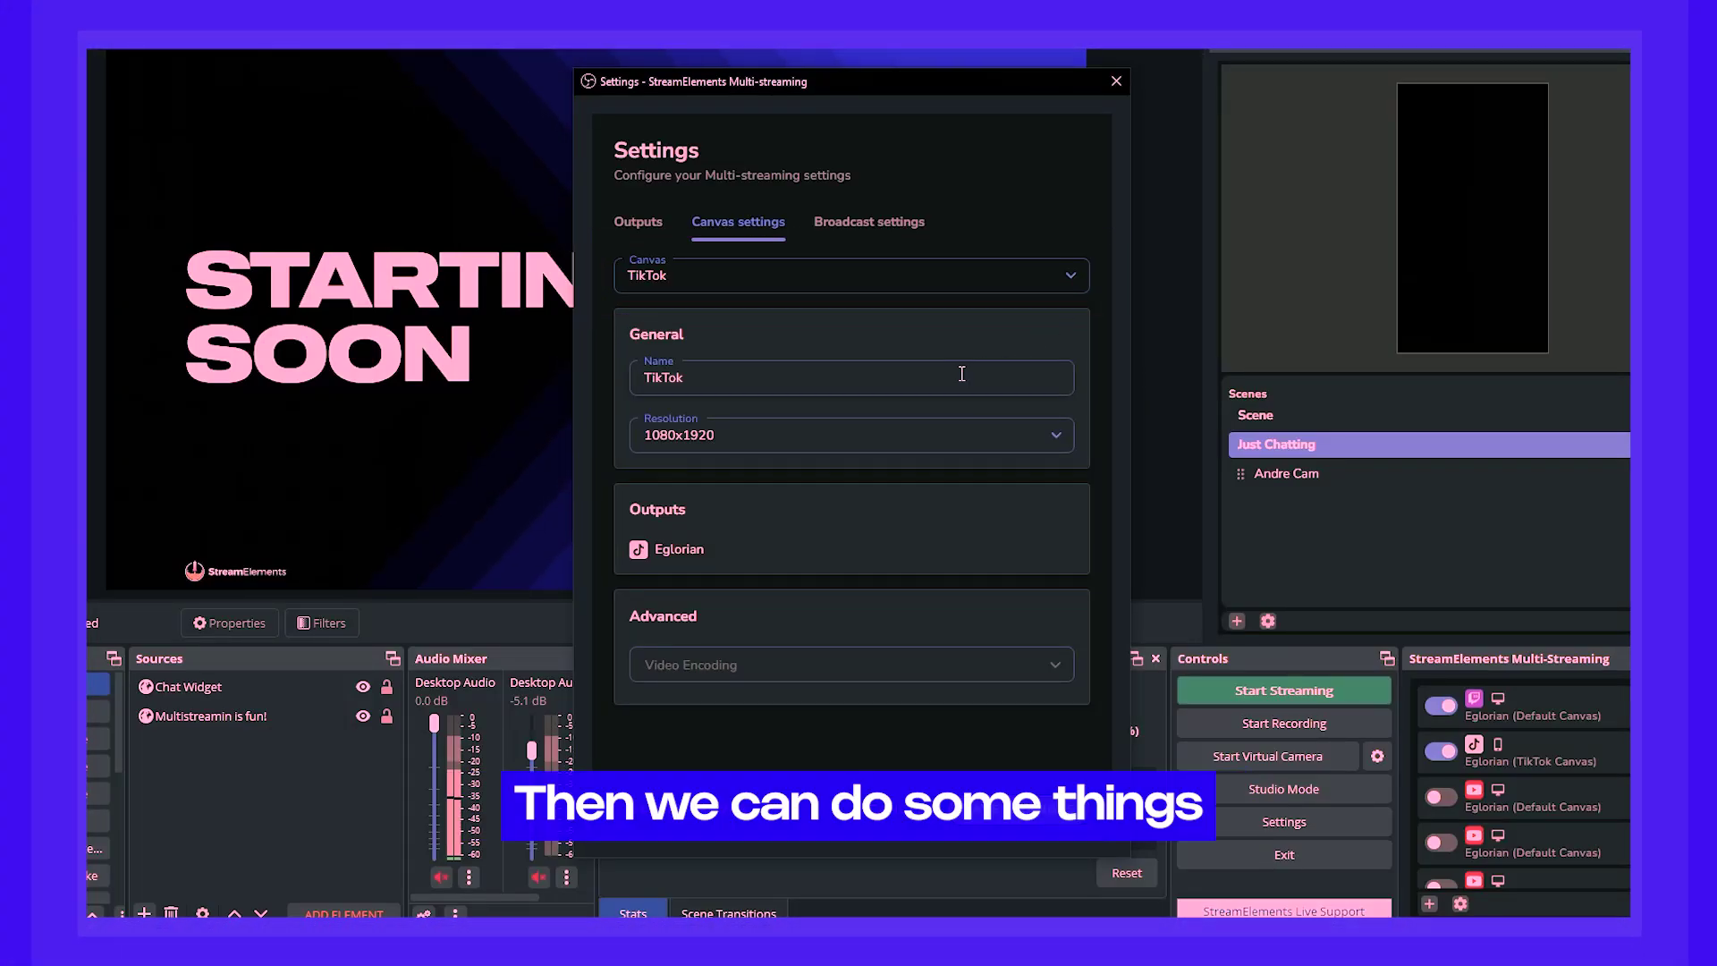
click(767, 380)
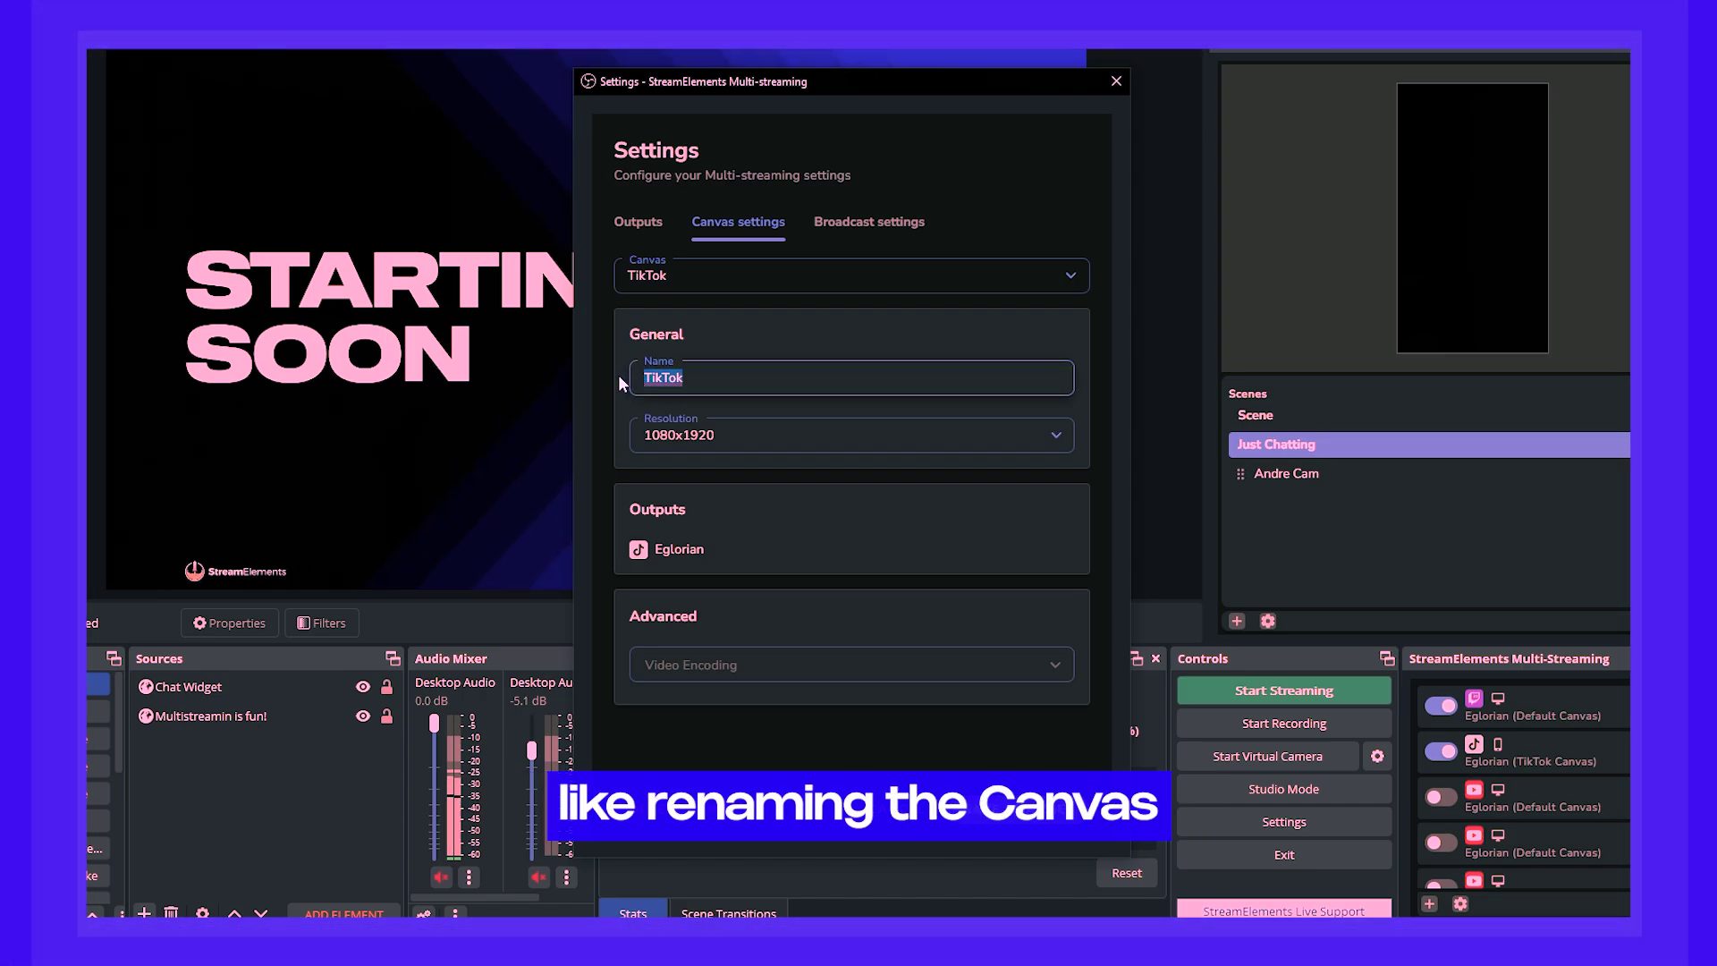
click(1057, 437)
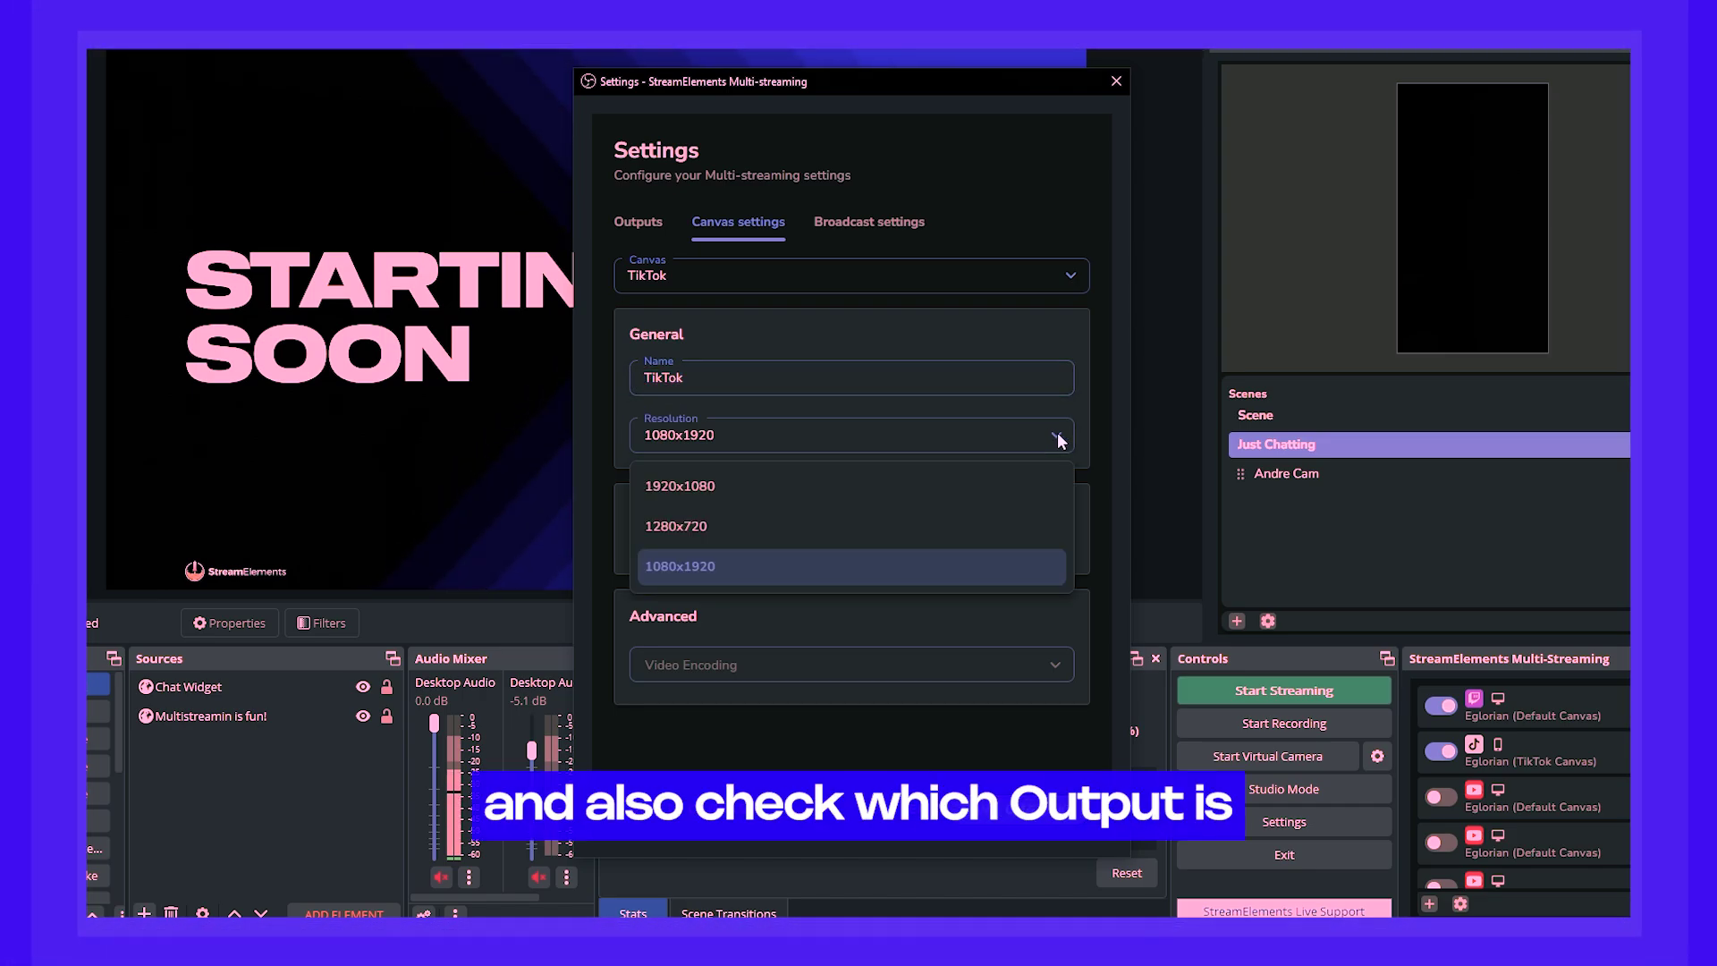
click(1060, 438)
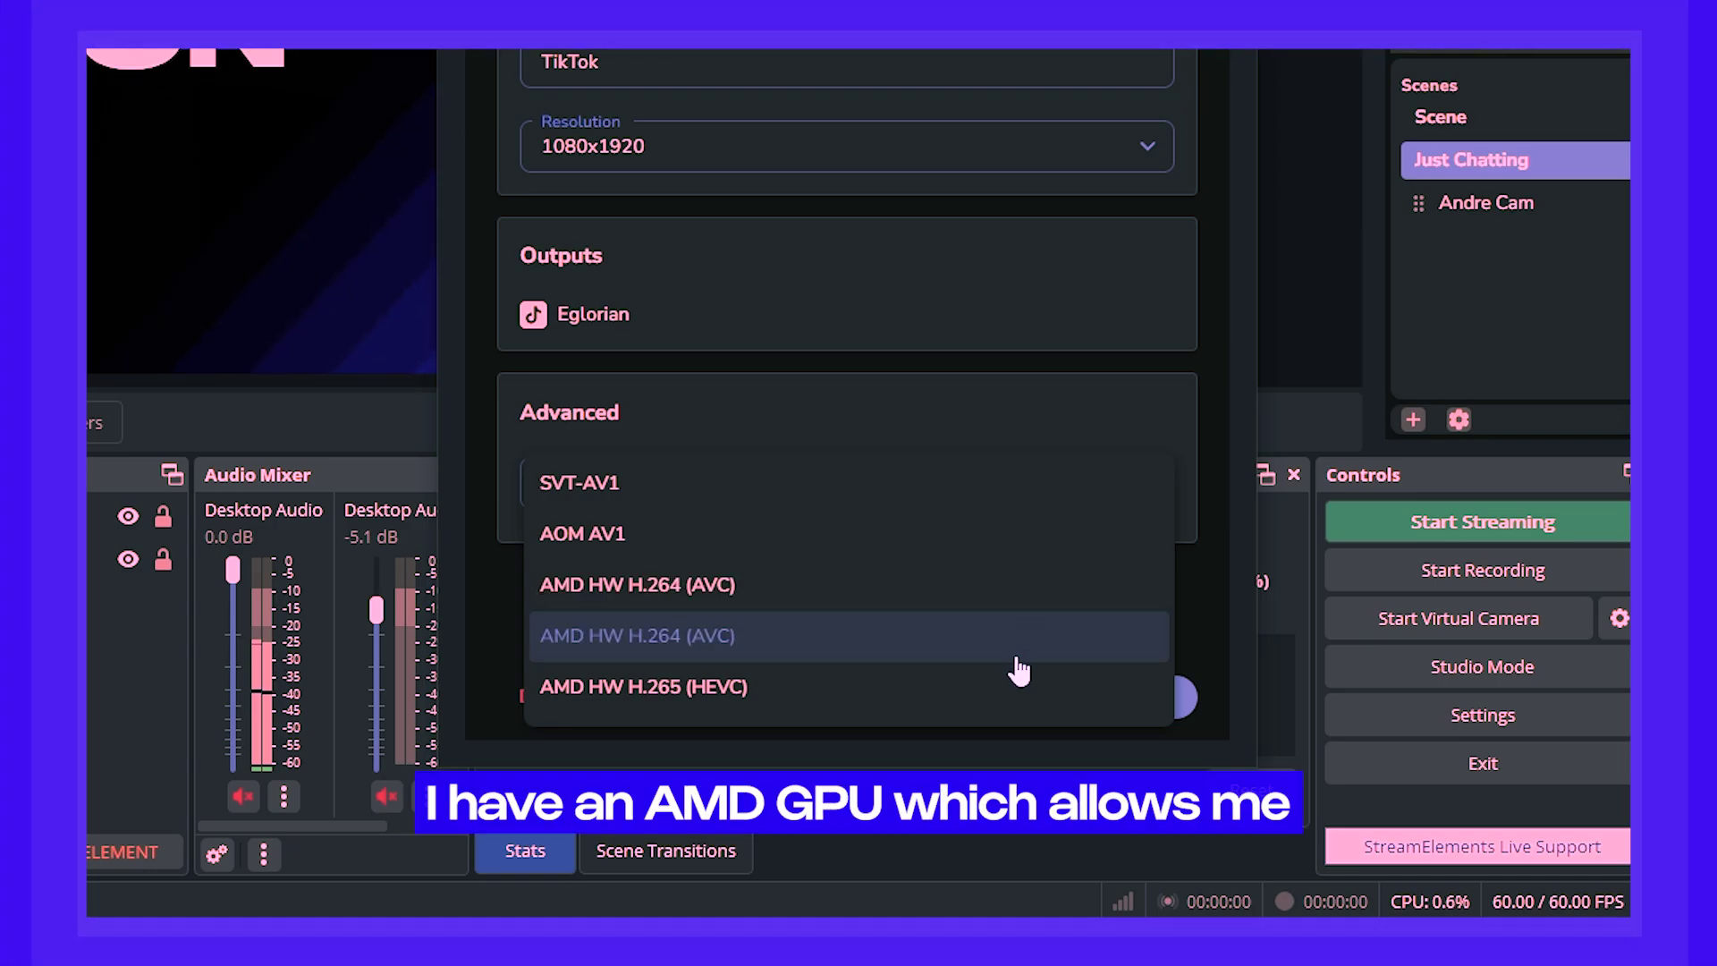
click(1015, 691)
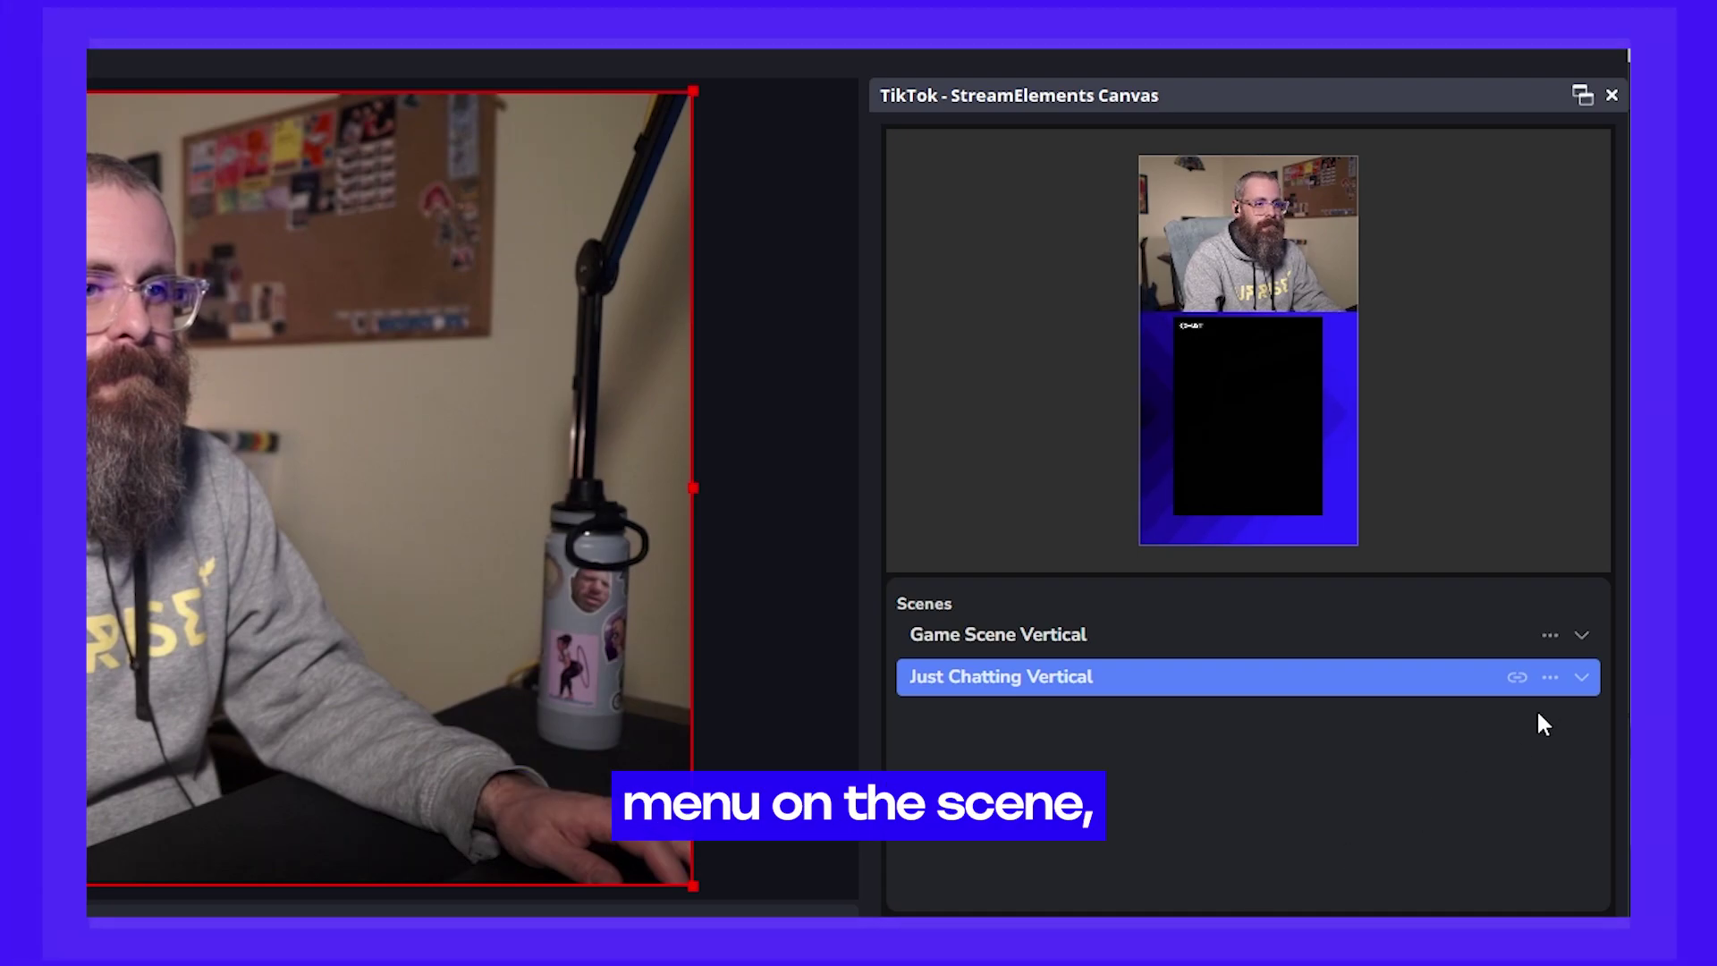
Link the Just Chatting Vertical scene to the main Just Chatting scene.
click(1549, 677)
mouse_move(1560, 525)
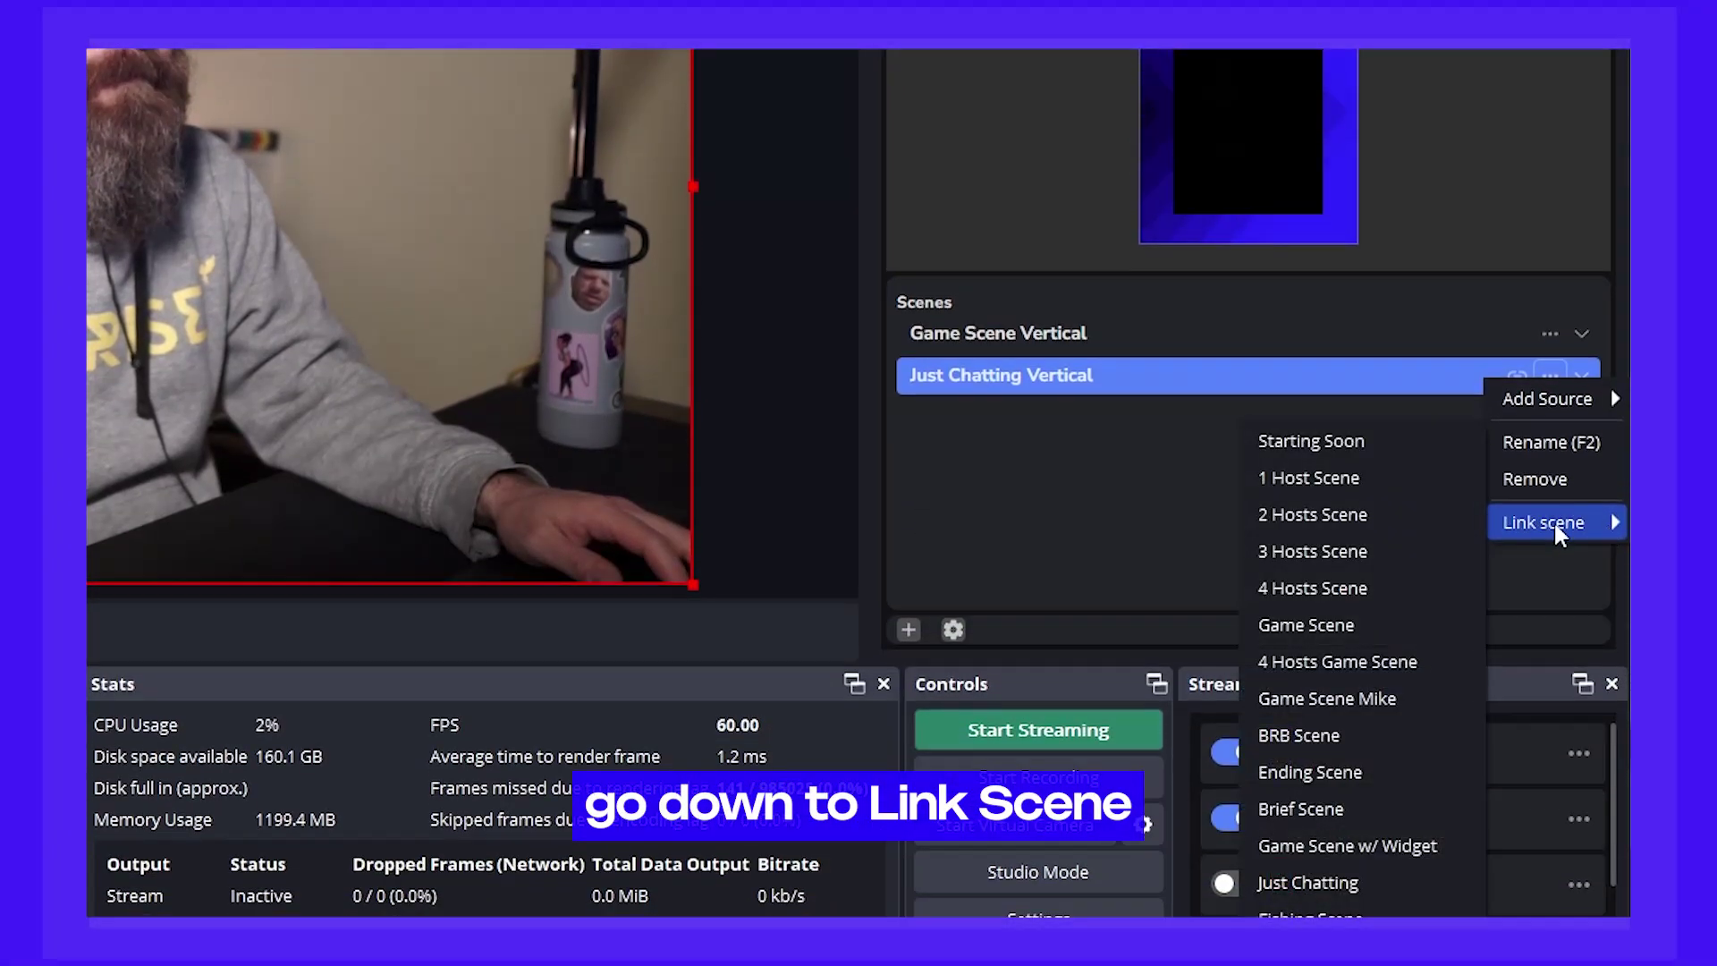
click(1365, 883)
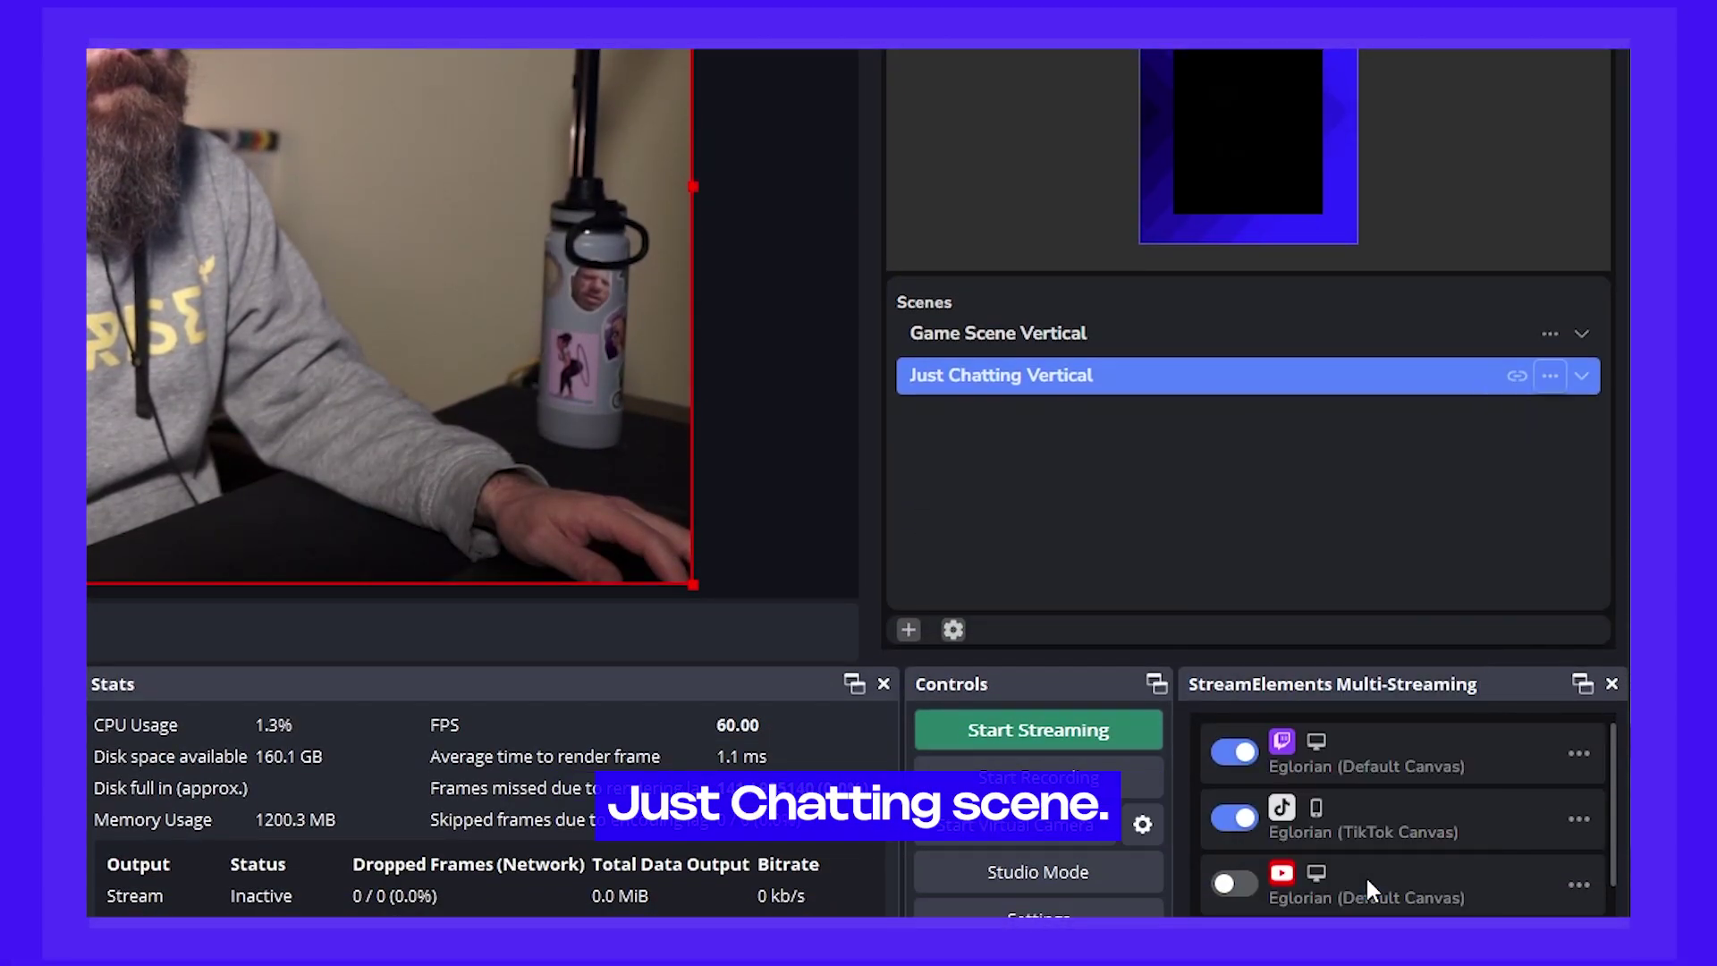
Link the Game Scene Vertical scene to the main Game Scene.
click(1550, 333)
mouse_move(1556, 478)
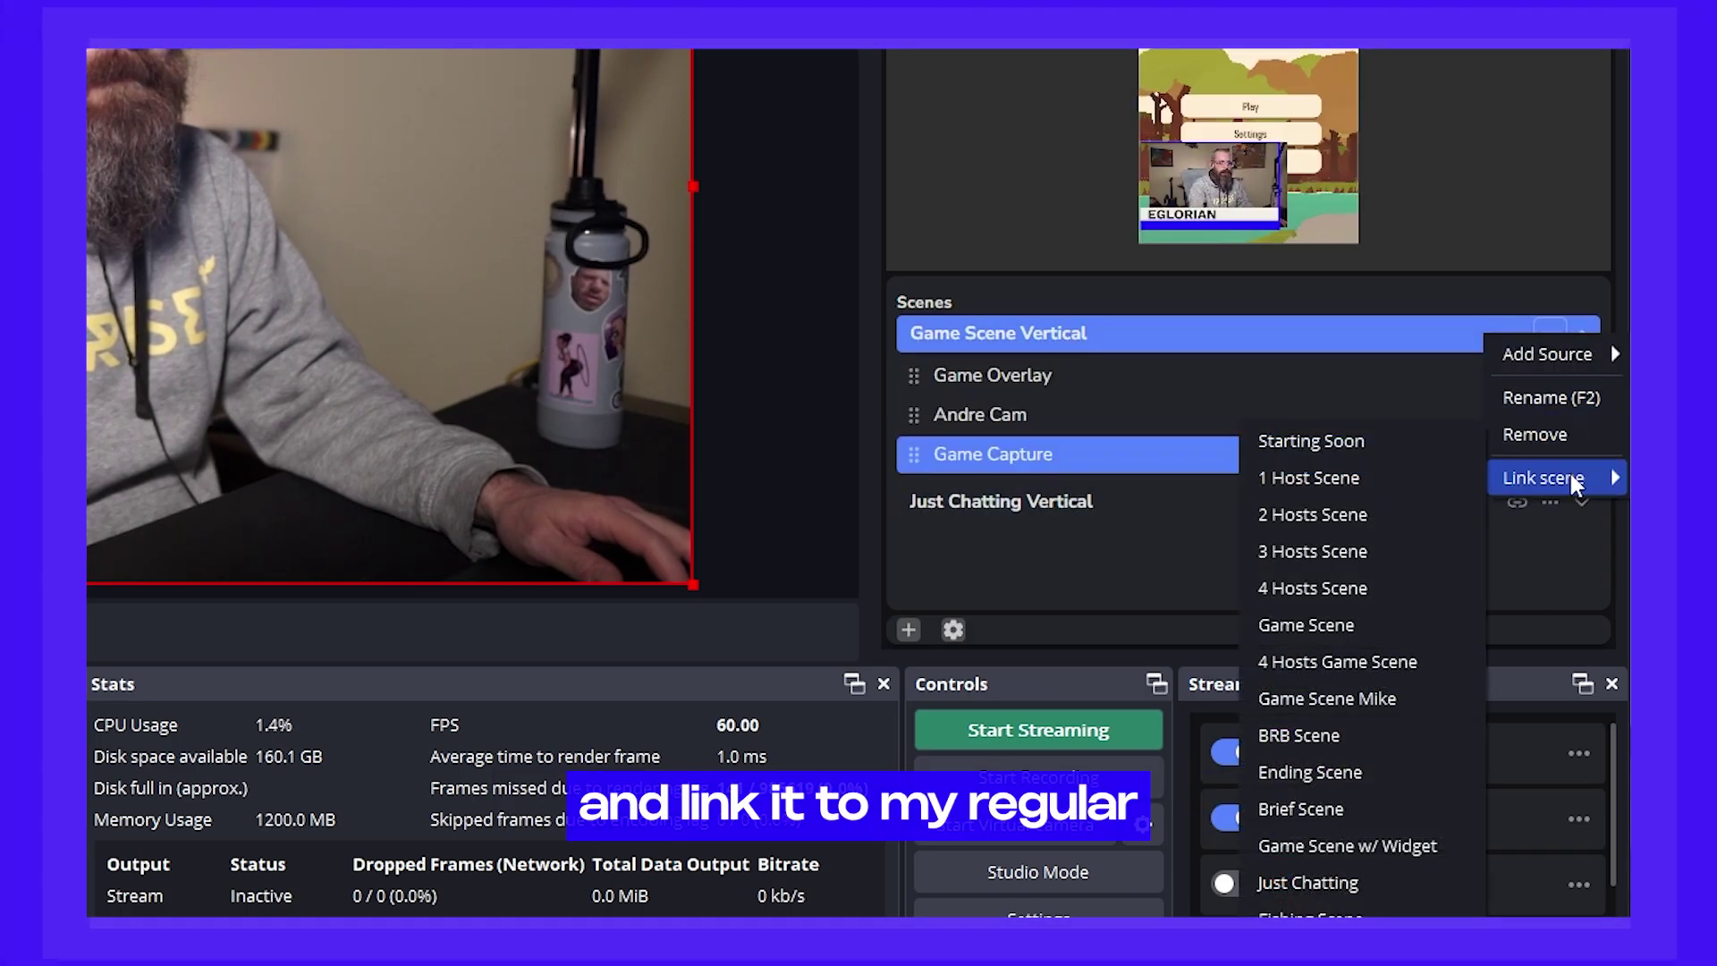
click(1348, 625)
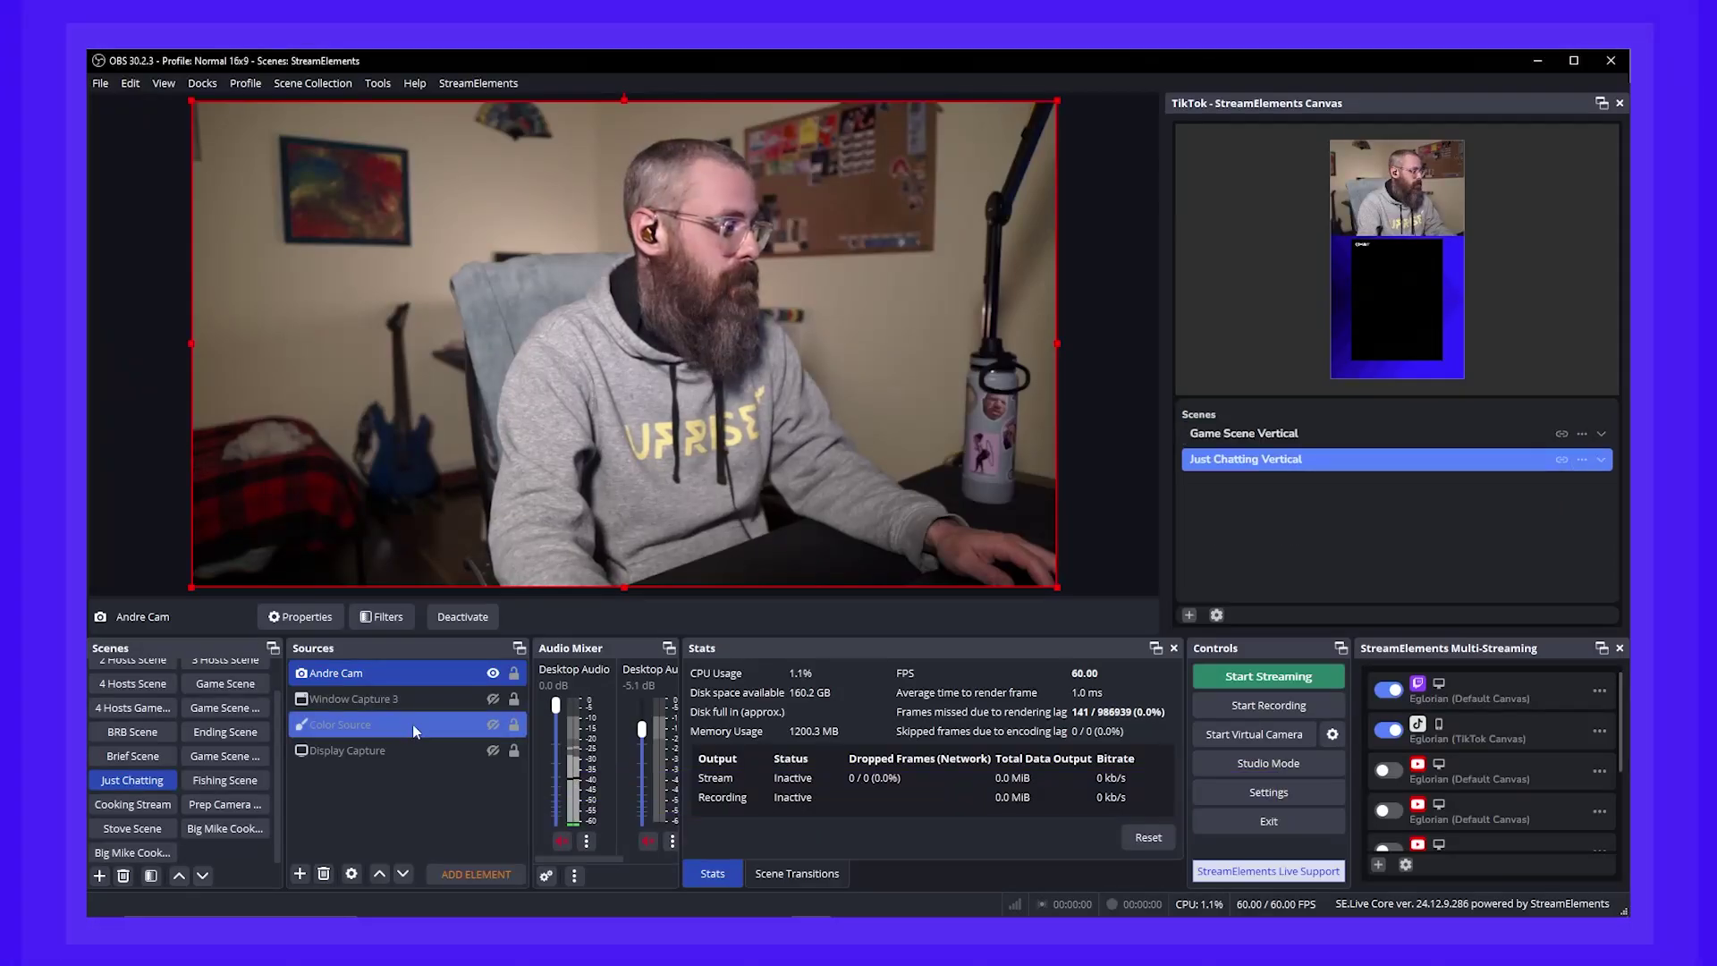
Make Game Scene the active scene on the main canvas.
click(240, 689)
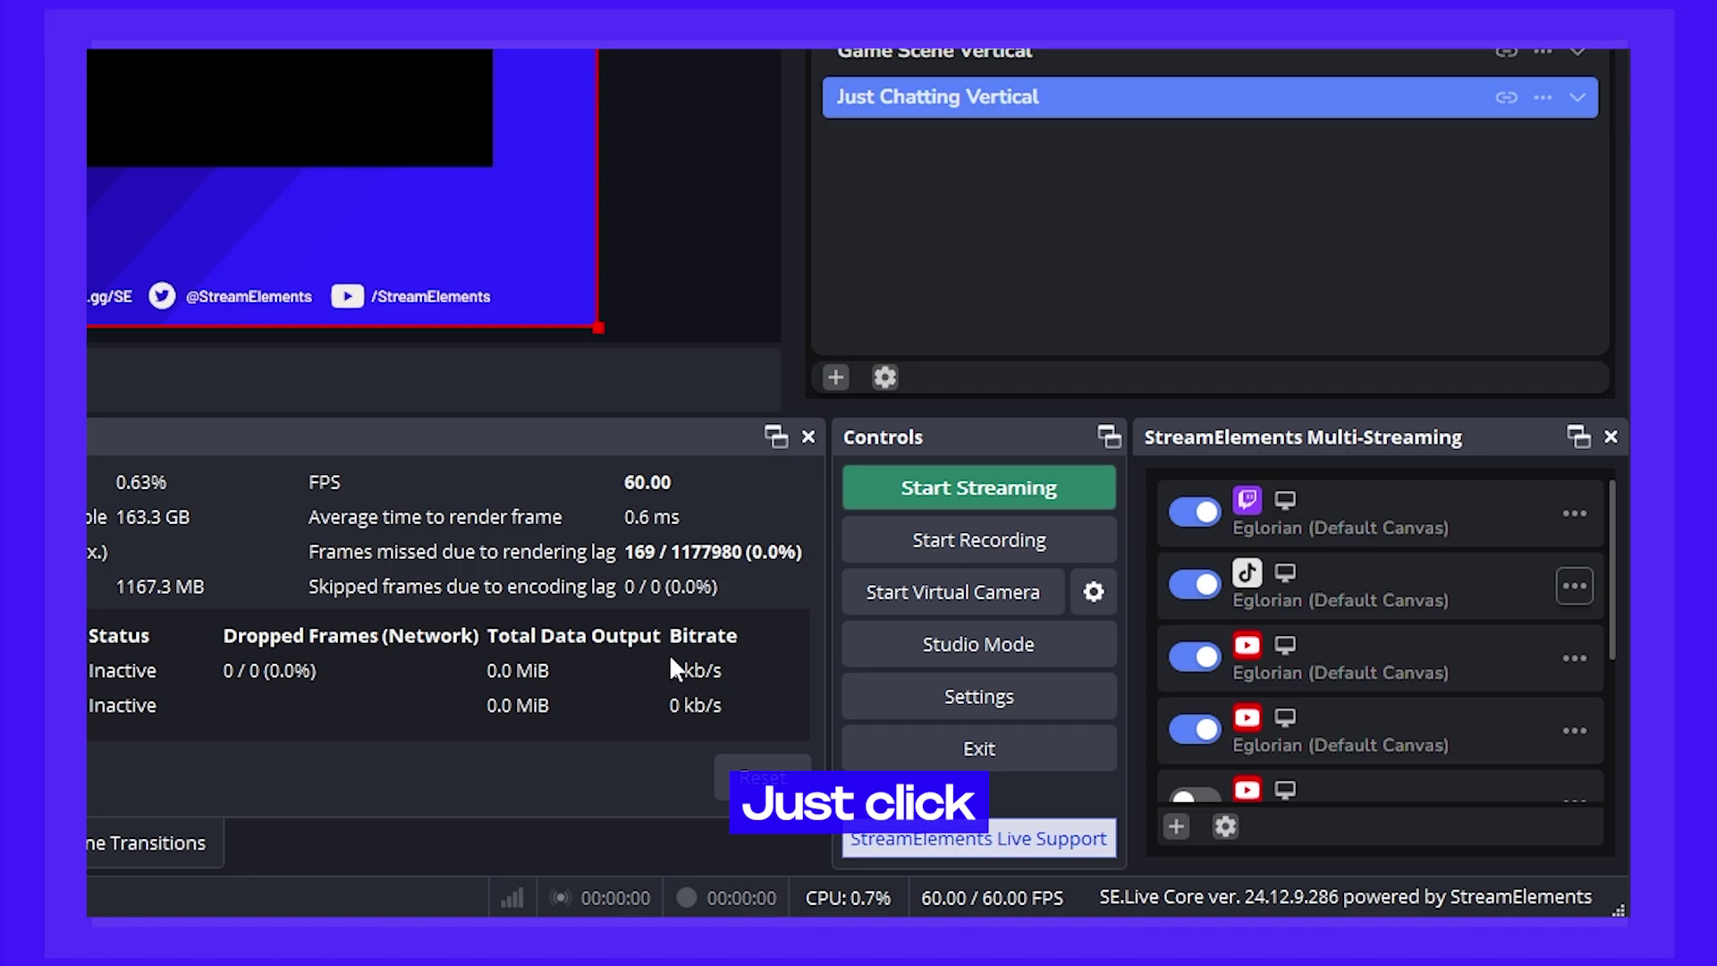
Assign the TikTok output and the second YouTube output to the TikTok canvas.
mouse_move(1517, 552)
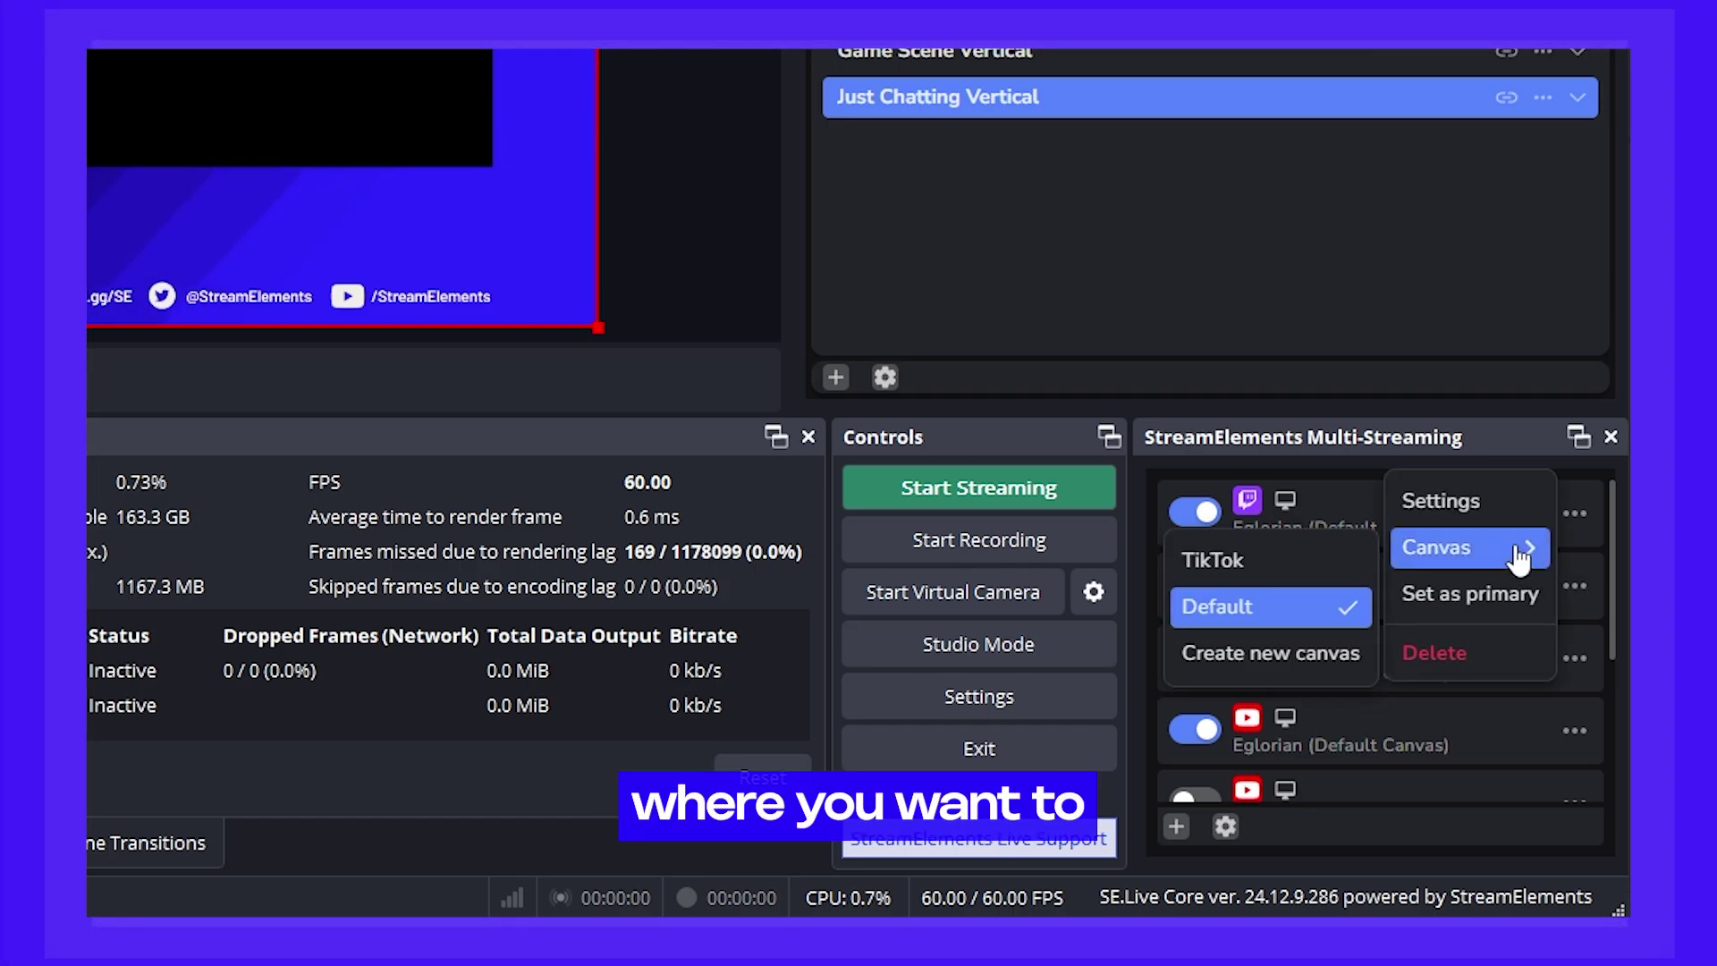
click(1285, 563)
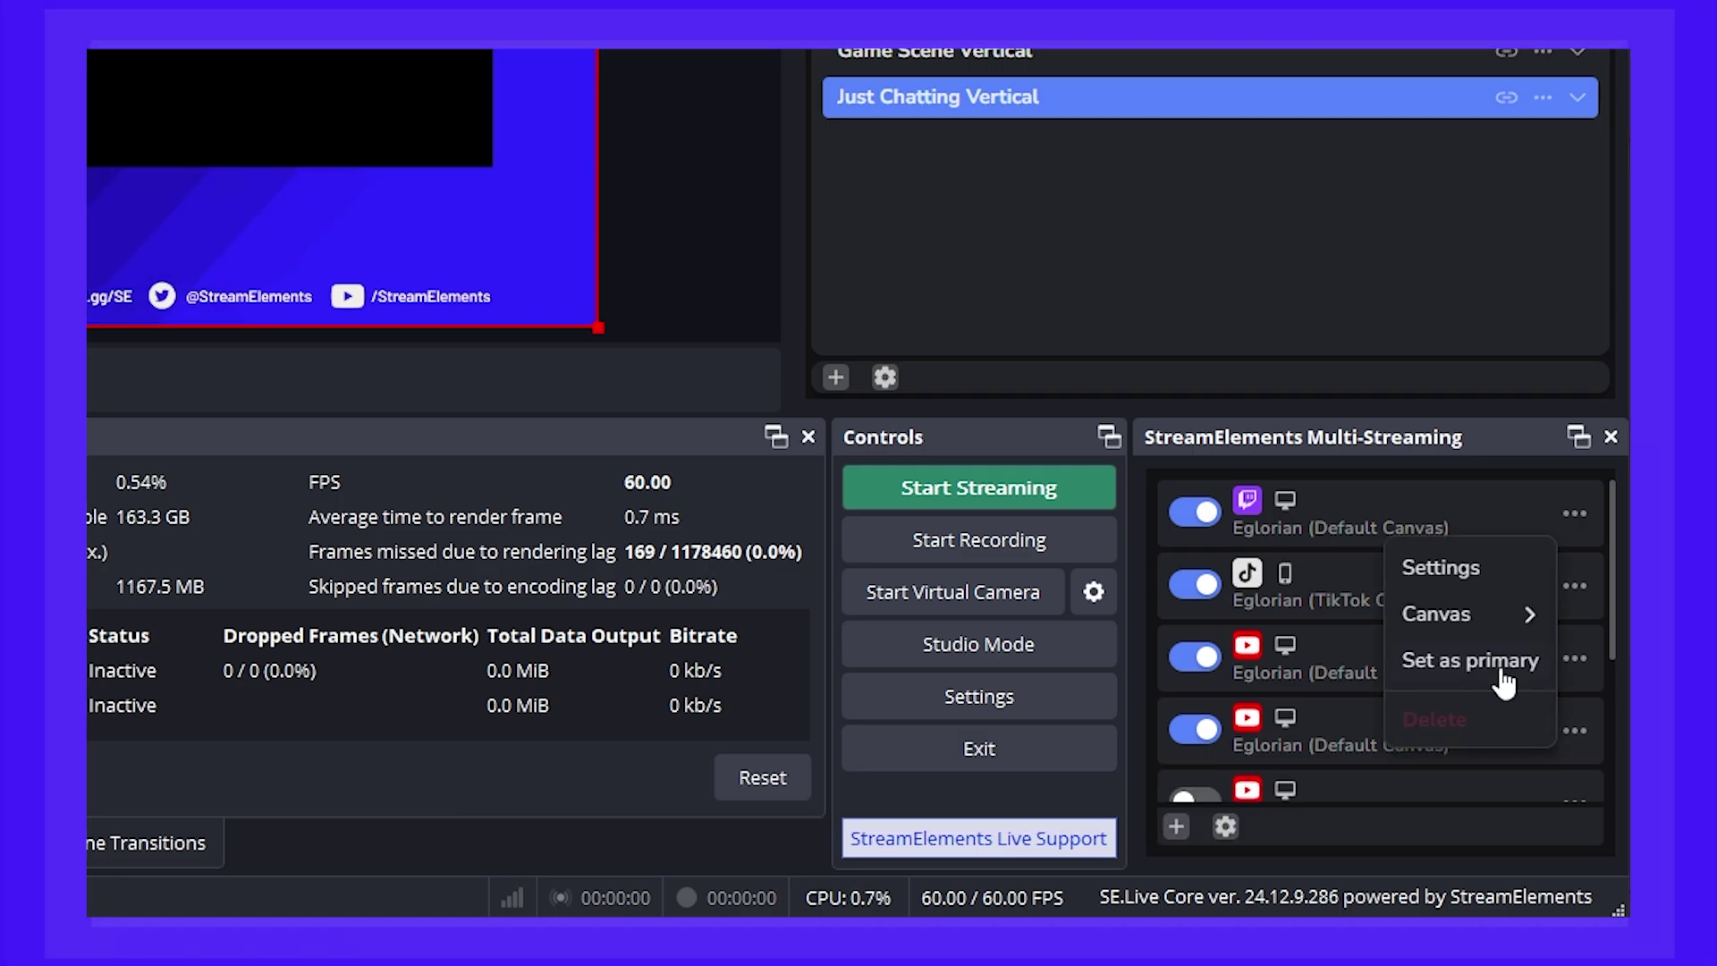
mouse_move(1489, 621)
click(1346, 626)
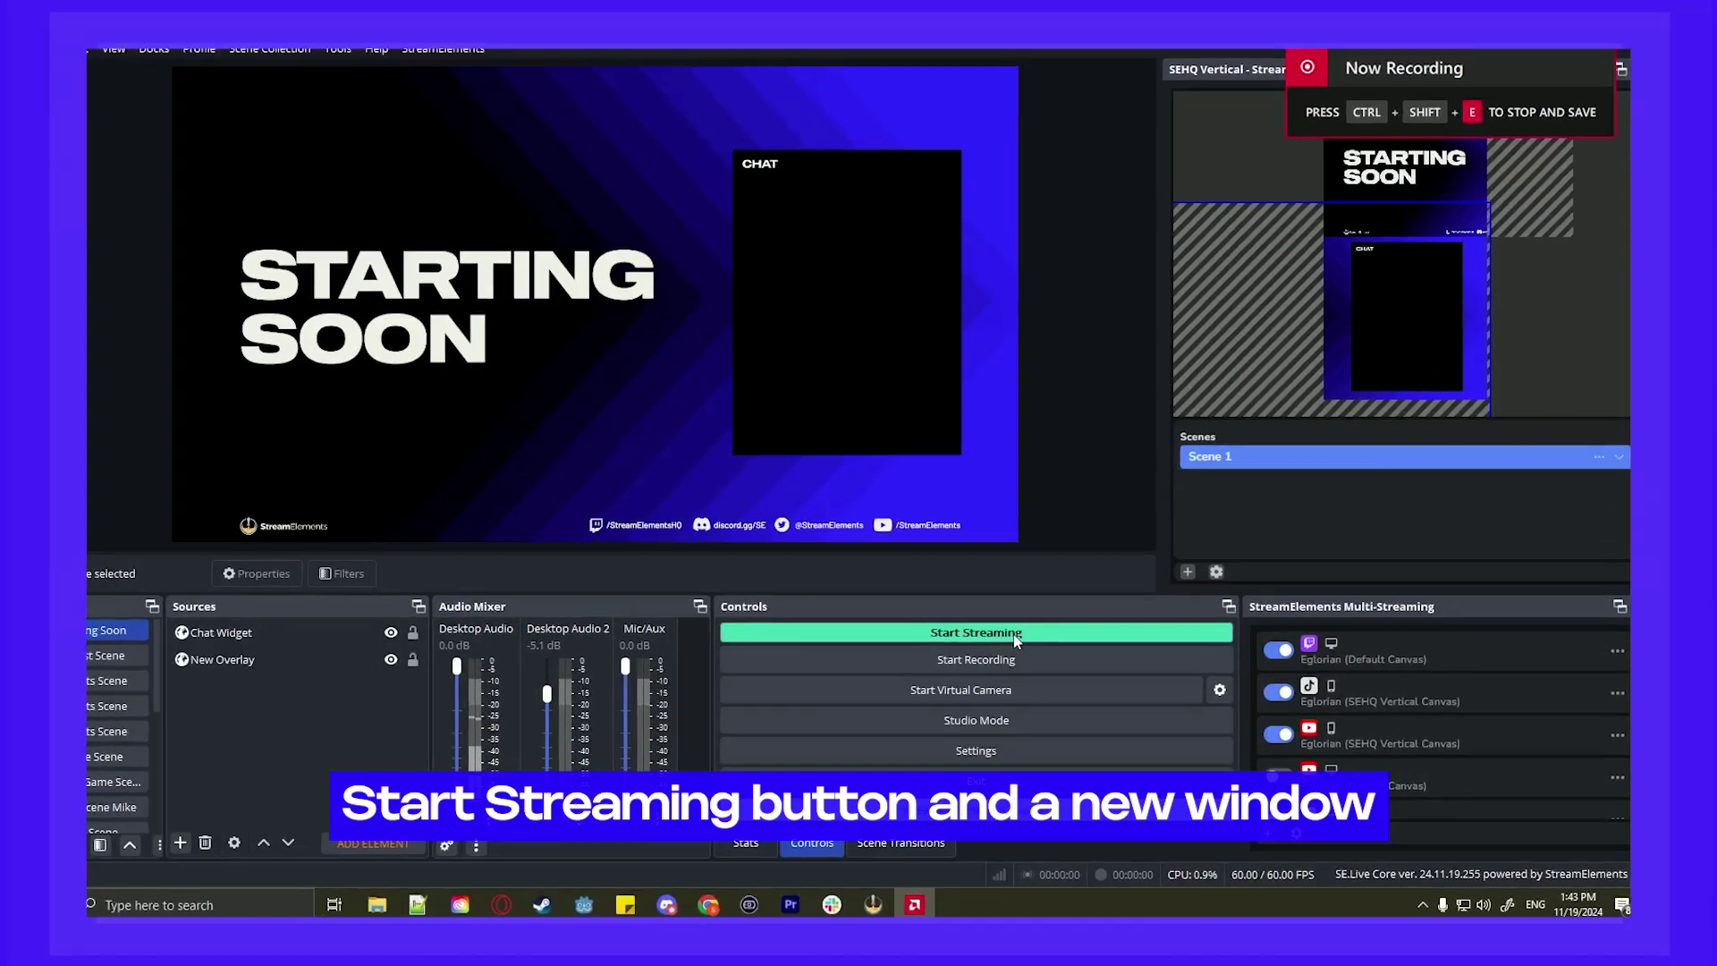
Title the broadcasts TEST, pick the Zenless Zone Zero category, and go live on all outputs.
click(1015, 635)
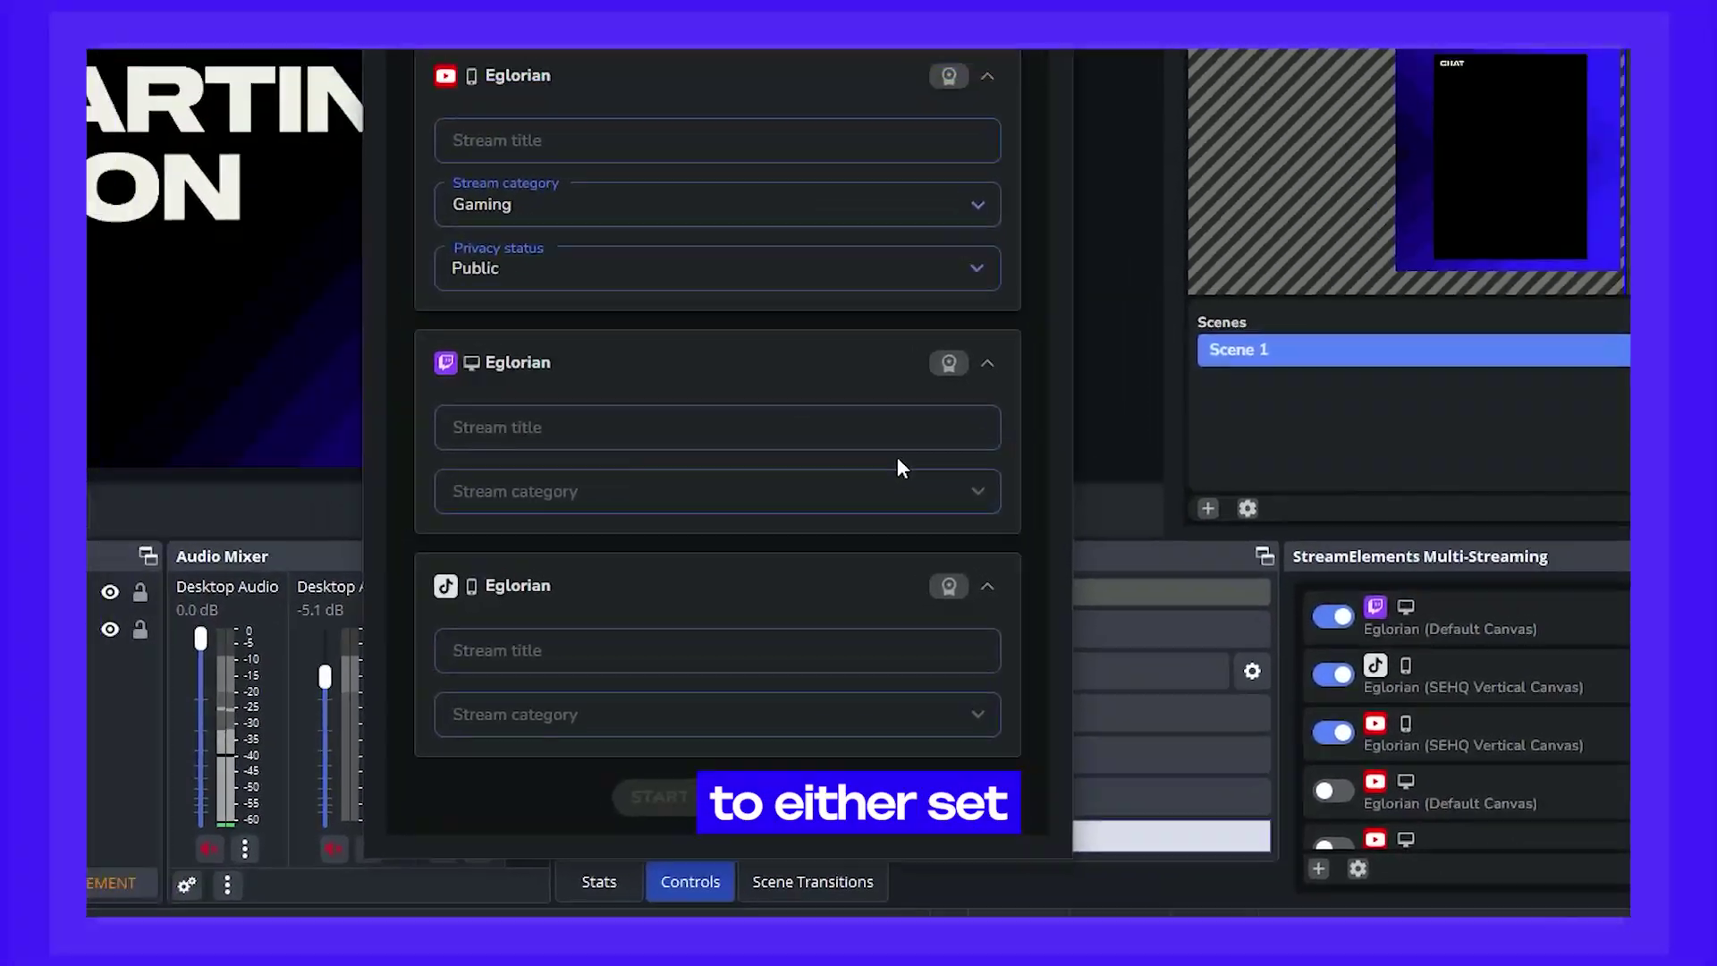
click(655, 152)
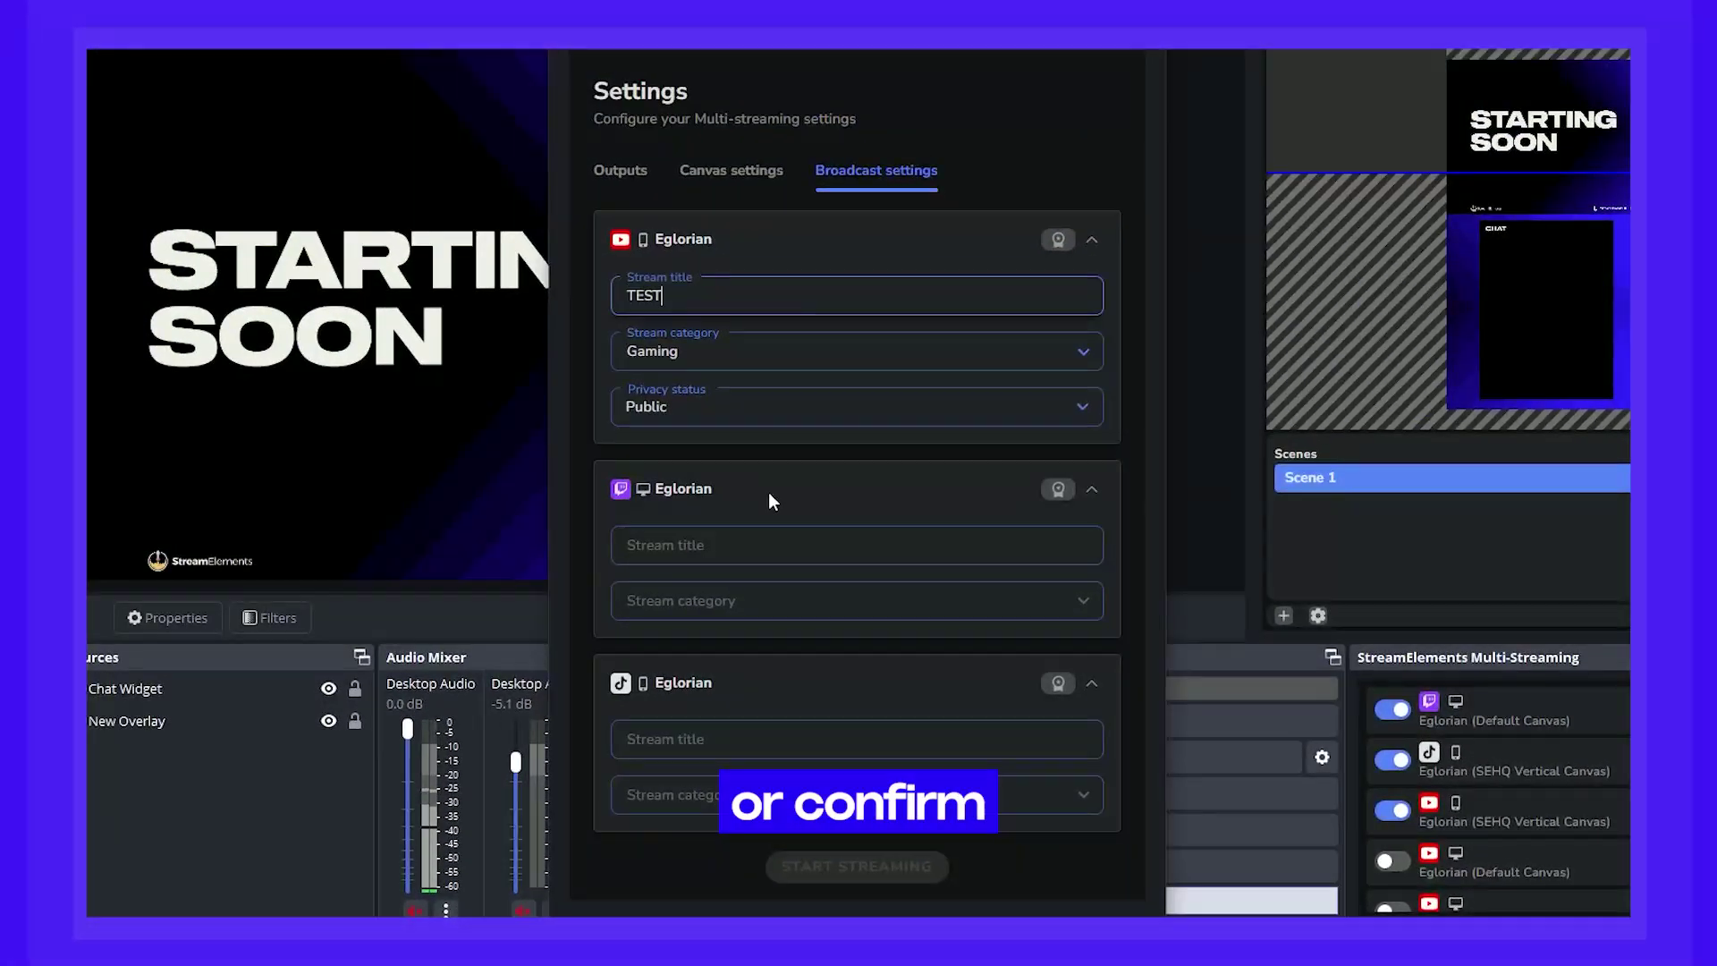
click(759, 600)
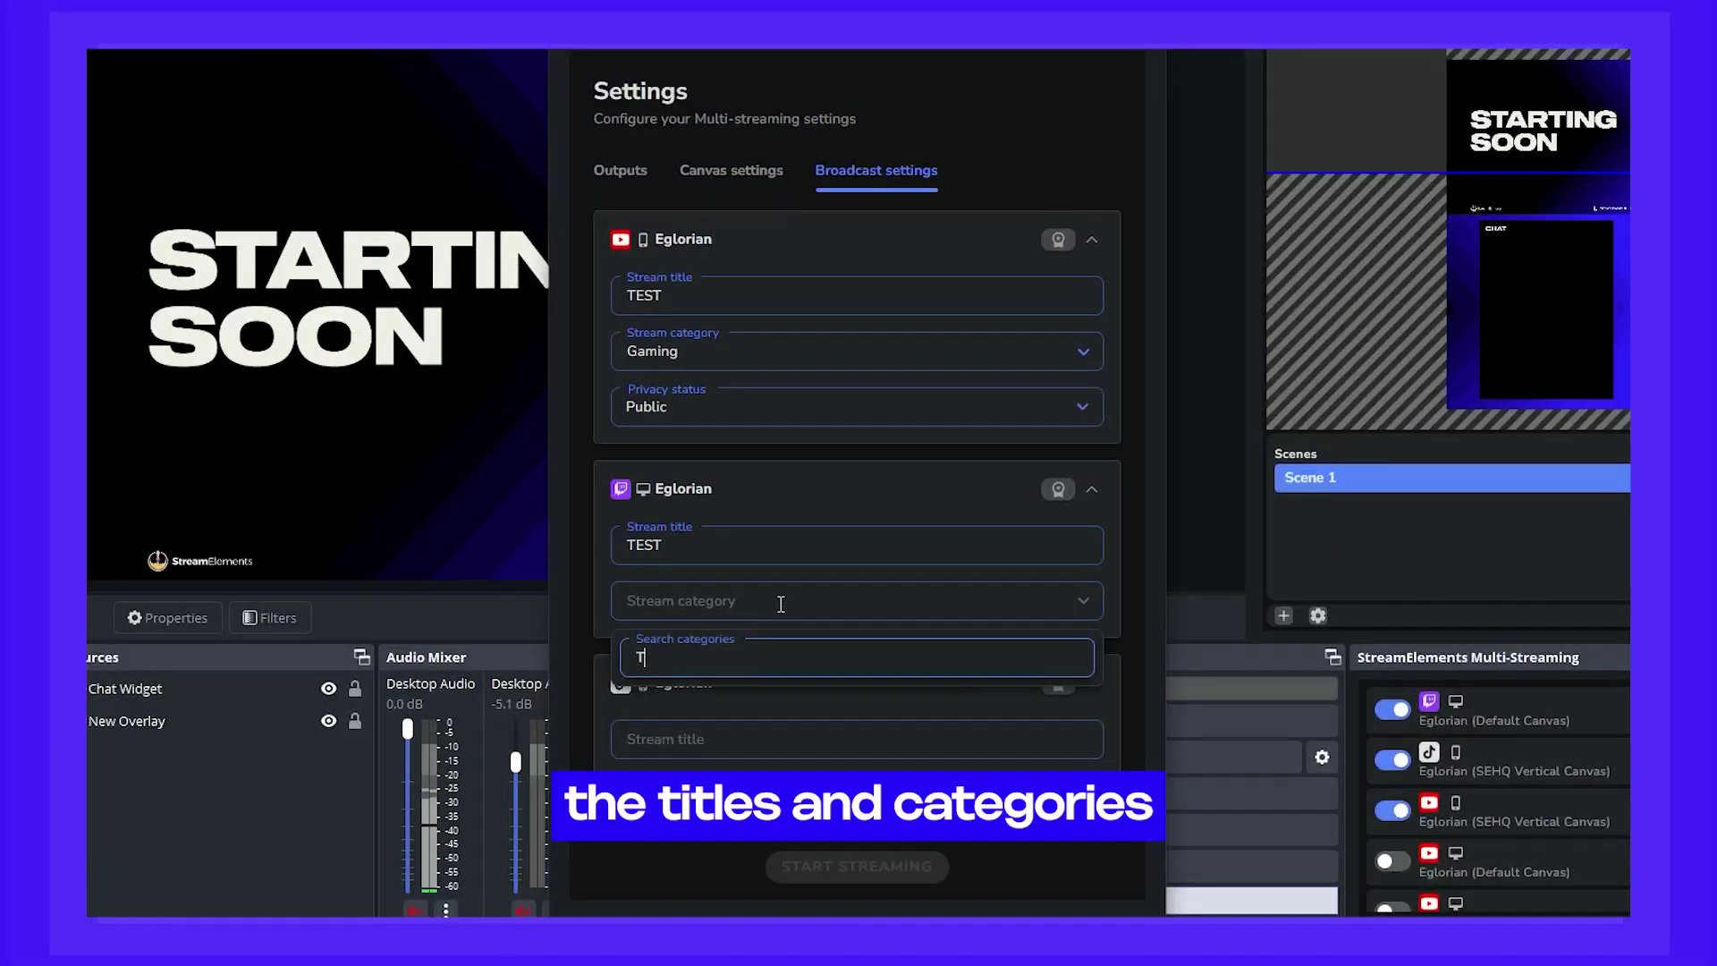
click(748, 794)
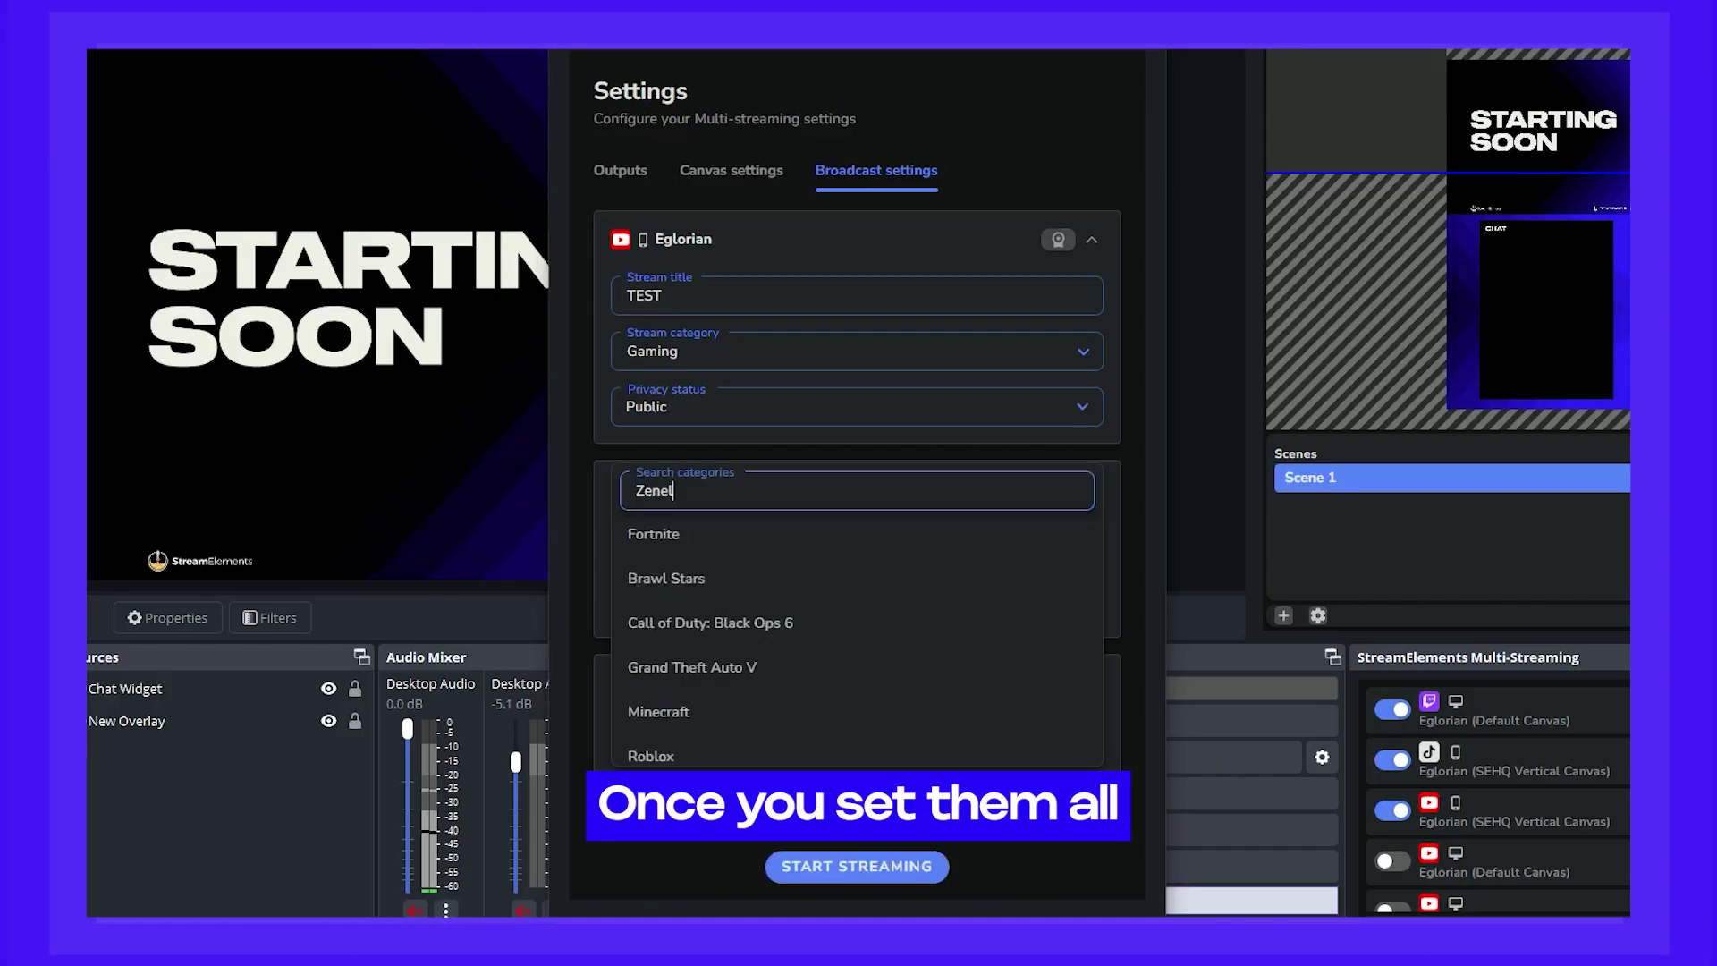
text(ess)
key(Return)
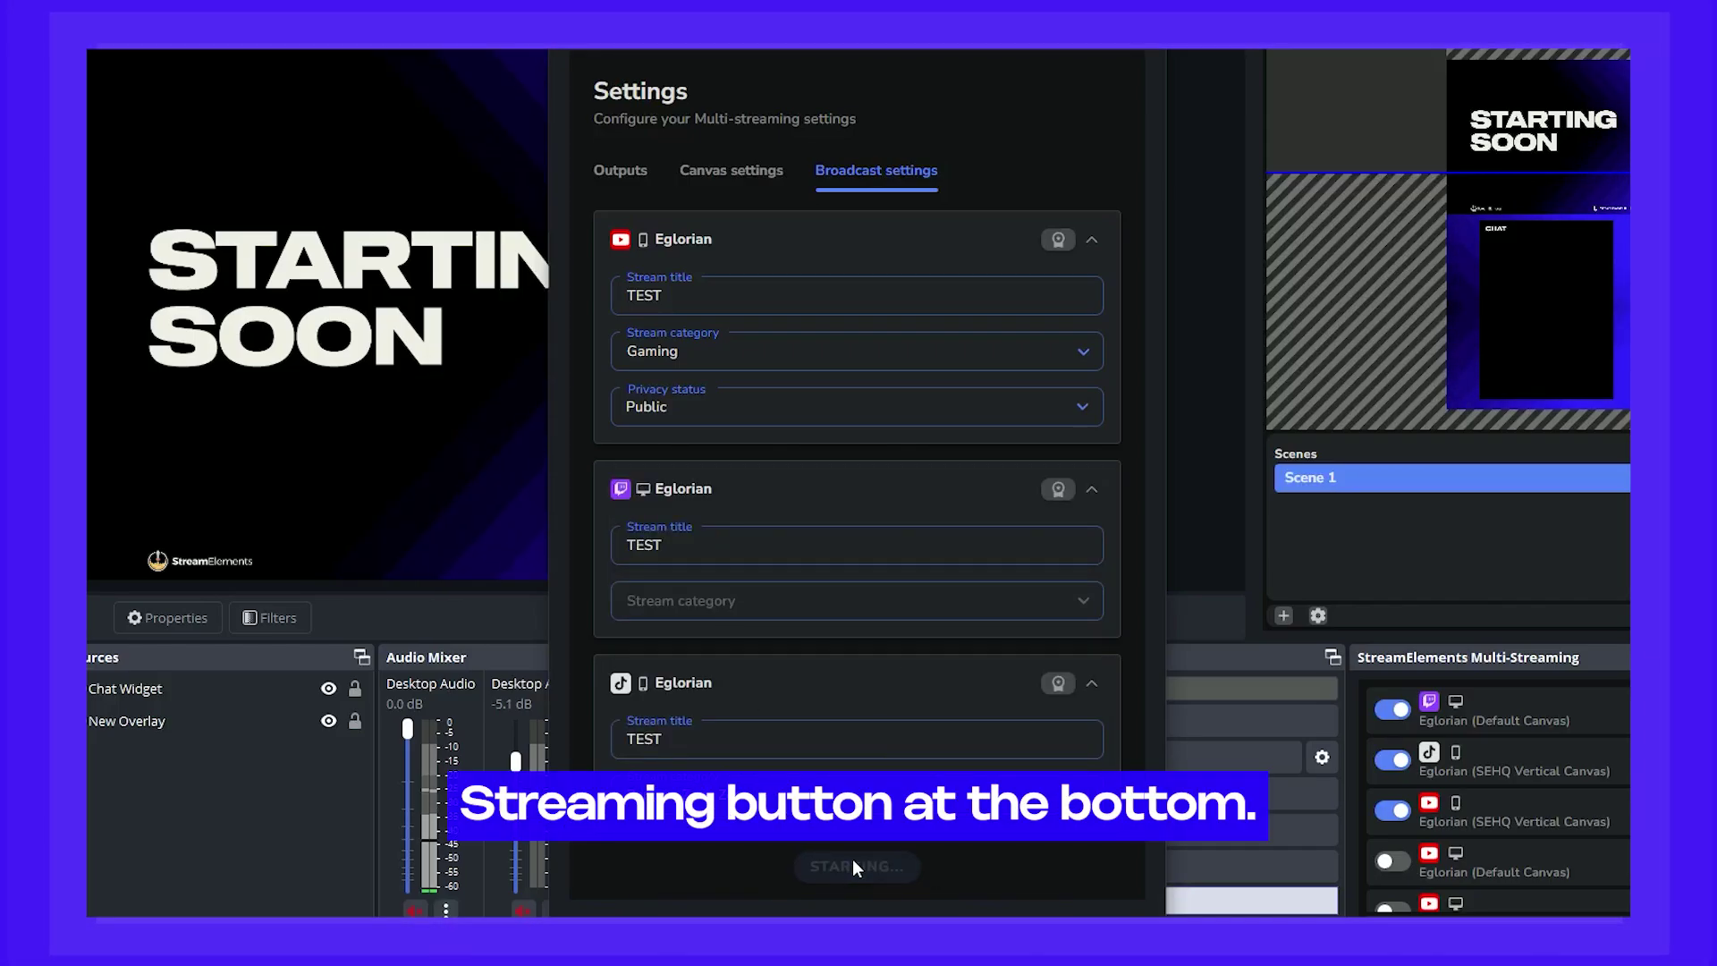
click(852, 866)
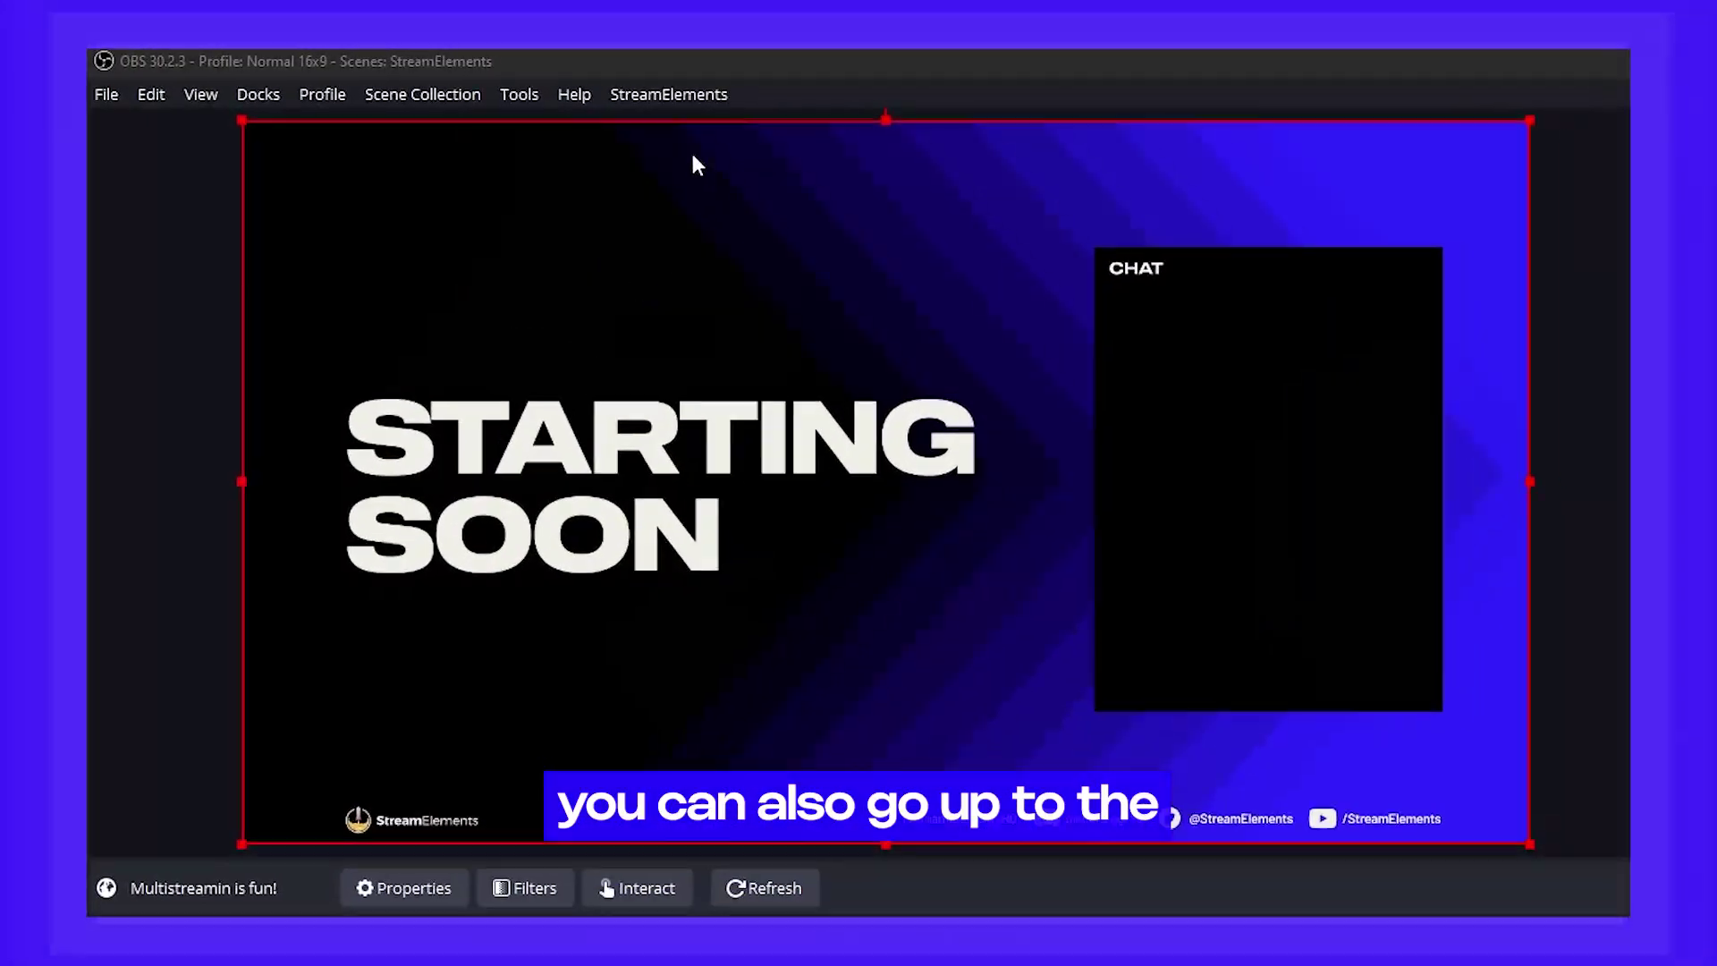
Add the Multi-Chat dock from StreamElements > SE.Live Docks and open its All Chats list.
click(731, 96)
mouse_move(734, 170)
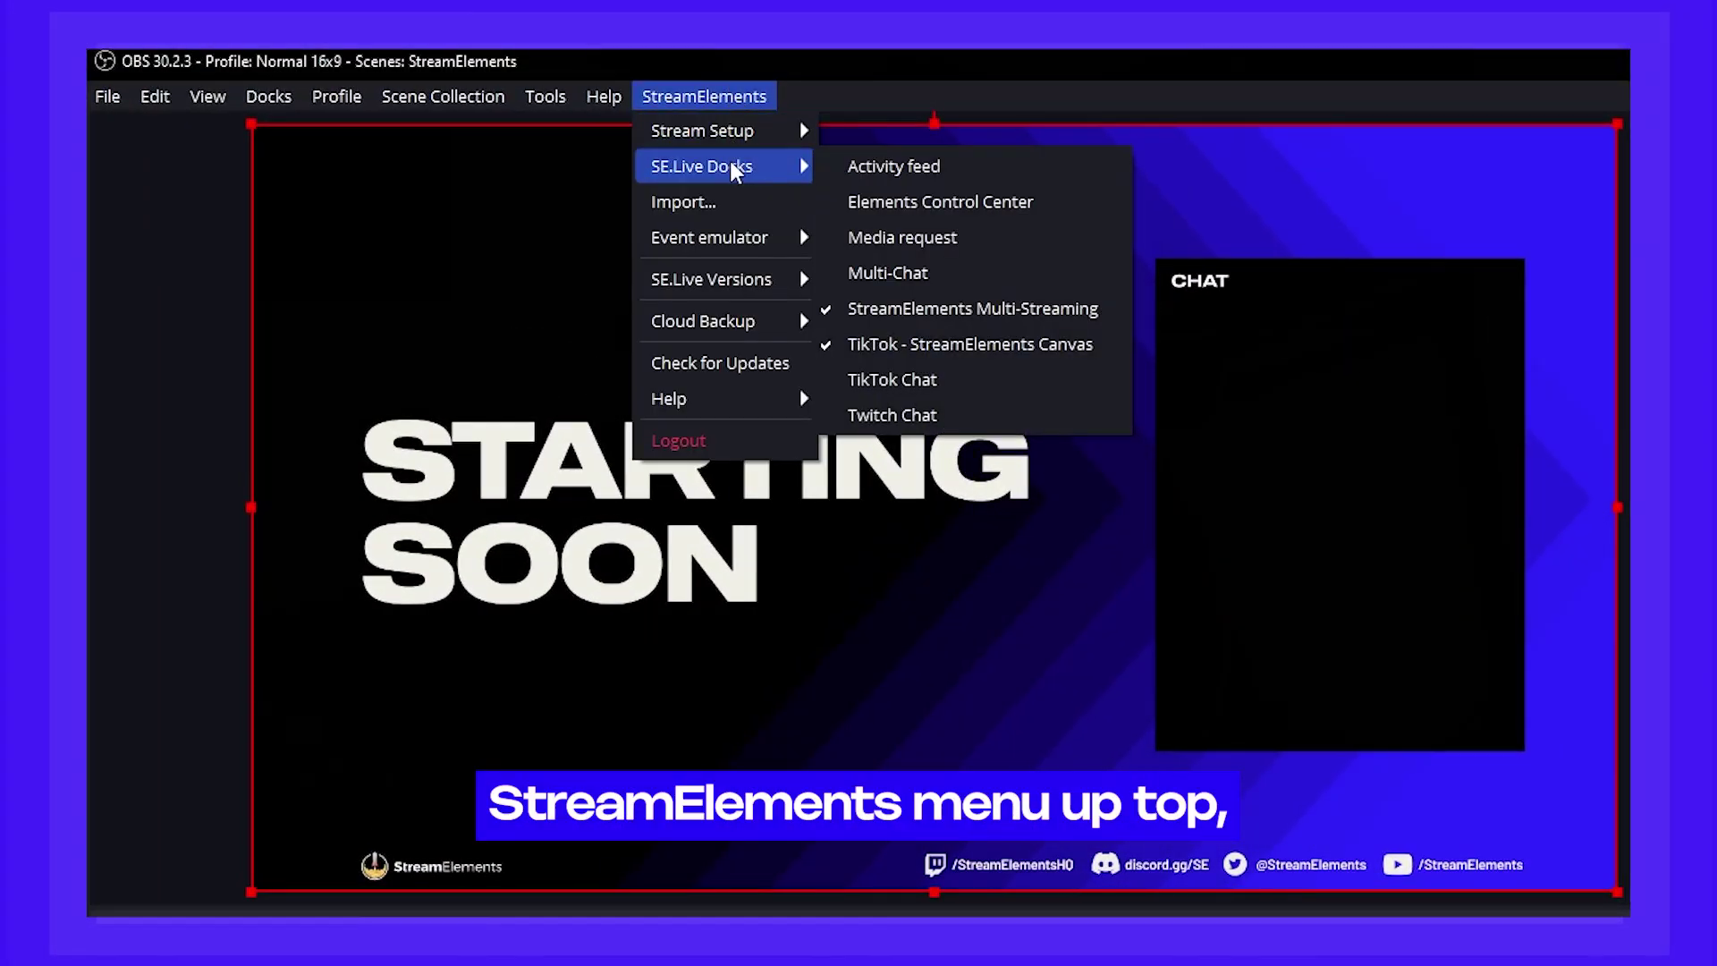
click(973, 284)
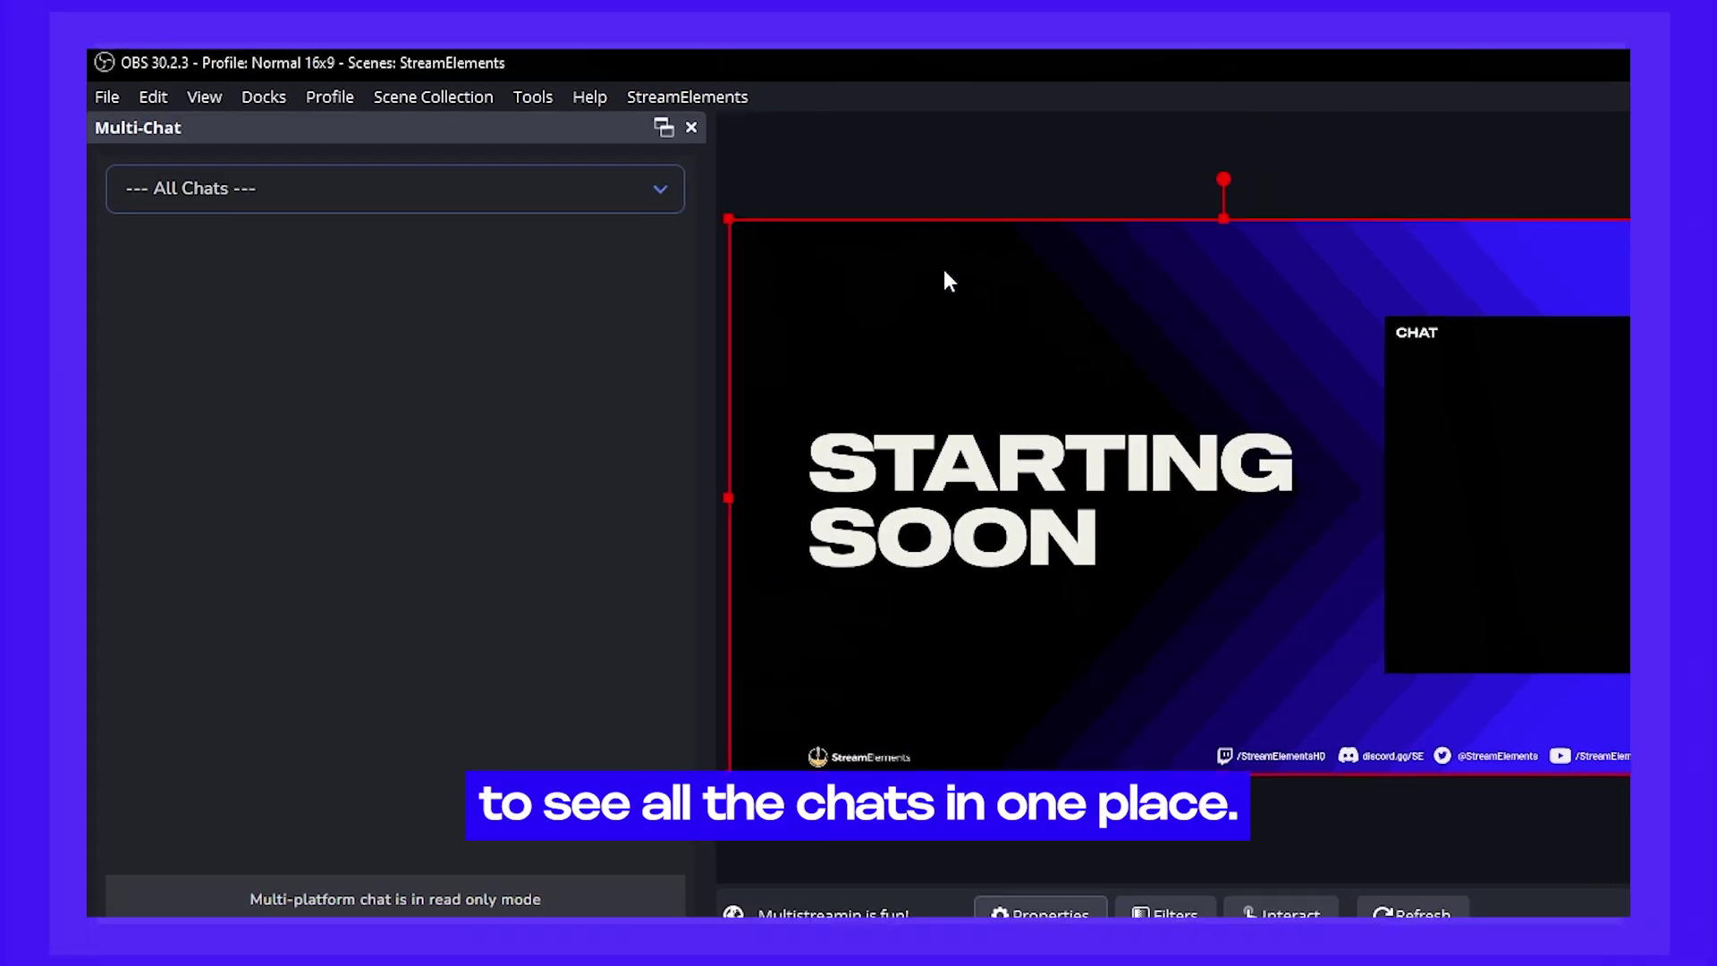
click(631, 199)
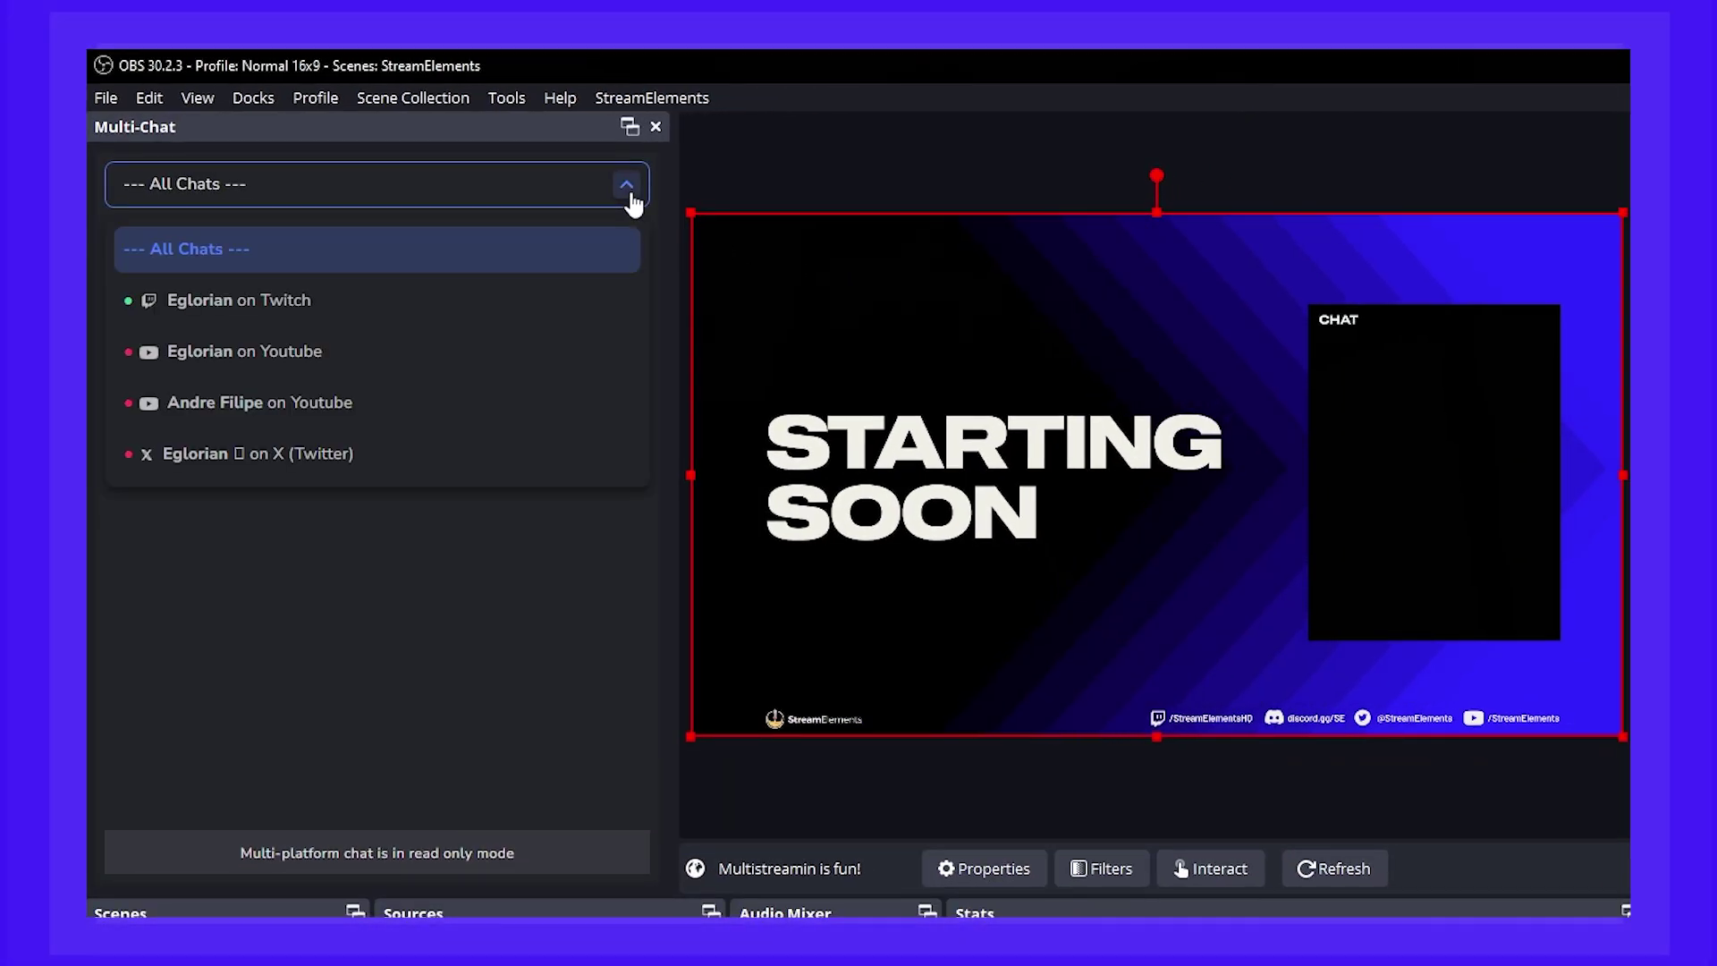